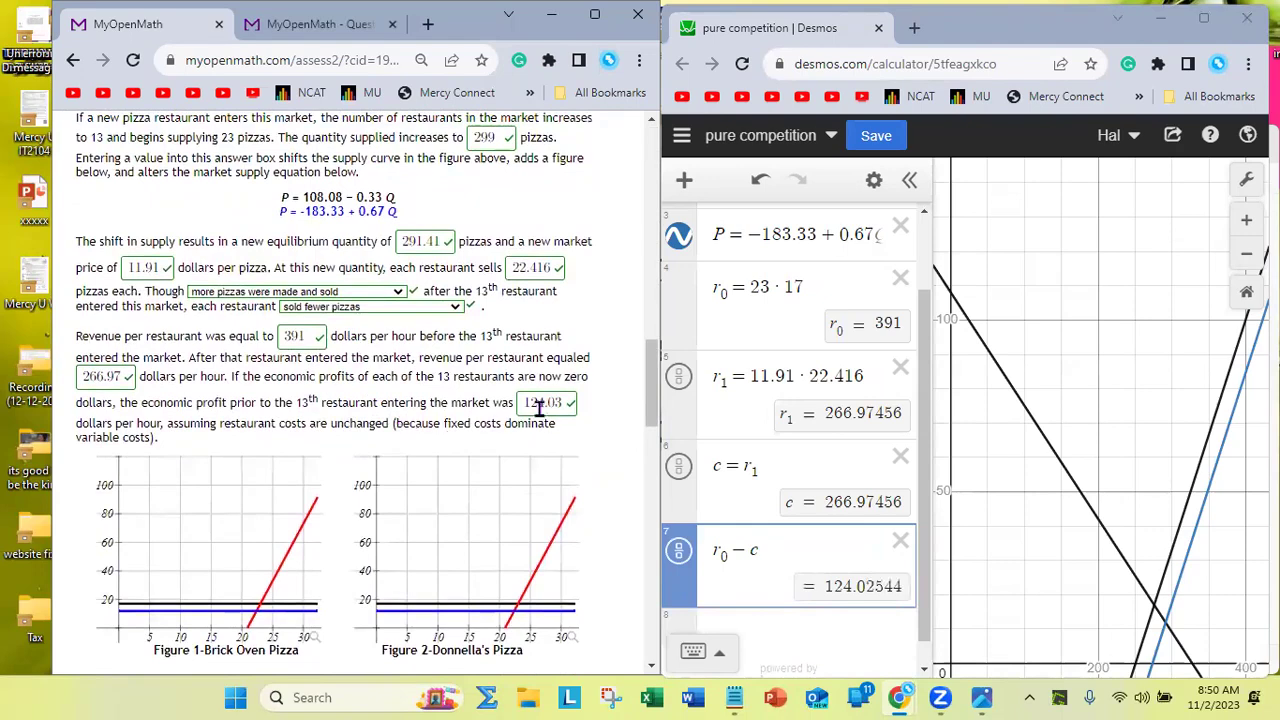
# Review the revenue and economic profit answers for the 13-restaurant market, ending at the start of Question 2
pyautogui.moveTo(565, 402); pyautogui.dragTo(522, 402)
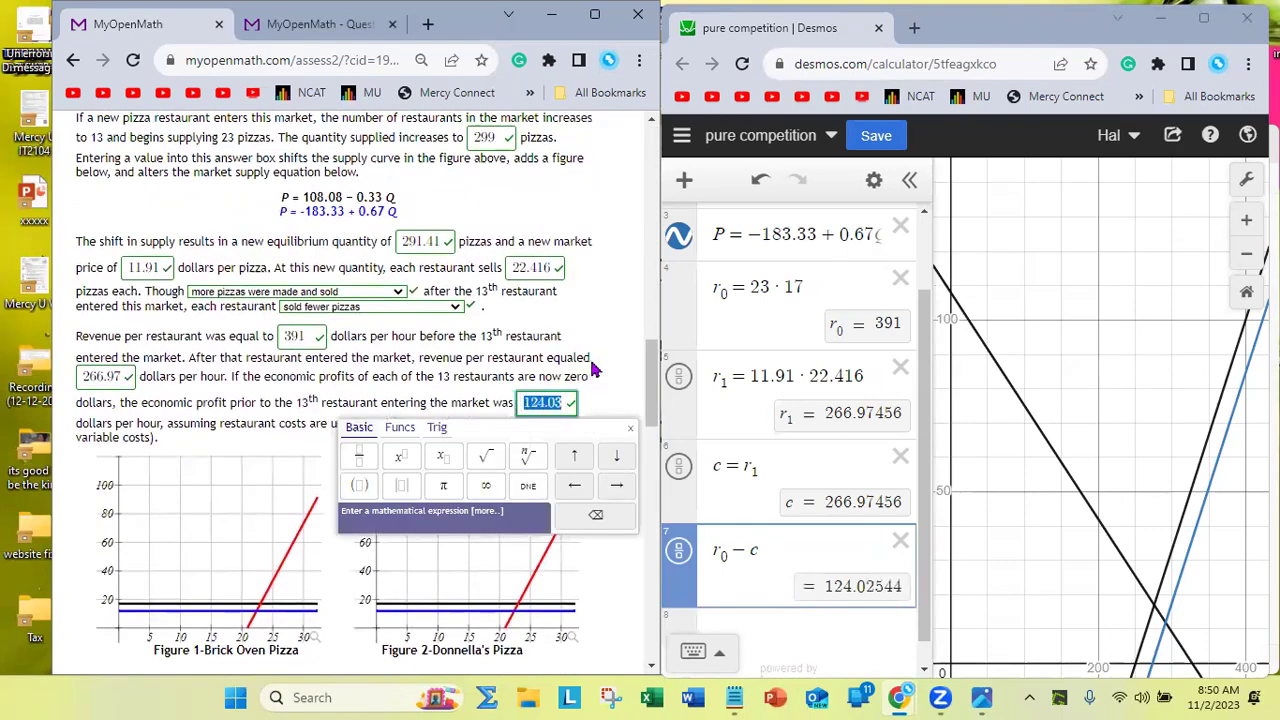
pyautogui.click(594, 378)
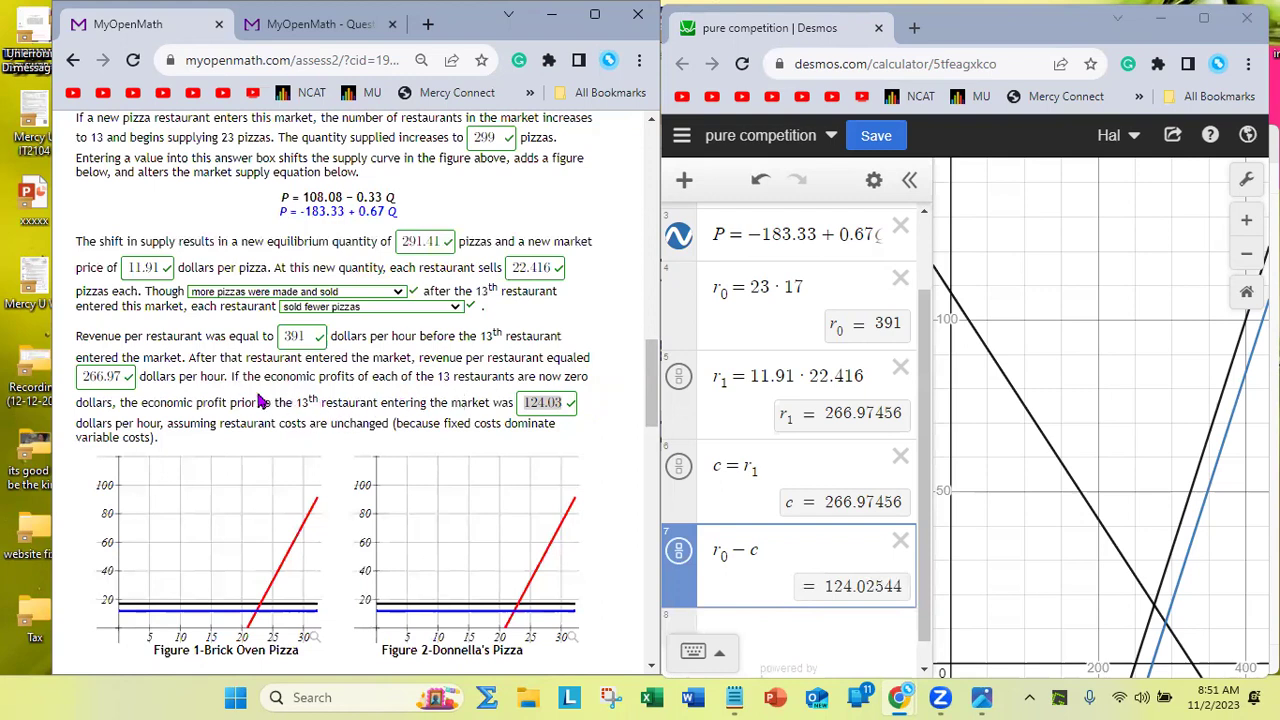
pyautogui.scroll(-1, 360, 424)
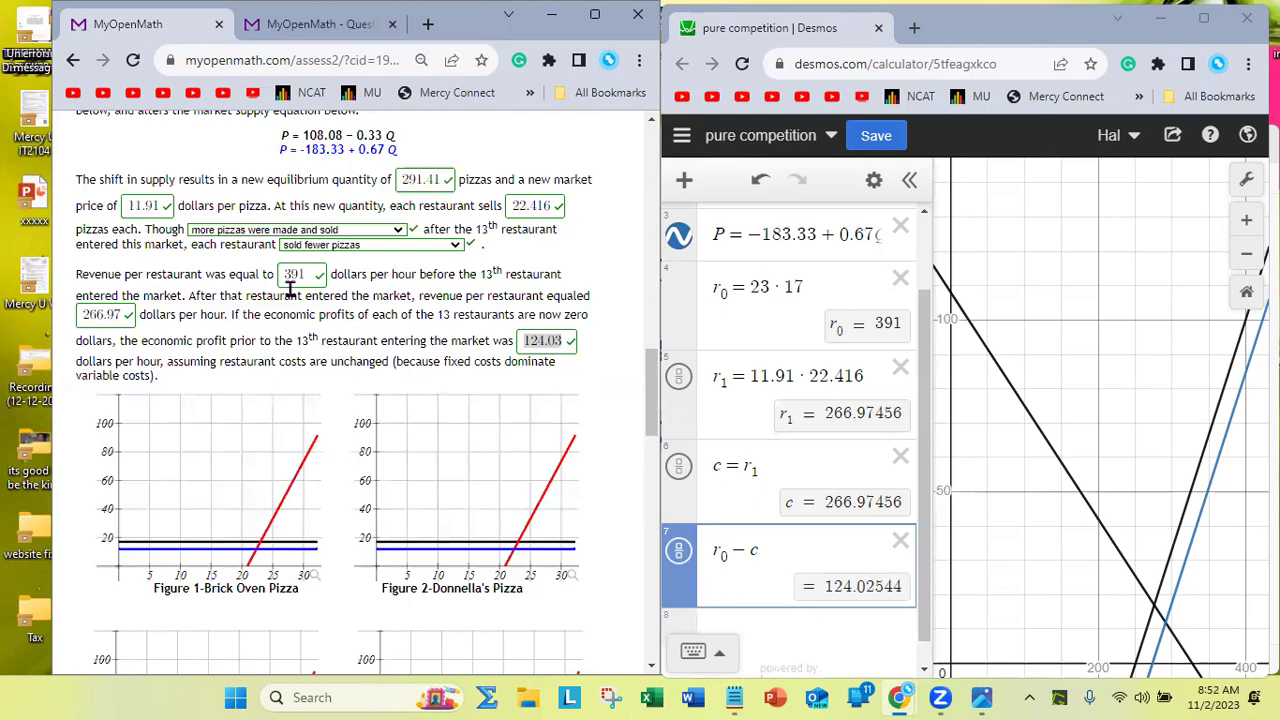
pyautogui.scroll(7, 220, 275)
pyautogui.scroll(6, 240, 280)
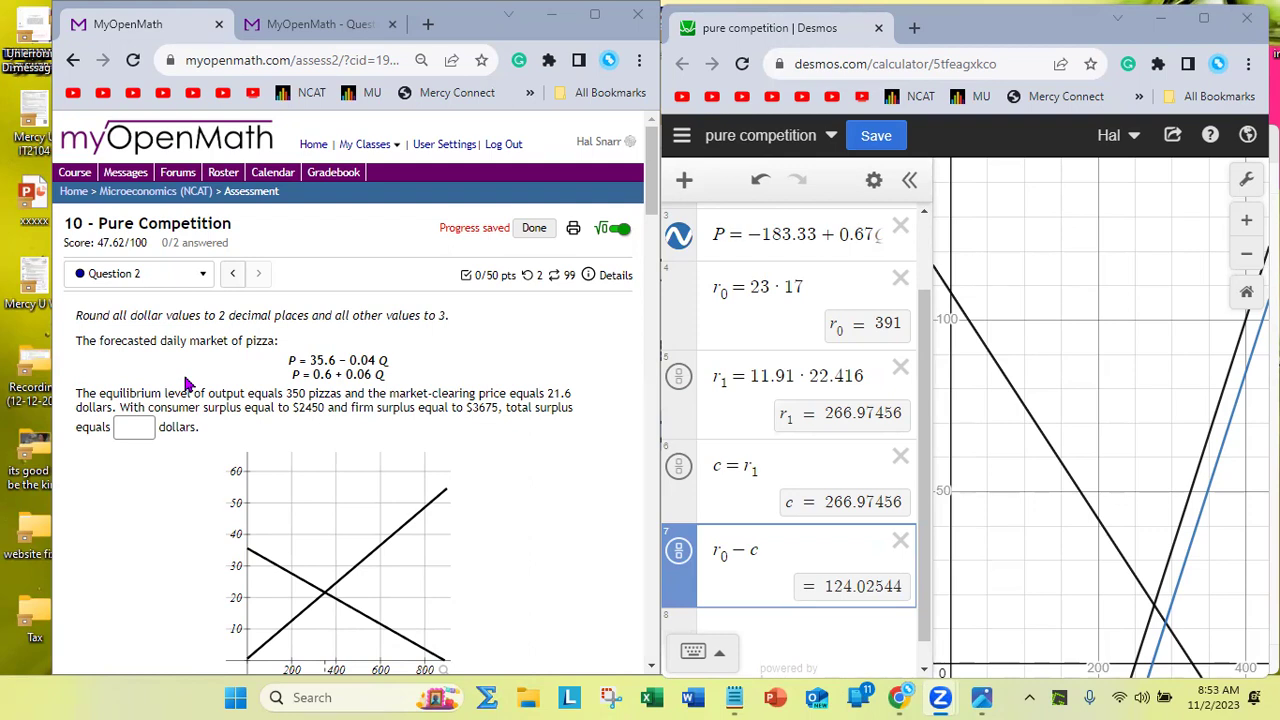
# Replace the first graphed equation with the question's demand equation, P = 35.6 − 0.04Q
pyautogui.moveTo(289, 360); pyautogui.dragTo(434, 368)
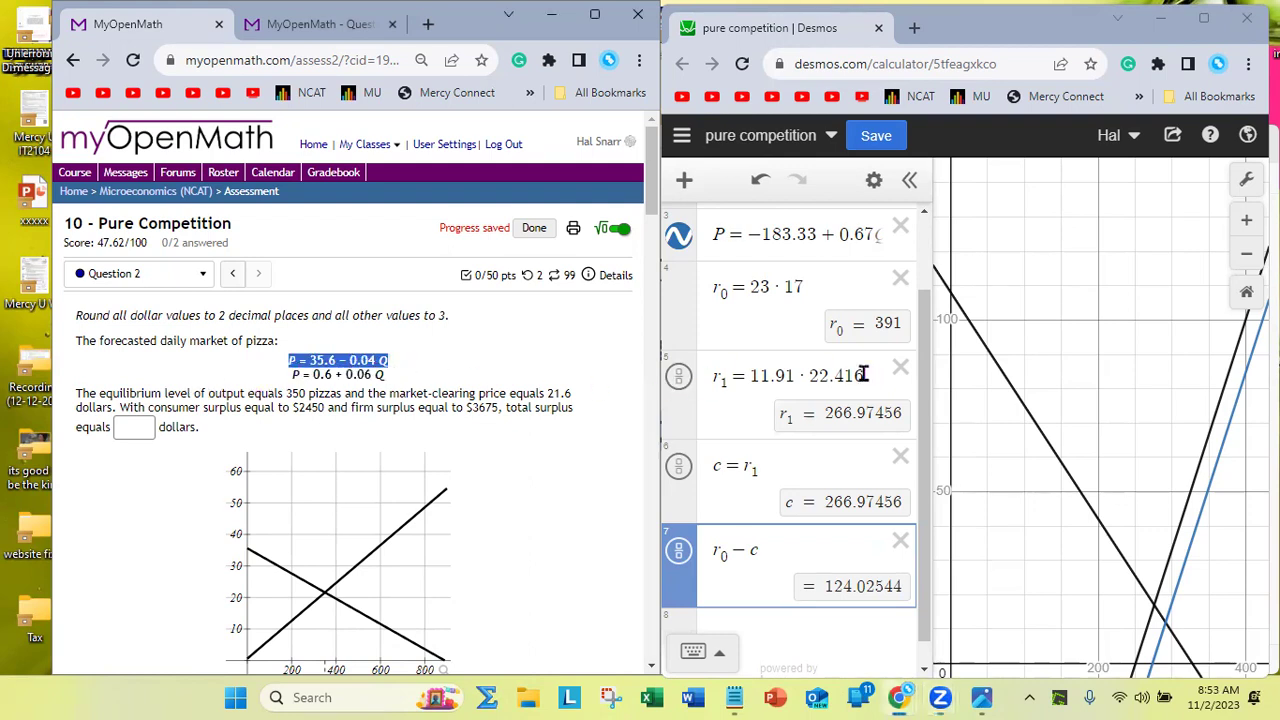
pyautogui.scroll(1, 926, 430)
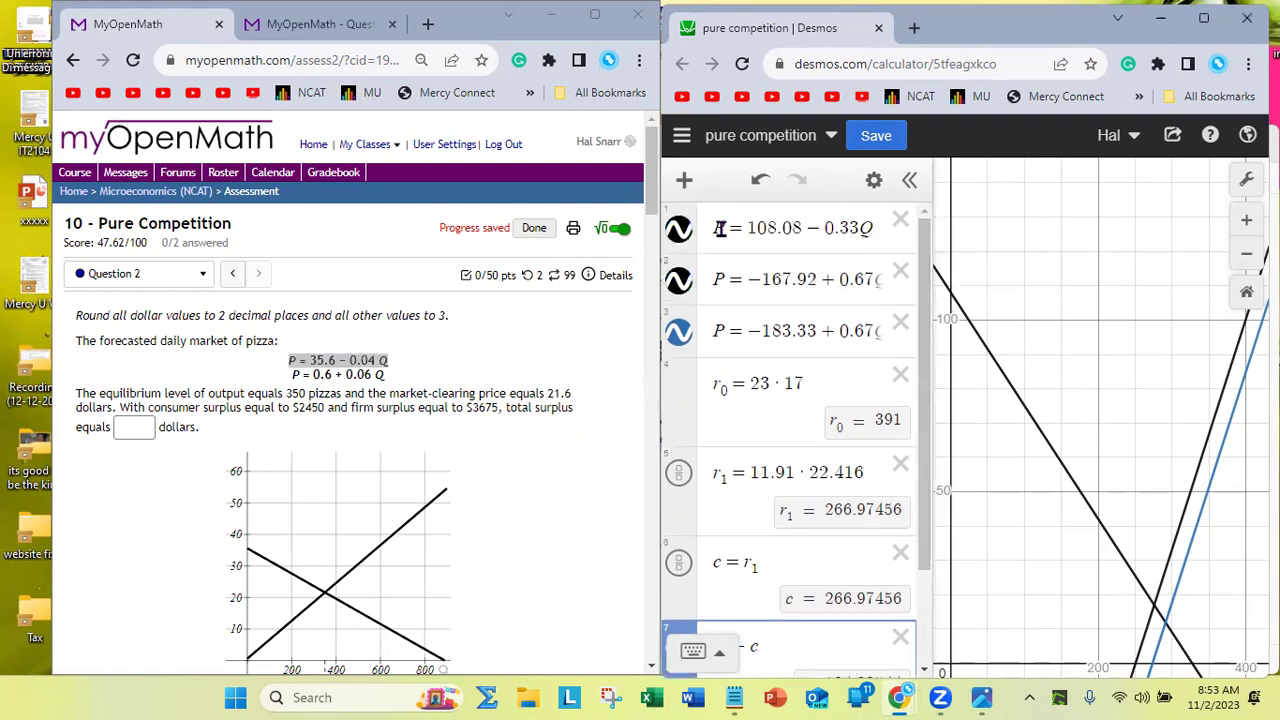
pyautogui.moveTo(713, 228); pyautogui.dragTo(926, 233)
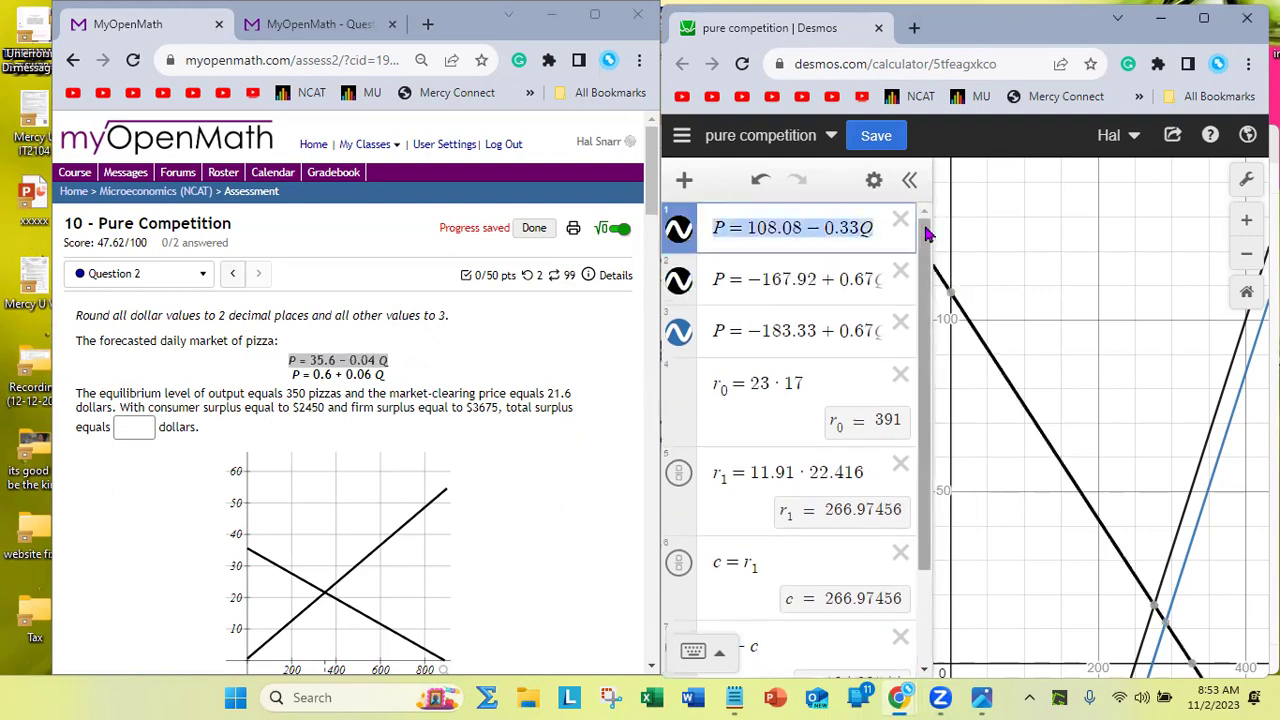
pyautogui.write('P = 35.6 − 0.04Q')
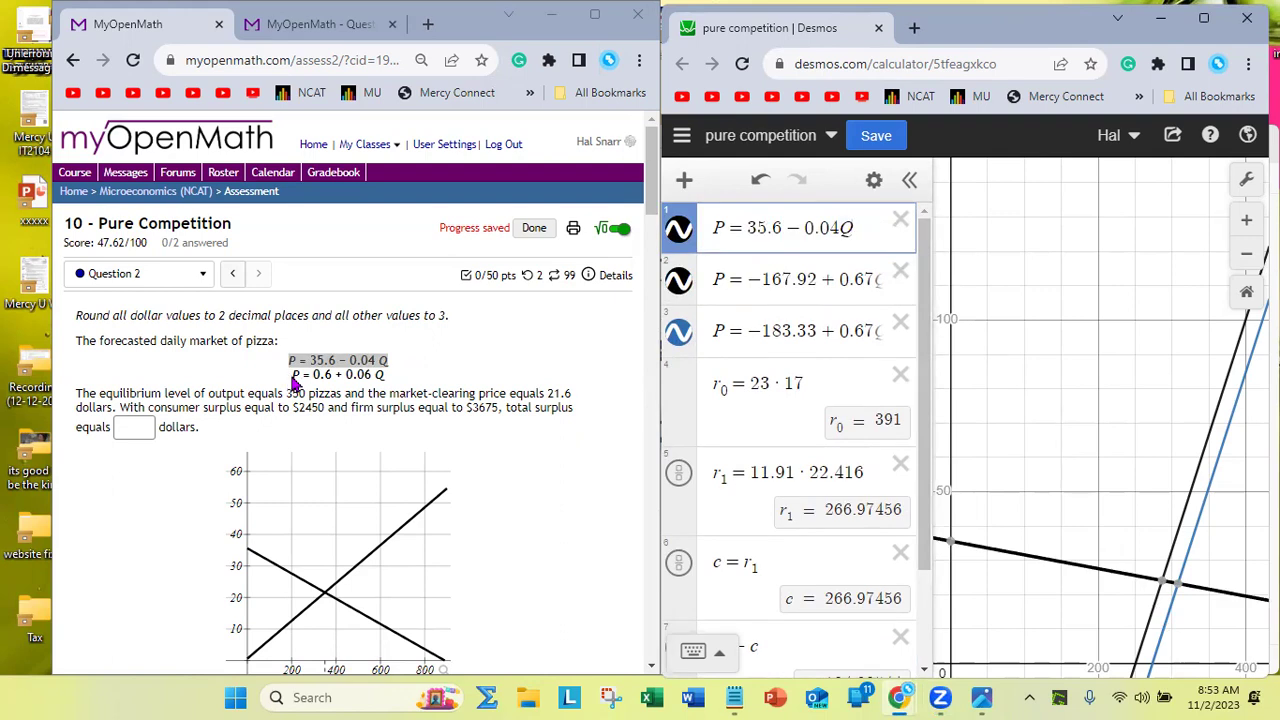
# Replace the second graphed equation with the question's supply equation, P = 0.6 + 0.06Q
pyautogui.moveTo(293, 374); pyautogui.dragTo(395, 383)
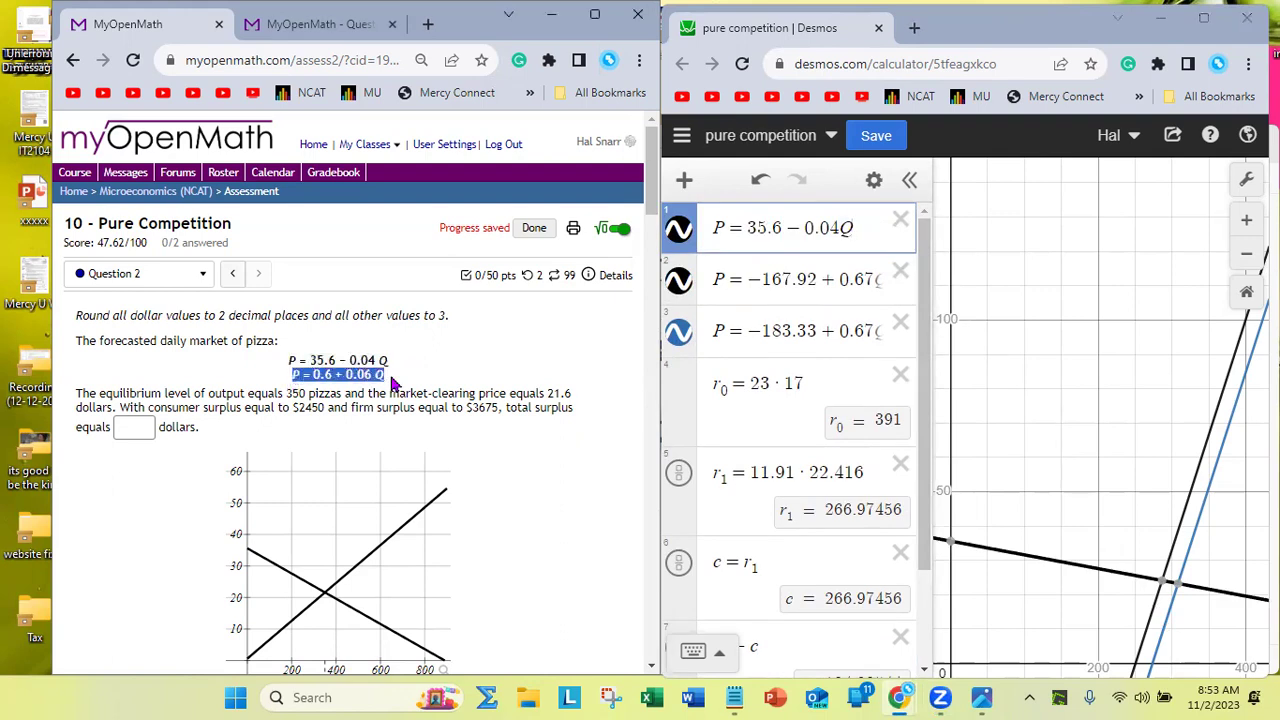
pyautogui.click(718, 281)
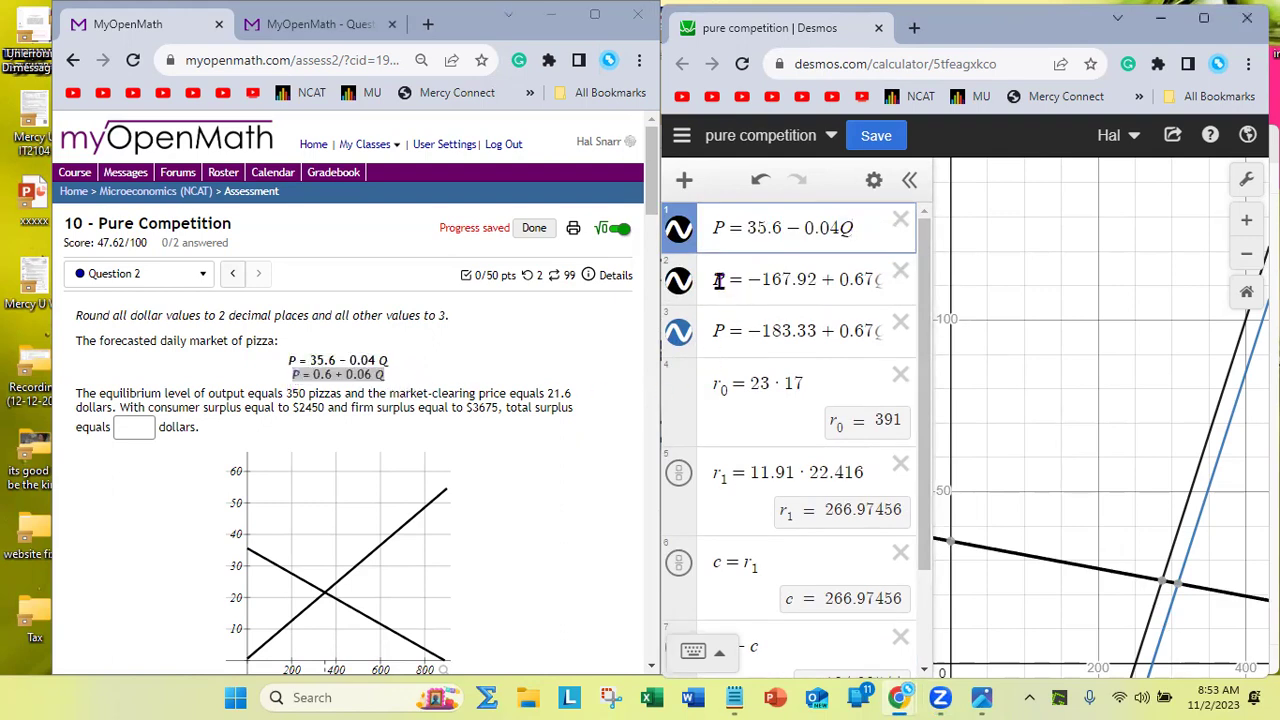
pyautogui.moveTo(718, 281); pyautogui.dragTo(1025, 290)
pyautogui.press('BackSpace')
pyautogui.press('BackSpace')
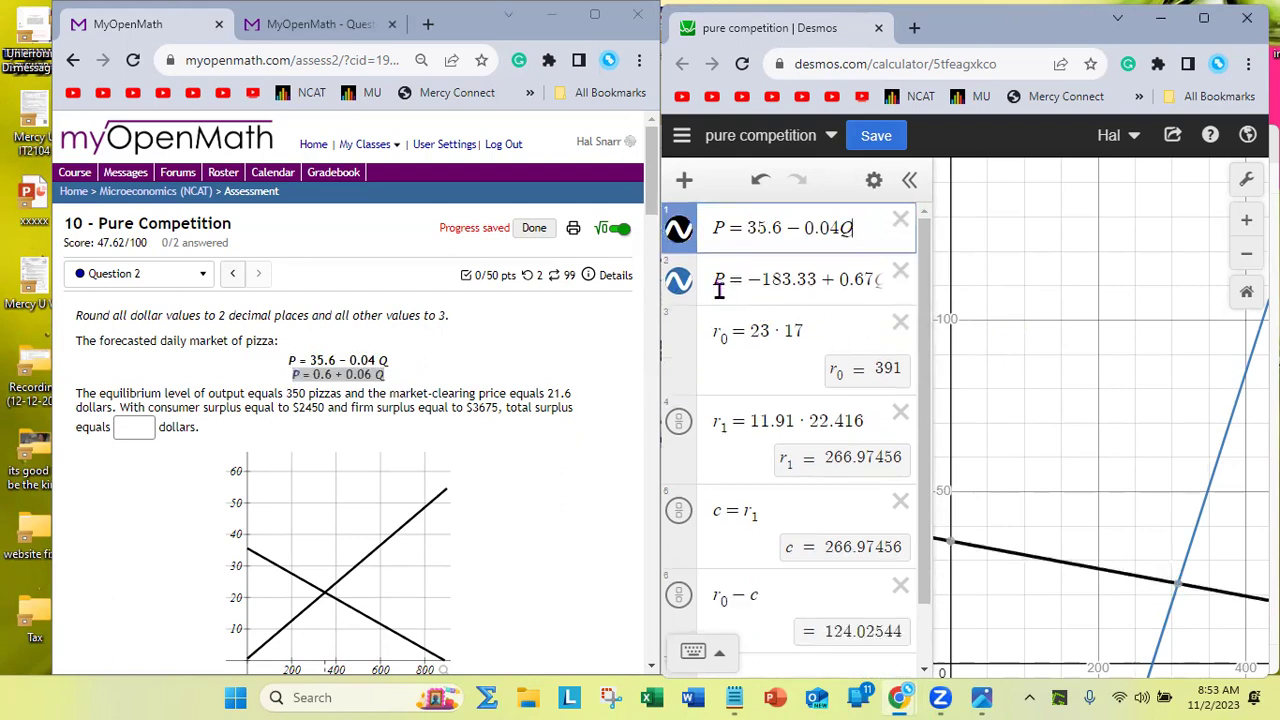
pyautogui.press('Return')
pyautogui.write('P=0.6+0.06Q')
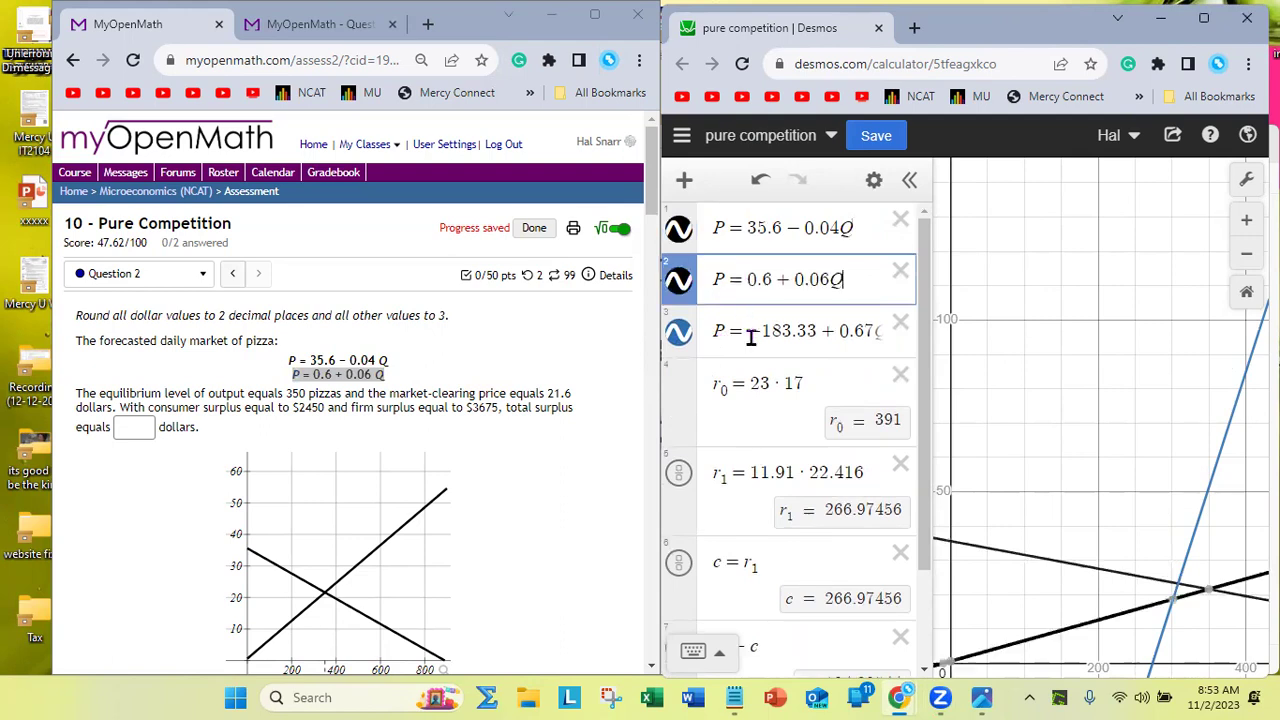
# Delete the leftover shifted supply equation and the old revenue, cost and profit expressions, keeping only the new demand and supply equations
pyautogui.click(900, 324)
pyautogui.click(900, 326)
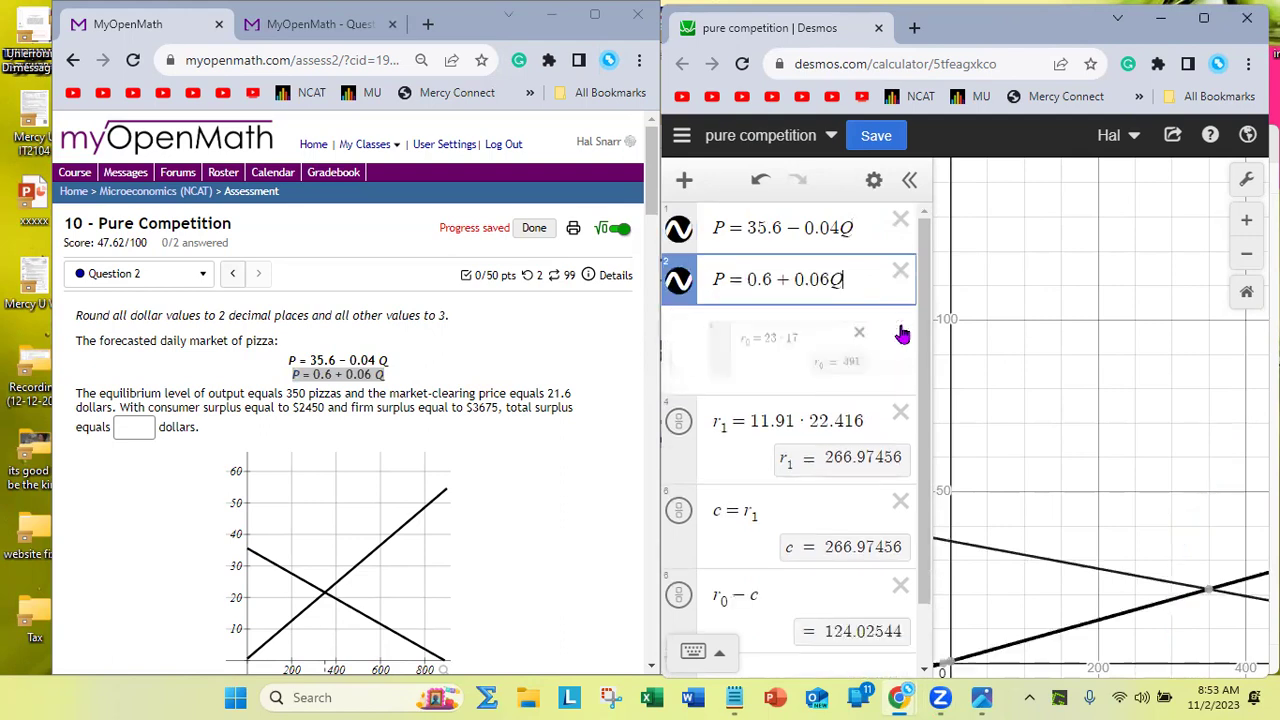
pyautogui.click(916, 326)
pyautogui.click(916, 326)
pyautogui.click(916, 326)
# Rescale the graph around the two curves with a y-axis upper limit of 50
pyautogui.click(1092, 437)
pyautogui.moveTo(1092, 437); pyautogui.dragTo(1176, 322)
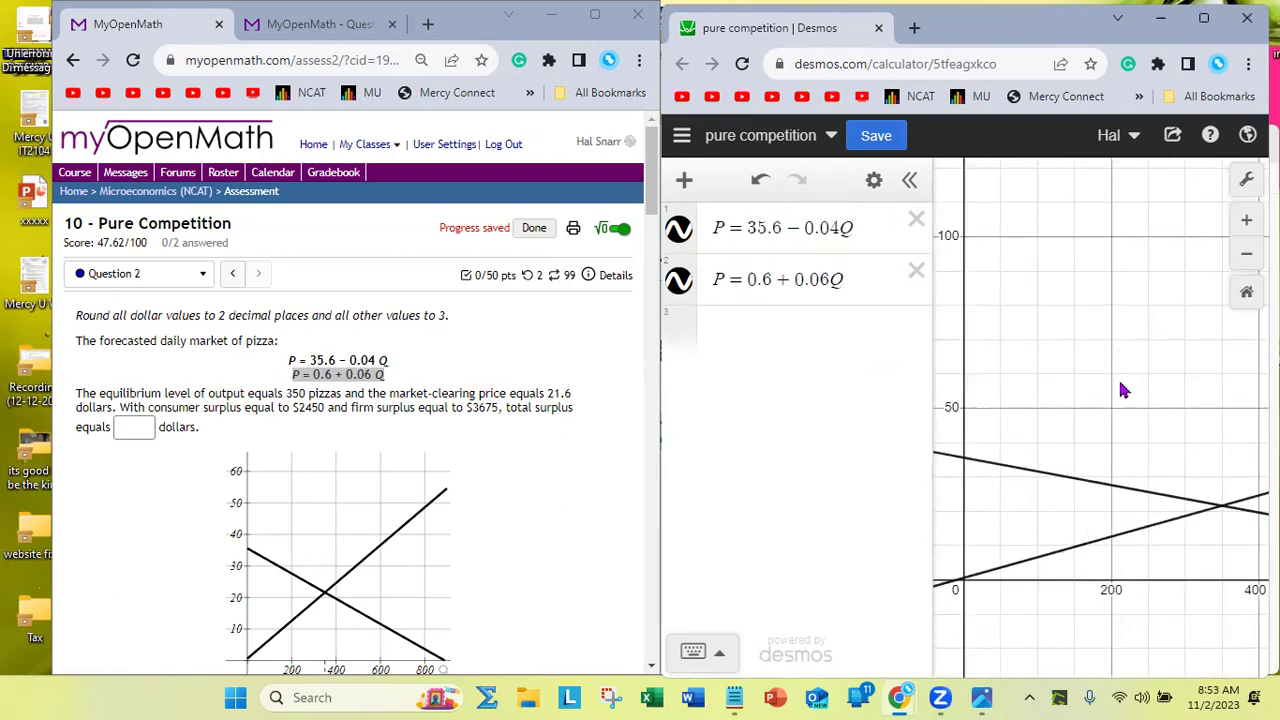
pyautogui.scroll(-4, 1122, 390)
pyautogui.moveTo(1122, 380); pyautogui.dragTo(1074, 403)
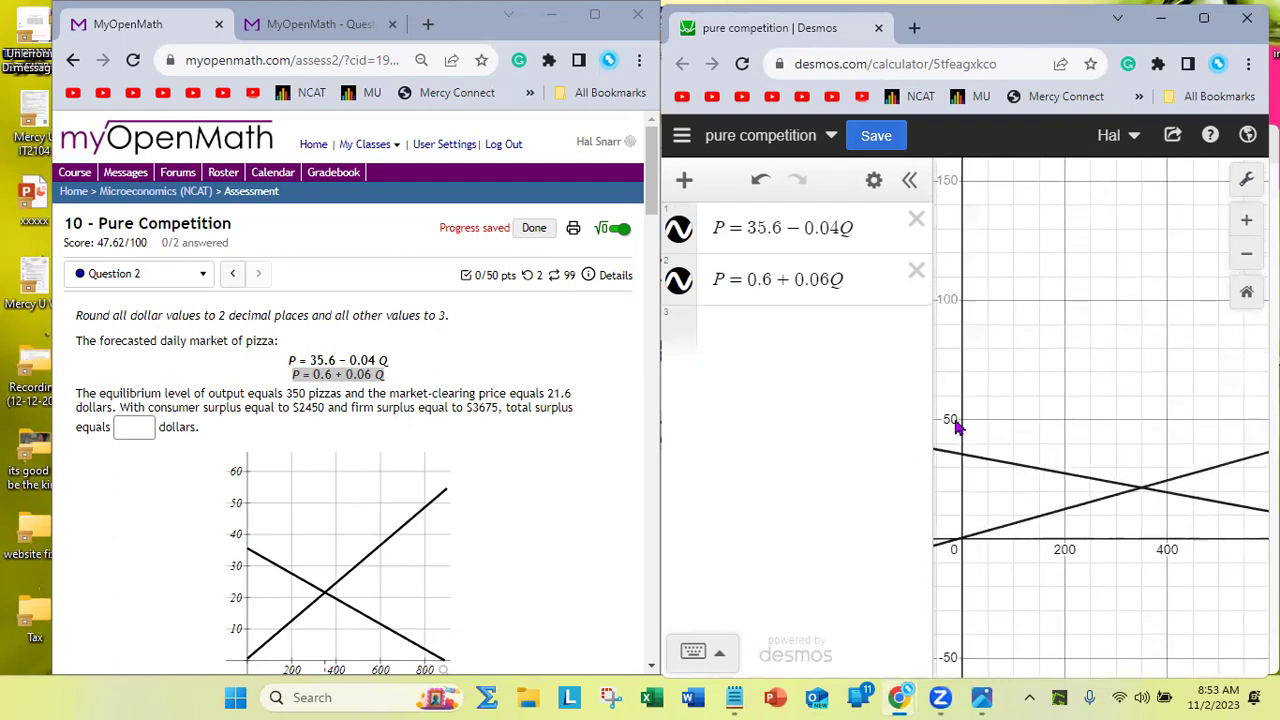
pyautogui.click(1246, 180)
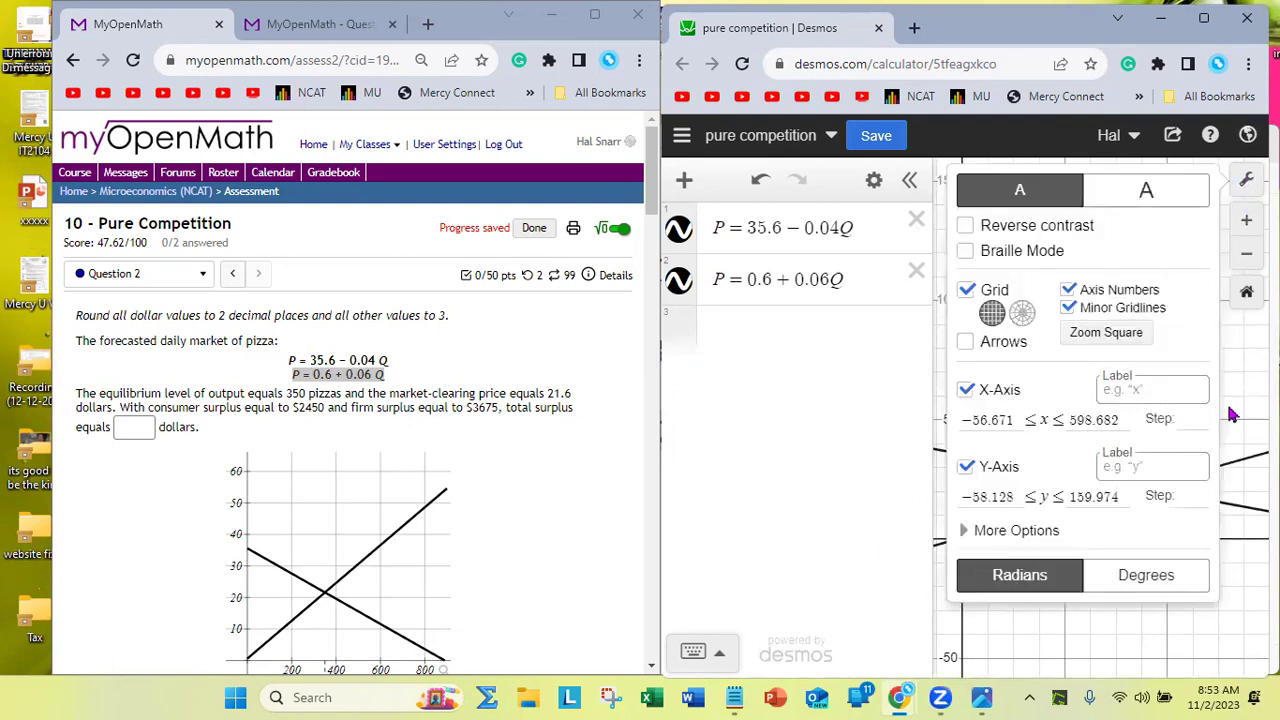
pyautogui.doubleClick(1127, 497)
pyautogui.write('50')
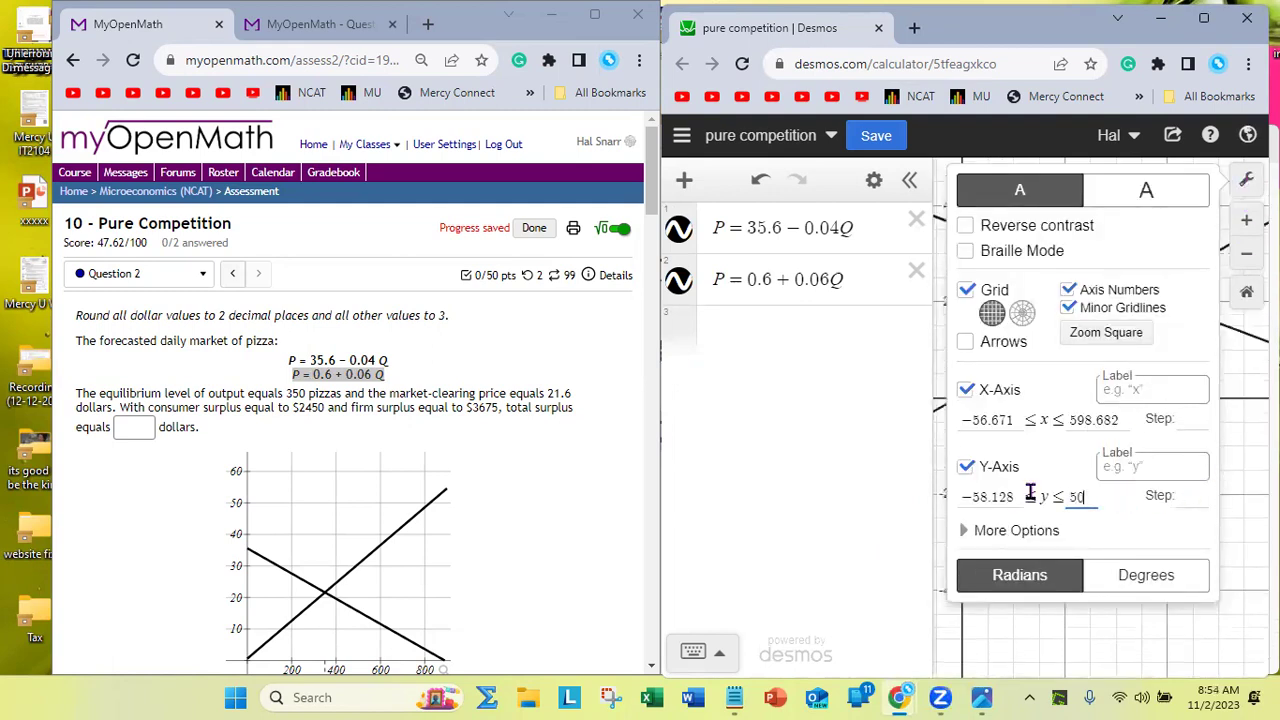
pyautogui.click(842, 433)
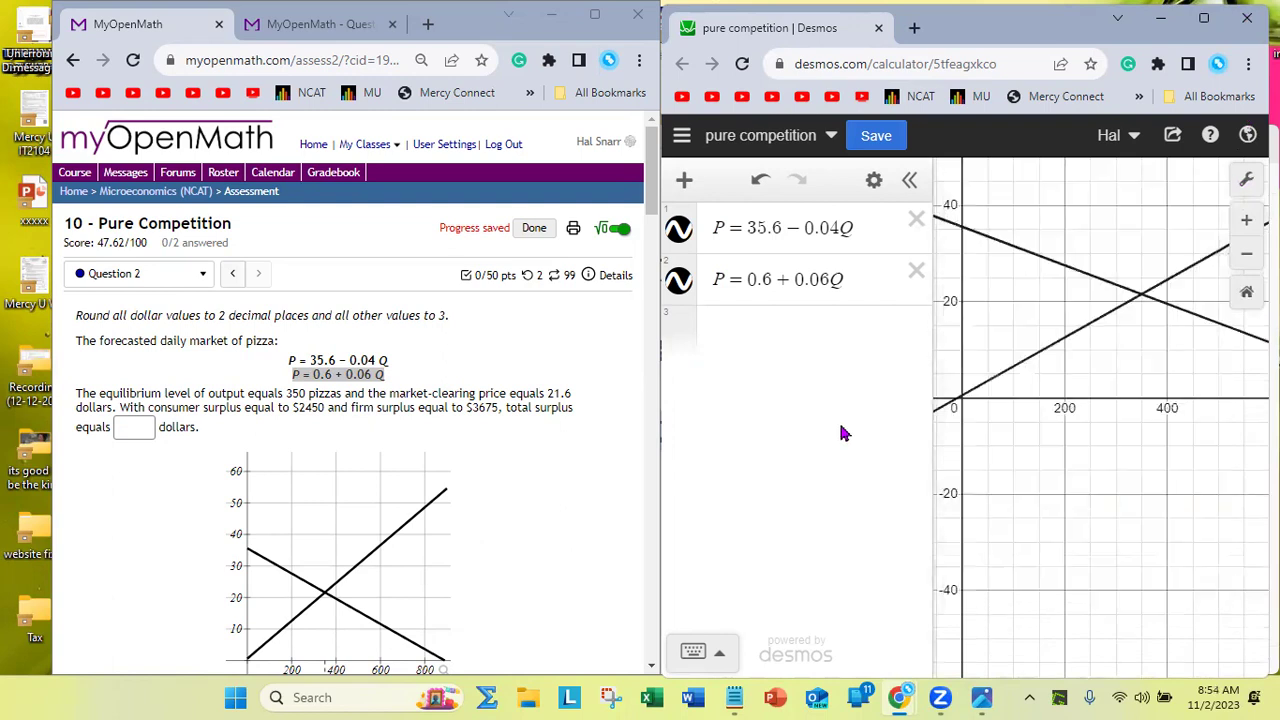
pyautogui.moveTo(1074, 400); pyautogui.dragTo(1088, 497)
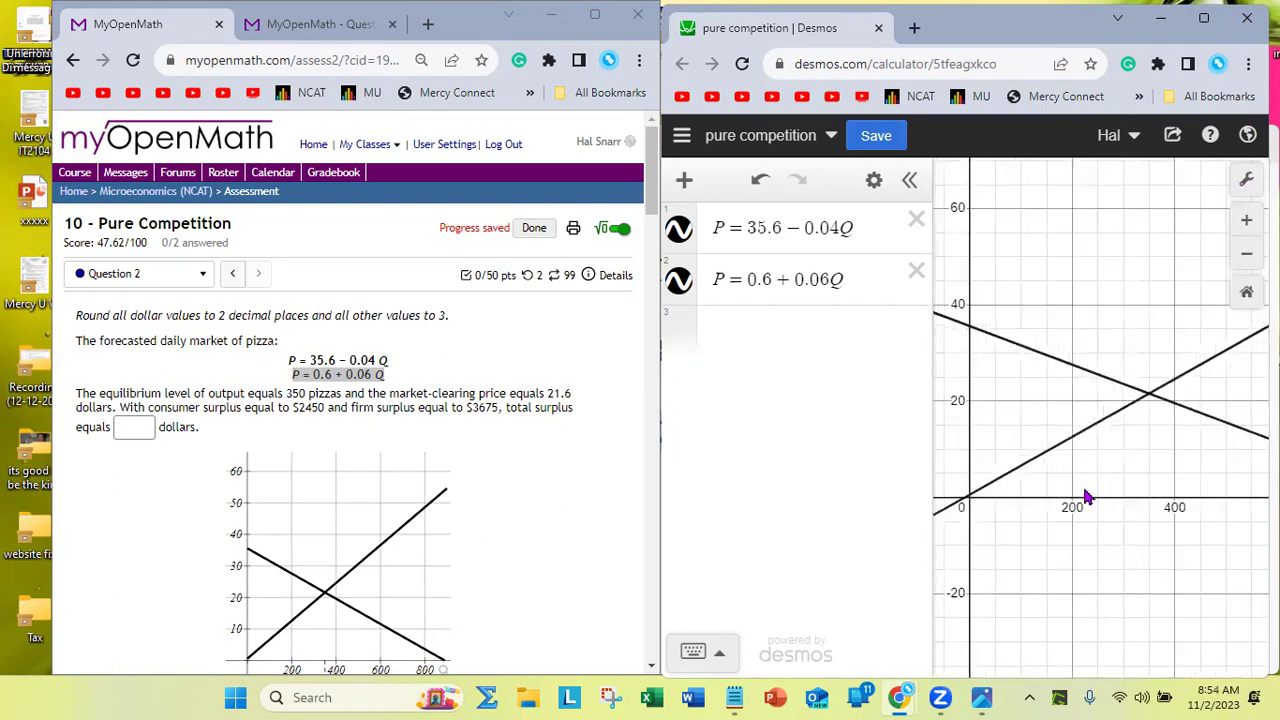
pyautogui.moveTo(1153, 441); pyautogui.dragTo(1145, 445)
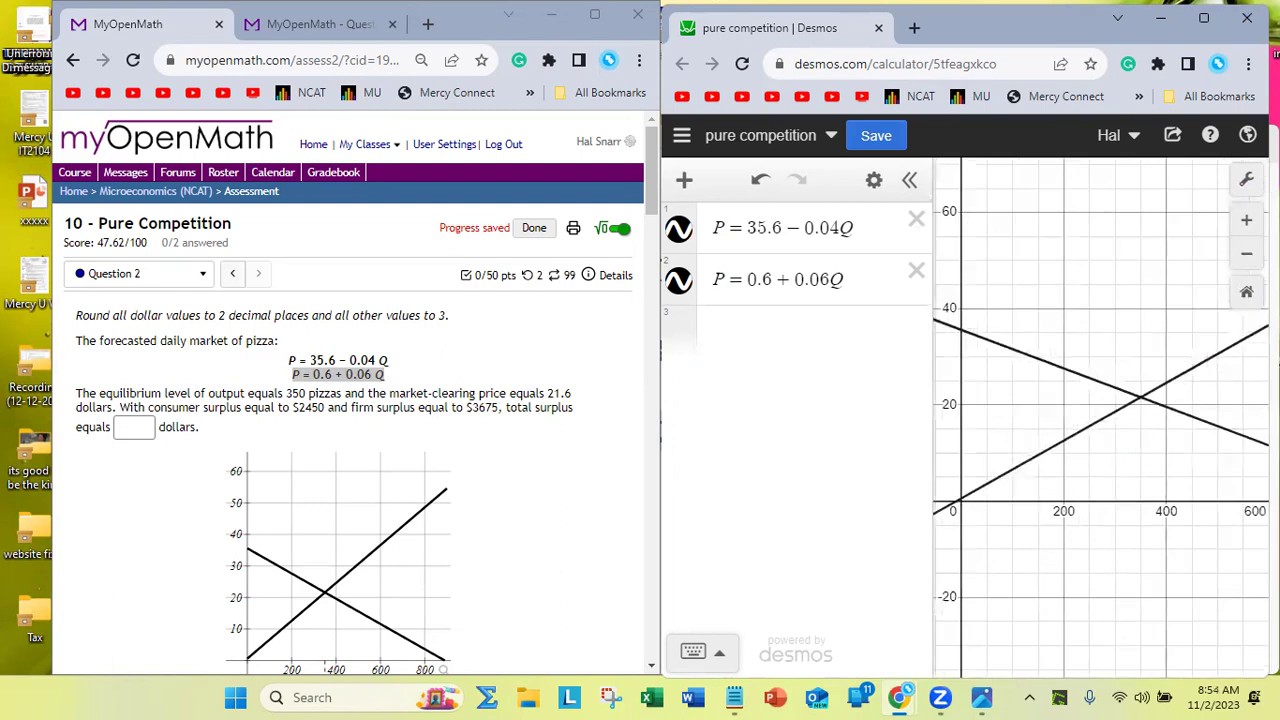
# Set the y-axis upper limit to 40 and reposition the graph to show the first quadrant with the curves' crossing
pyautogui.click(1247, 180)
pyautogui.click(1080, 500)
pyautogui.moveTo(1080, 500); pyautogui.dragTo(1160, 500)
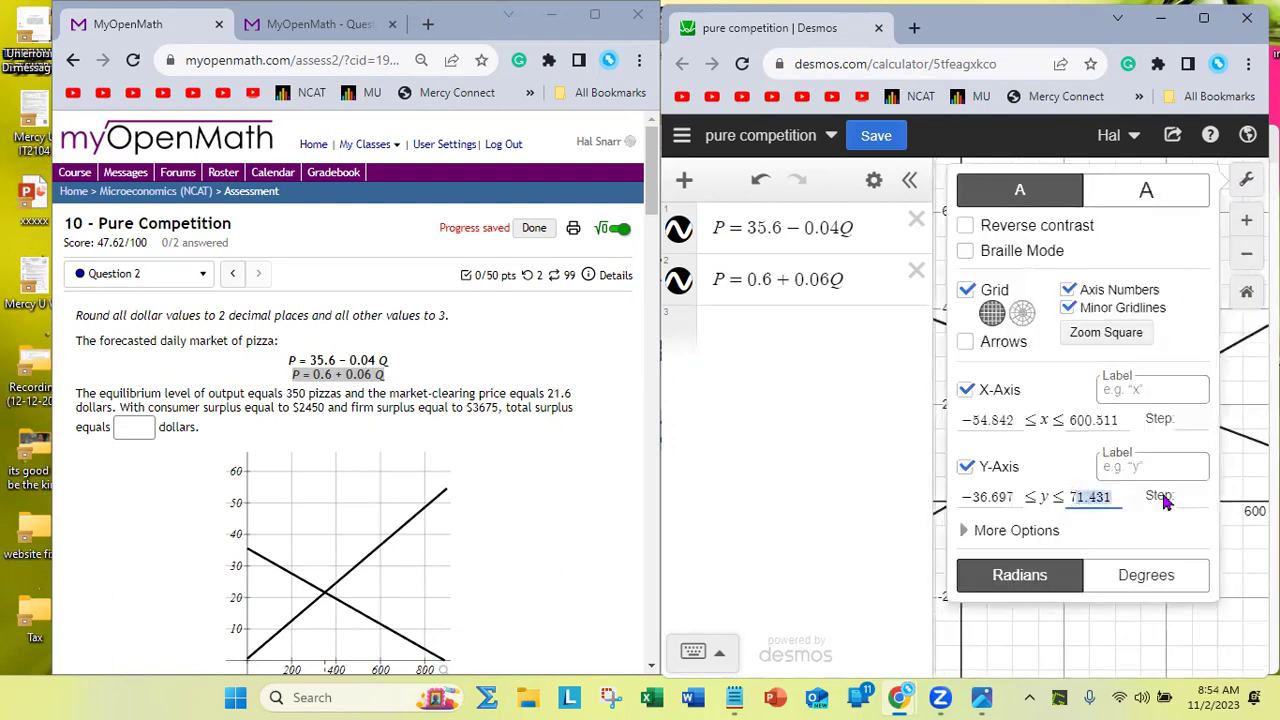
pyautogui.press('BackSpace')
pyautogui.press('BackSpace')
pyautogui.write('40')
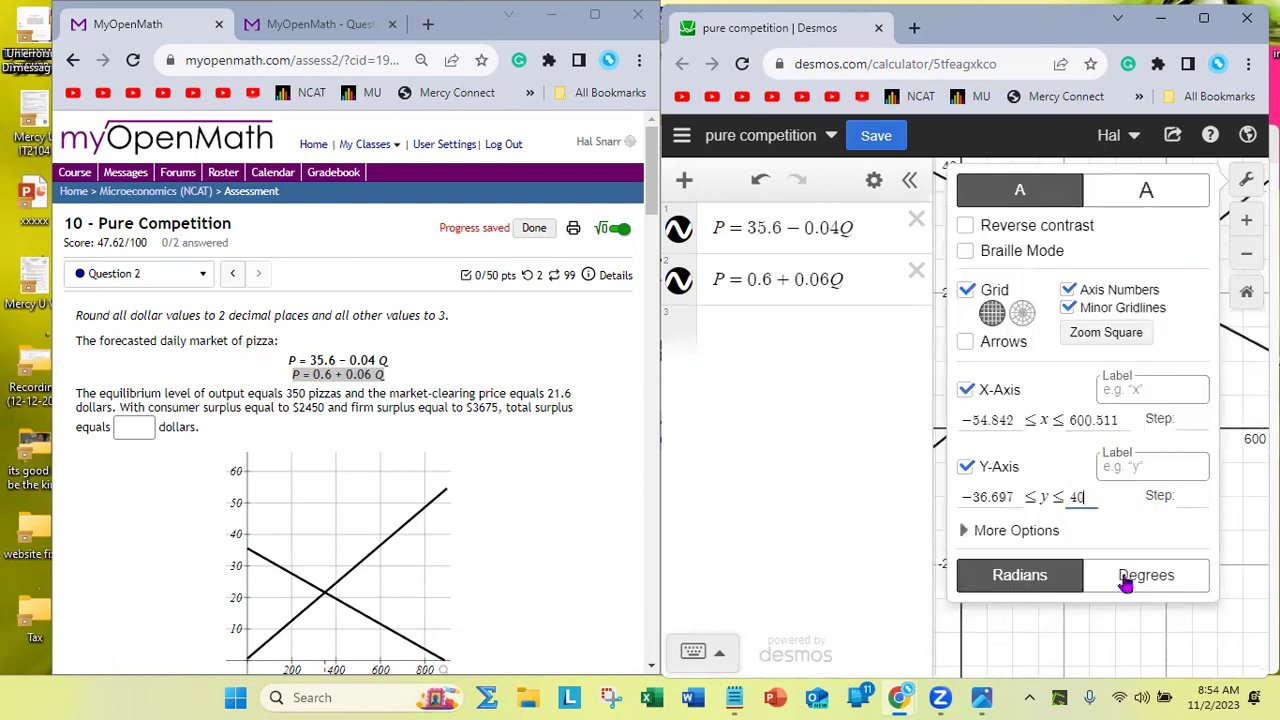
pyautogui.click(840, 410)
pyautogui.moveTo(1190, 405); pyautogui.dragTo(1190, 540)
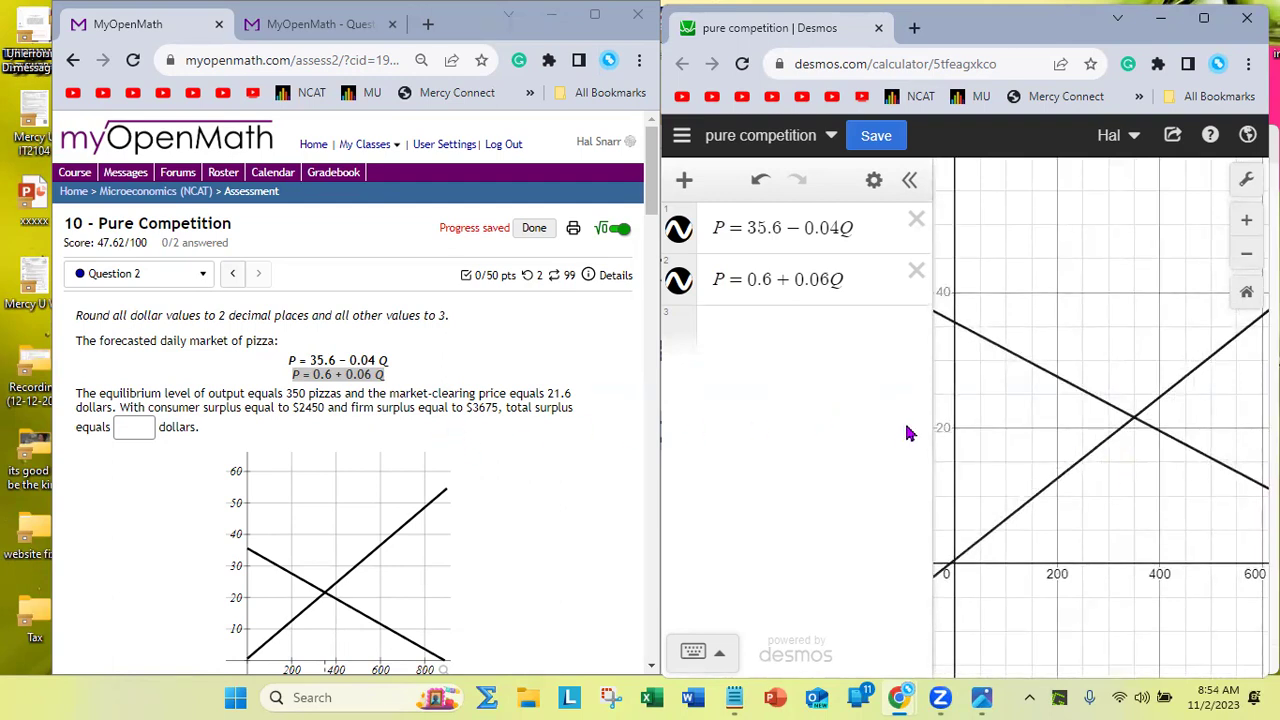
# Check the coordinates where supply and demand intersect against the equilibrium quantity and price stated in the question
pyautogui.click(1134, 427)
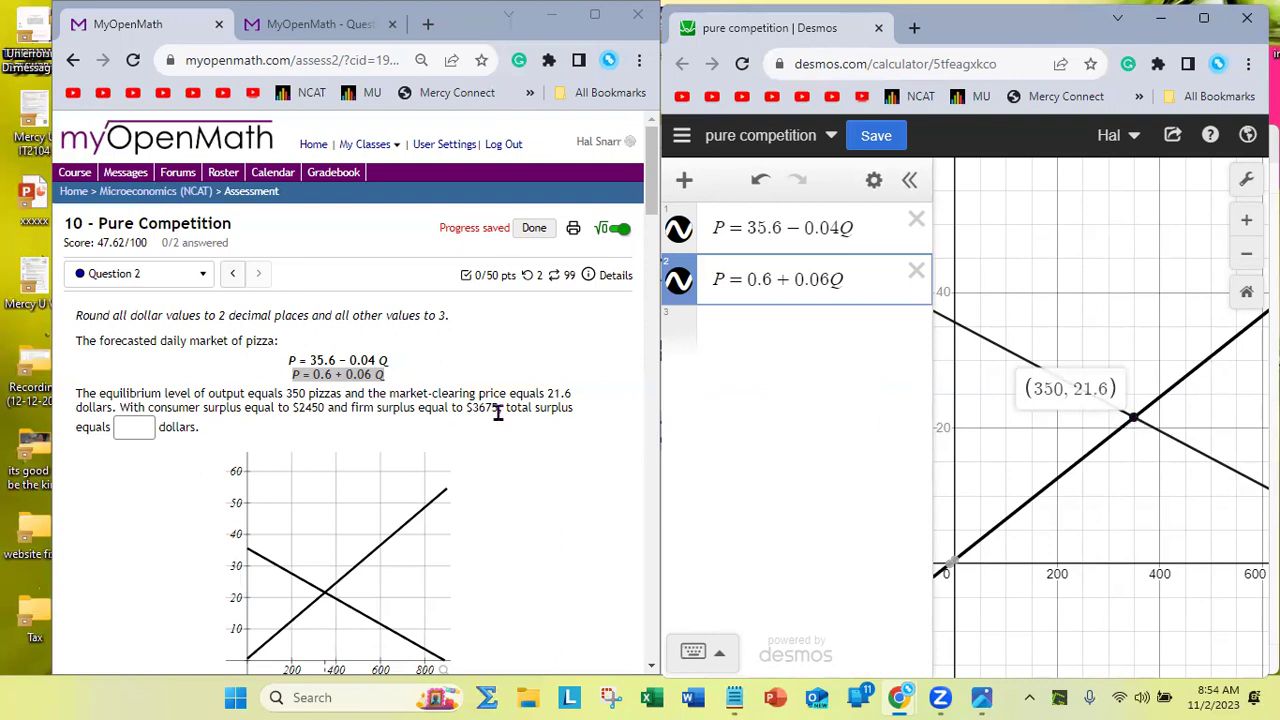
pyautogui.click(298, 395)
pyautogui.doubleClick(298, 395)
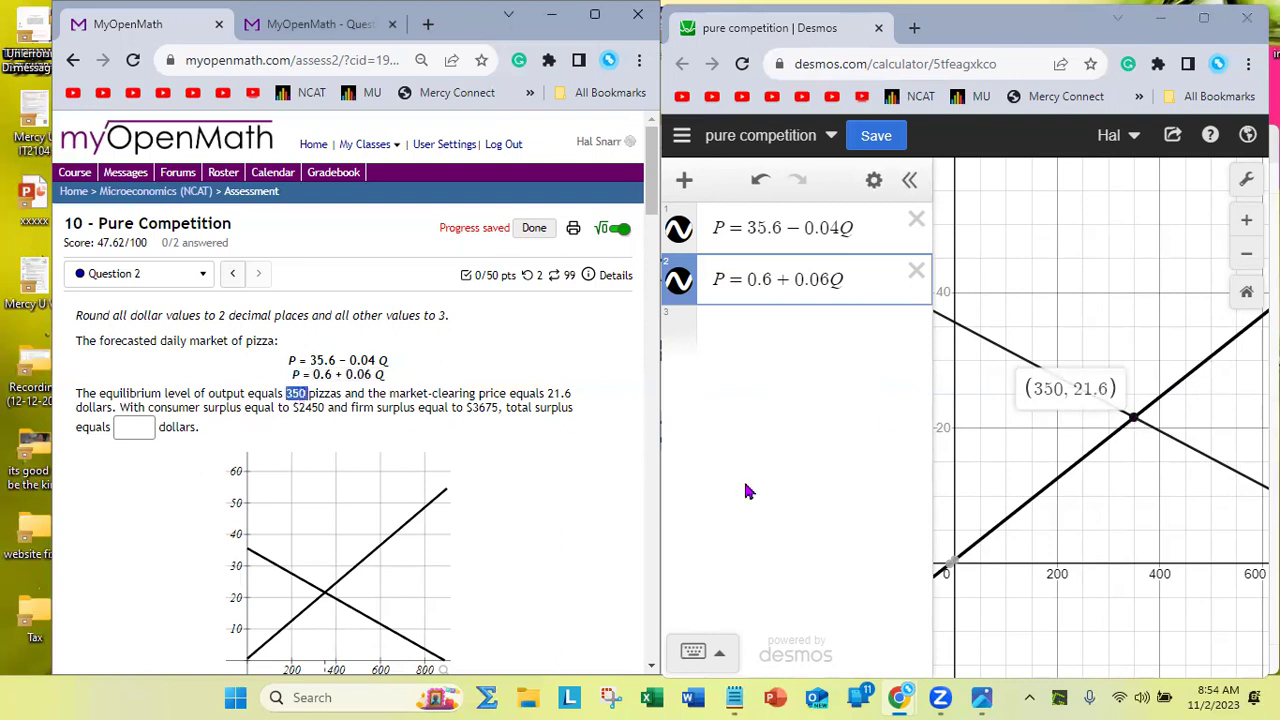
pyautogui.click(1136, 424)
pyautogui.click(1136, 424)
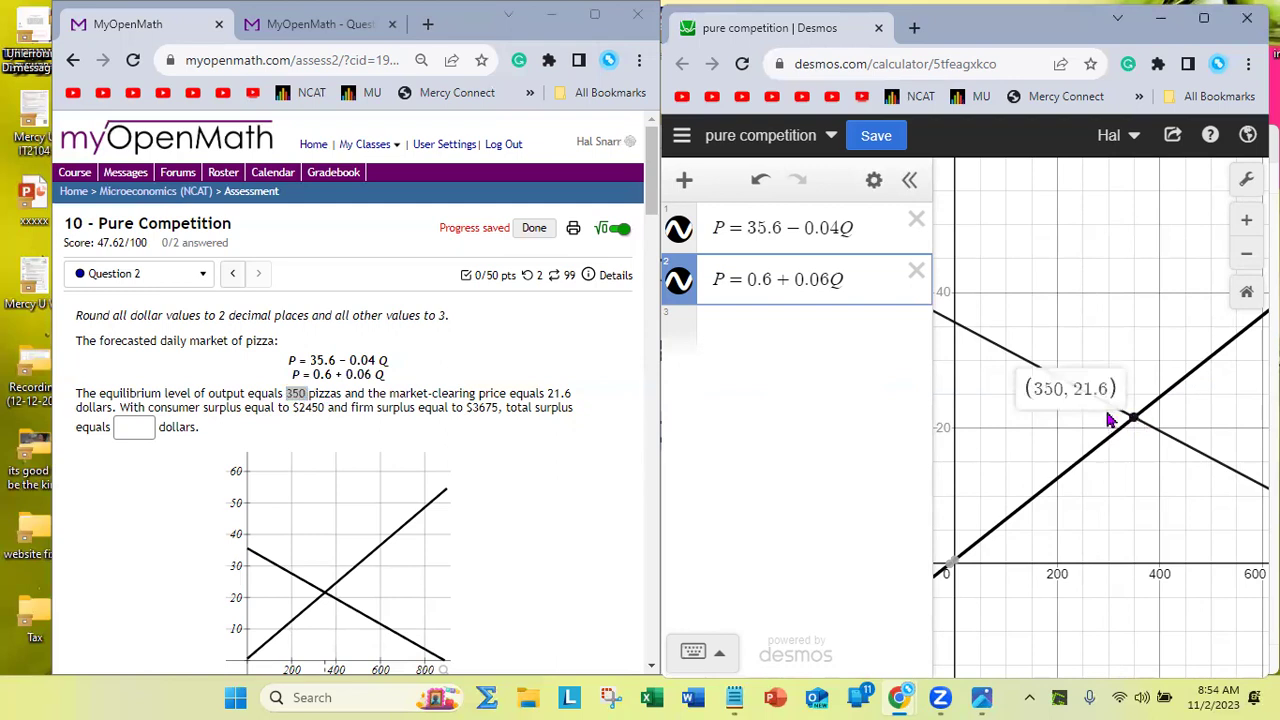
pyautogui.click(560, 395)
pyautogui.doubleClick(560, 395)
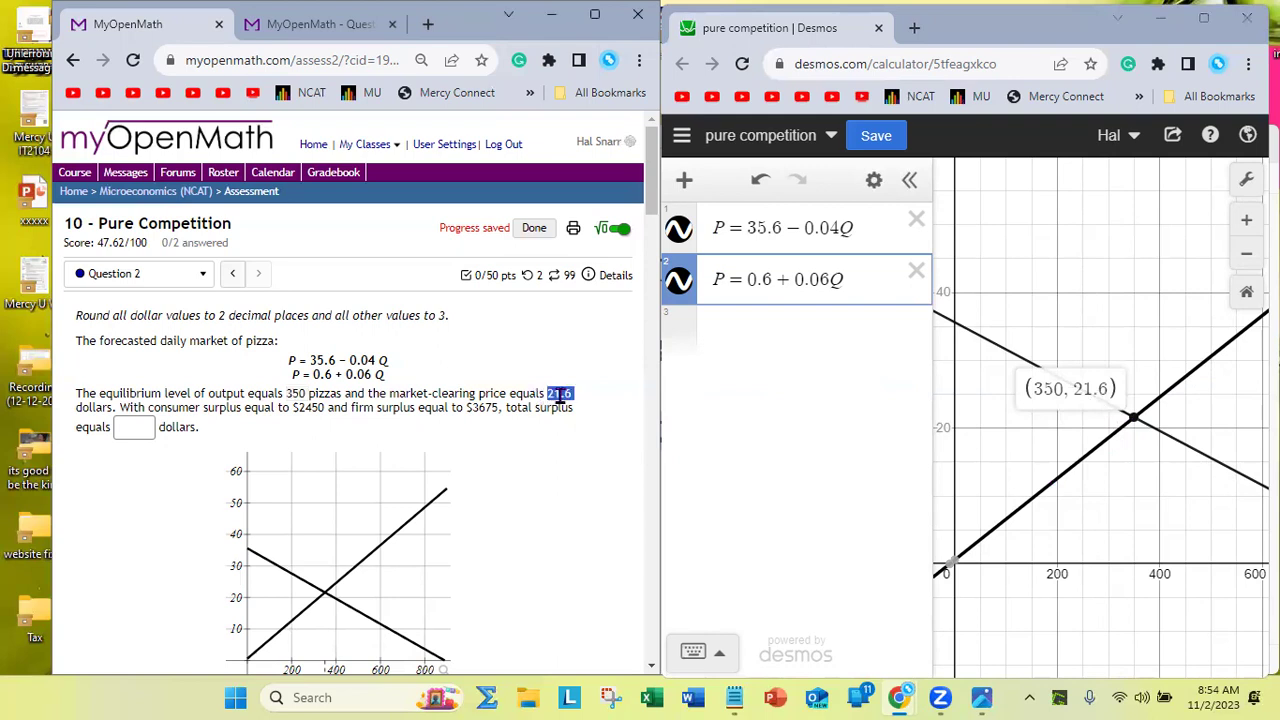
# Add the price line y = 21.6 as a dotted line with thickness 1, and show the coordinates where it meets the curves
pyautogui.click(728, 334)
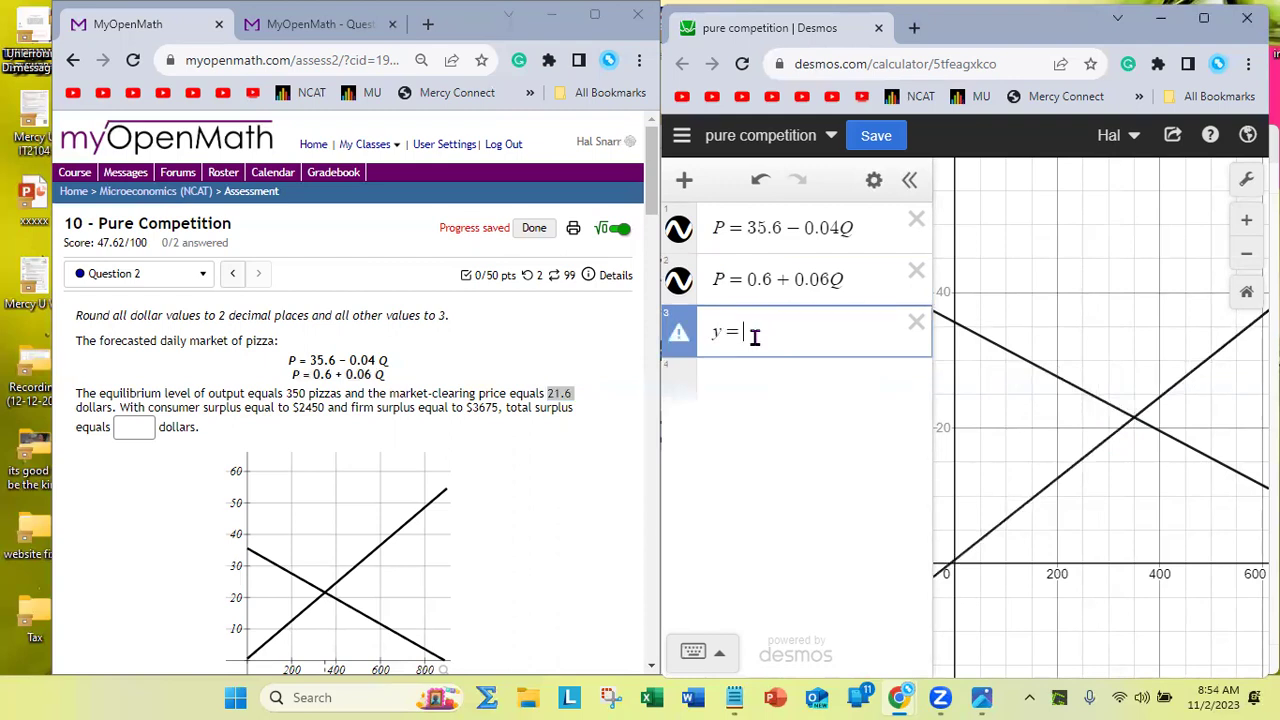
pyautogui.write('y = 21.6')
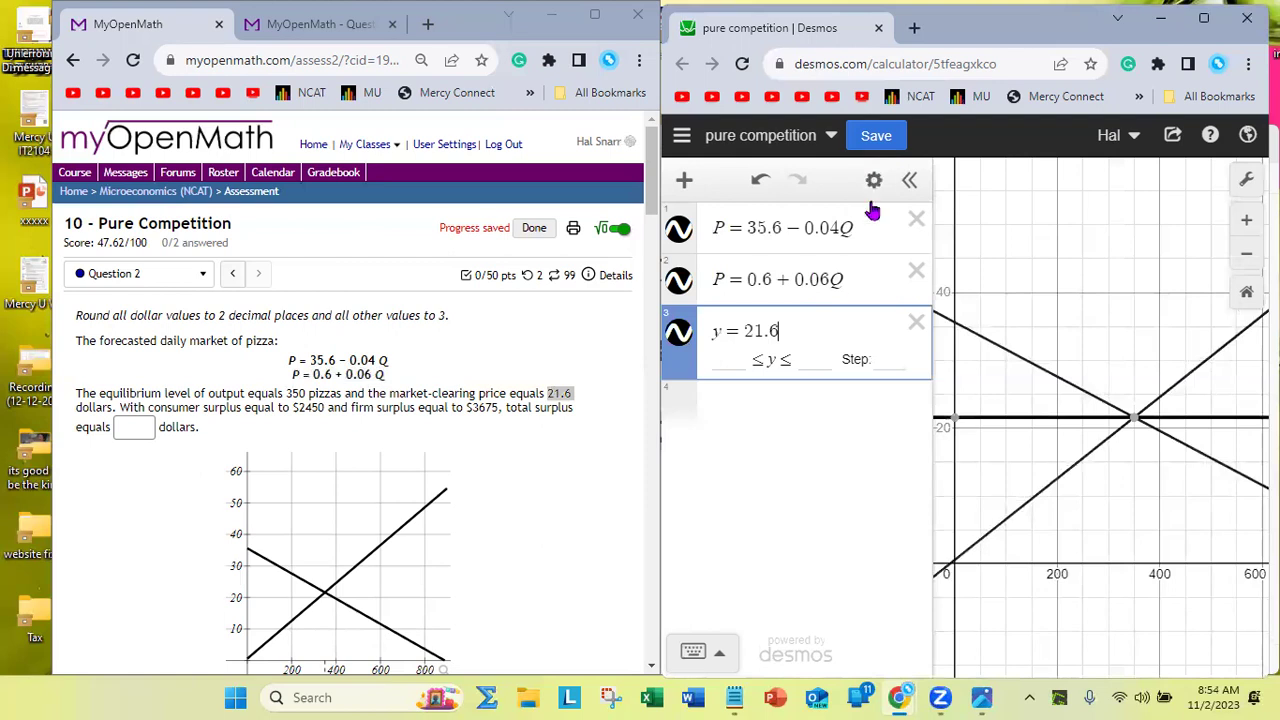
pyautogui.click(876, 185)
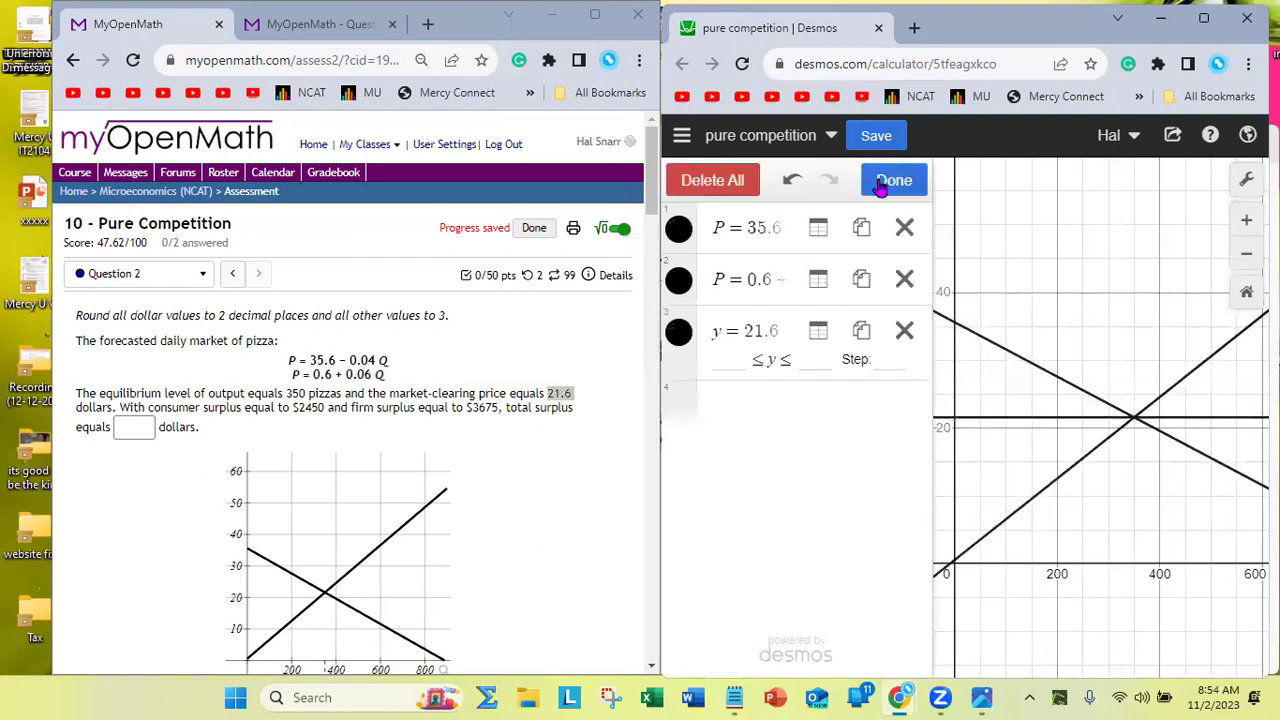
pyautogui.click(679, 336)
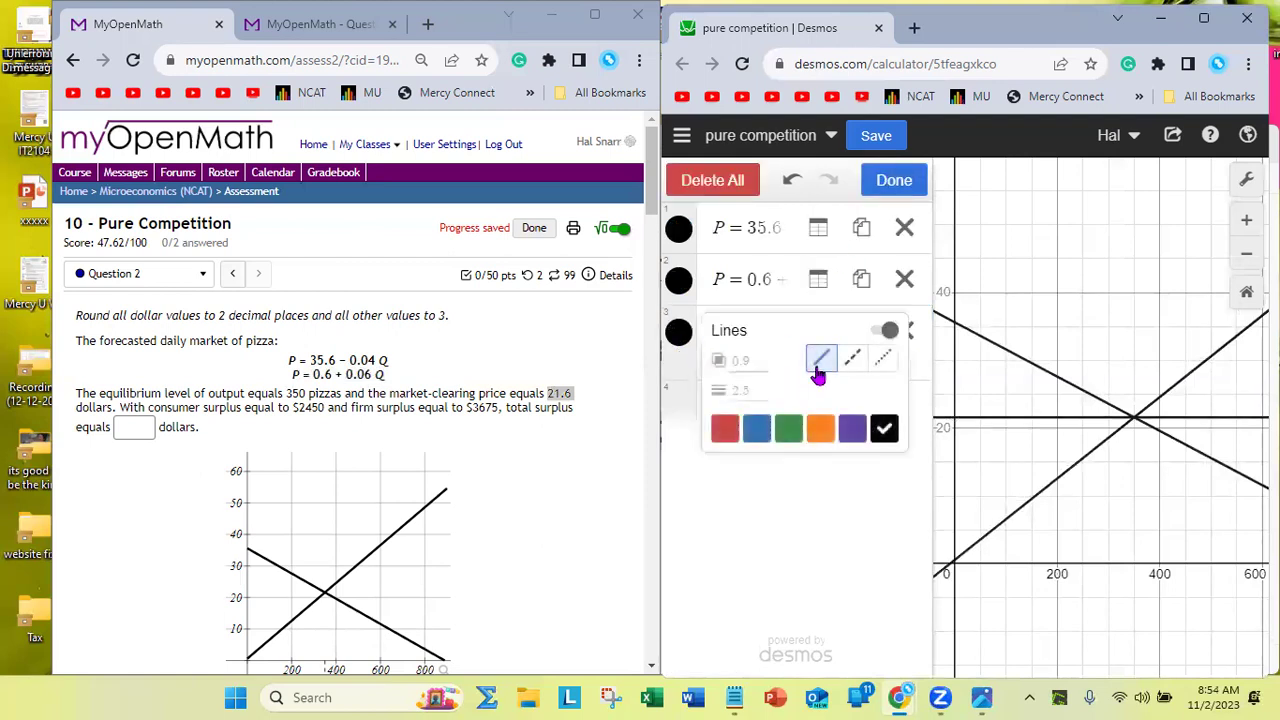
pyautogui.click(883, 358)
pyautogui.click(752, 392)
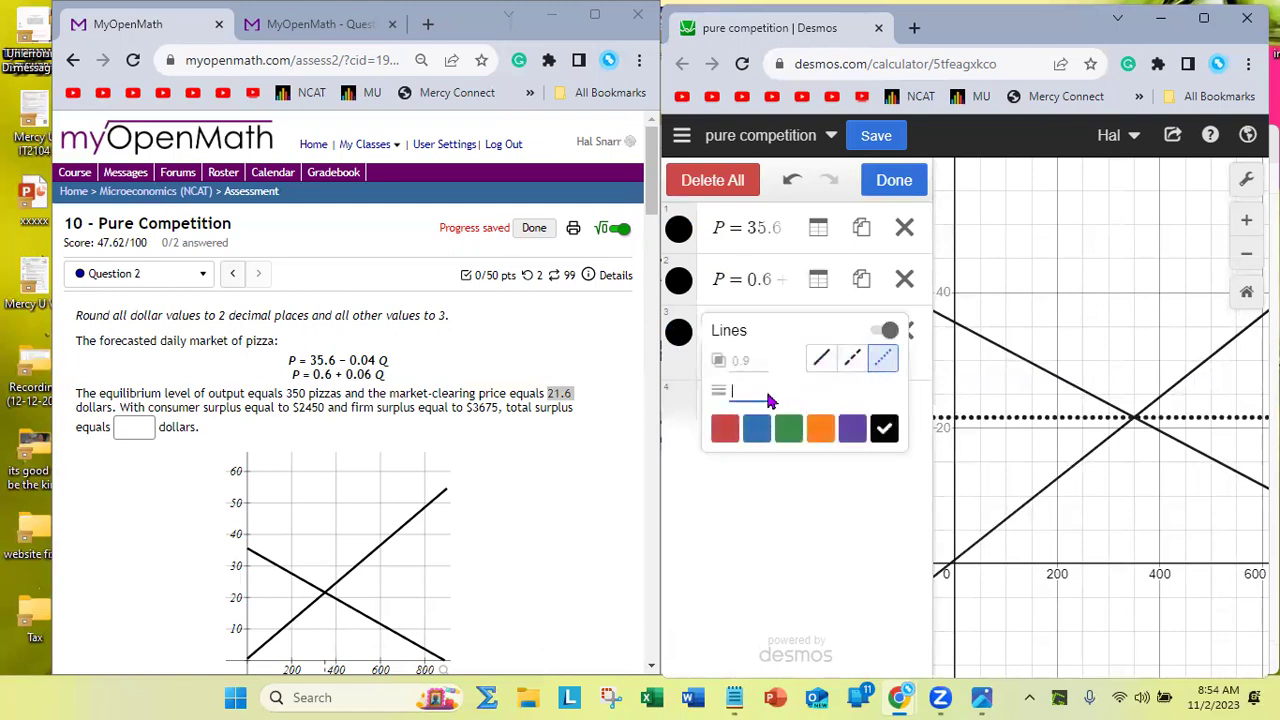
pyautogui.write('1')
pyautogui.click(756, 362)
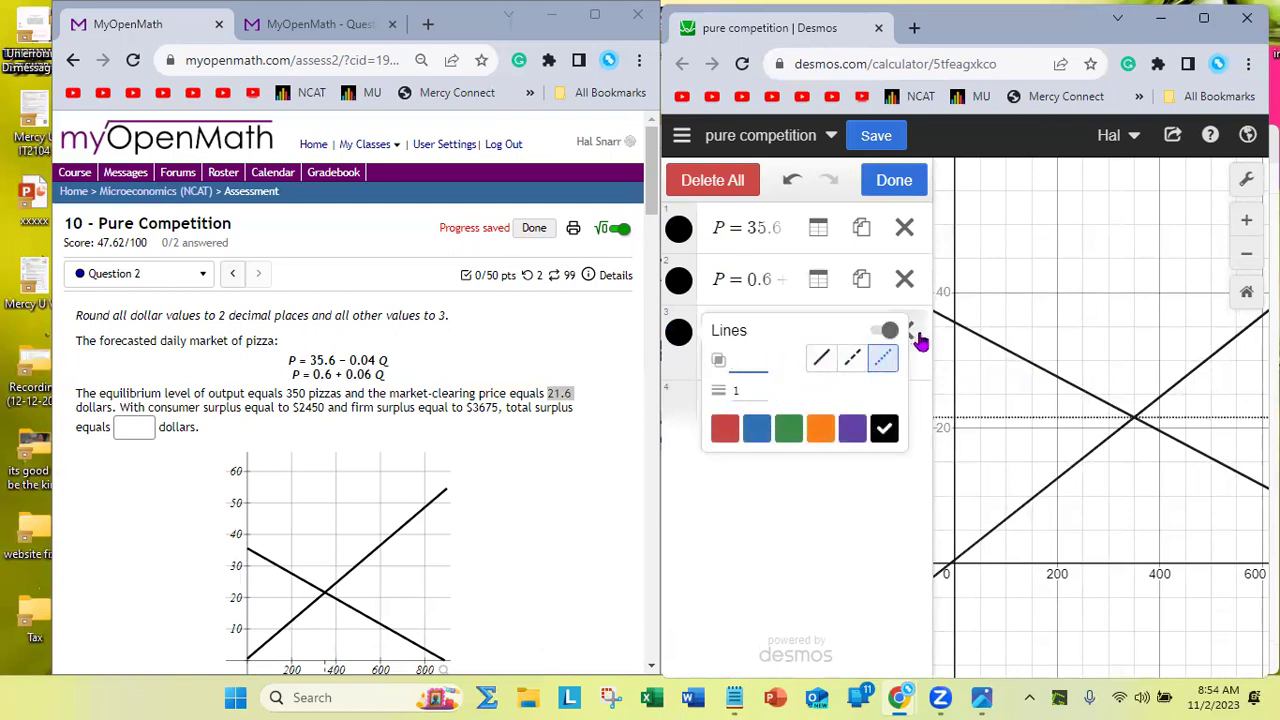
pyautogui.click(895, 190)
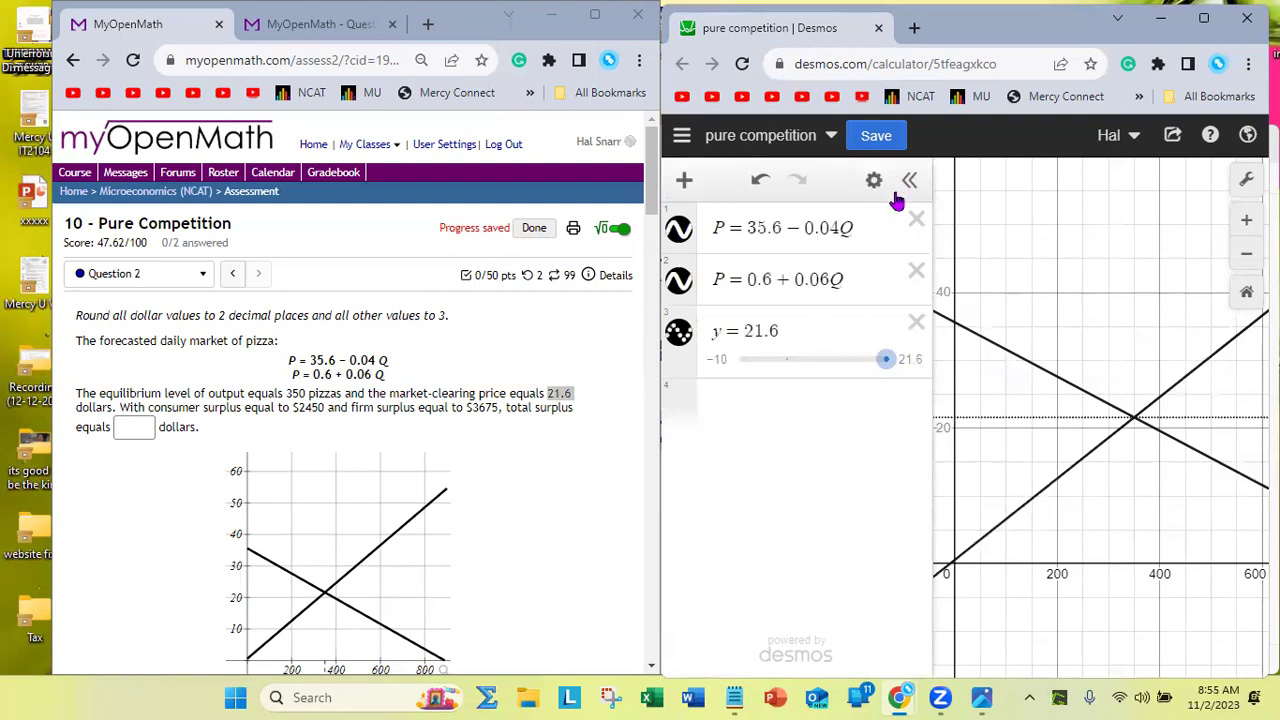
pyautogui.click(1136, 424)
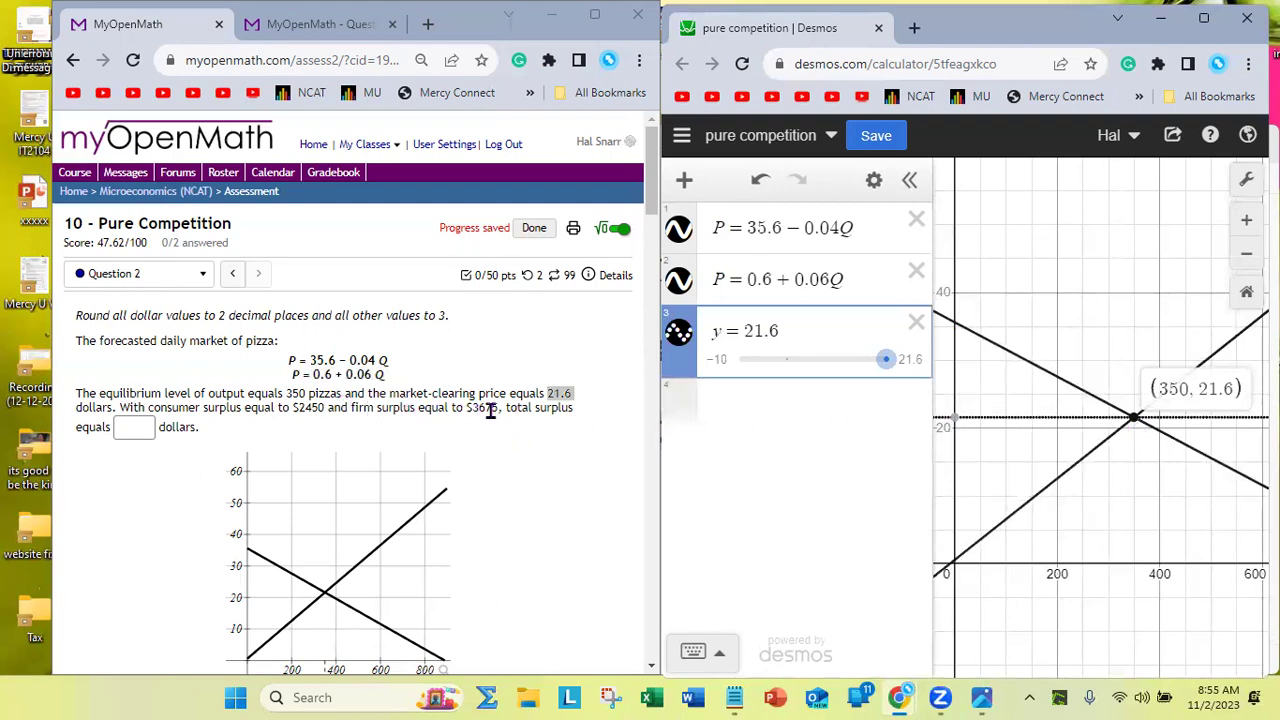
# Calculate total surplus in Desmos by adding the firm and consumer surplus from the question, 3675 + 2450
pyautogui.moveTo(466, 408); pyautogui.dragTo(501, 410)
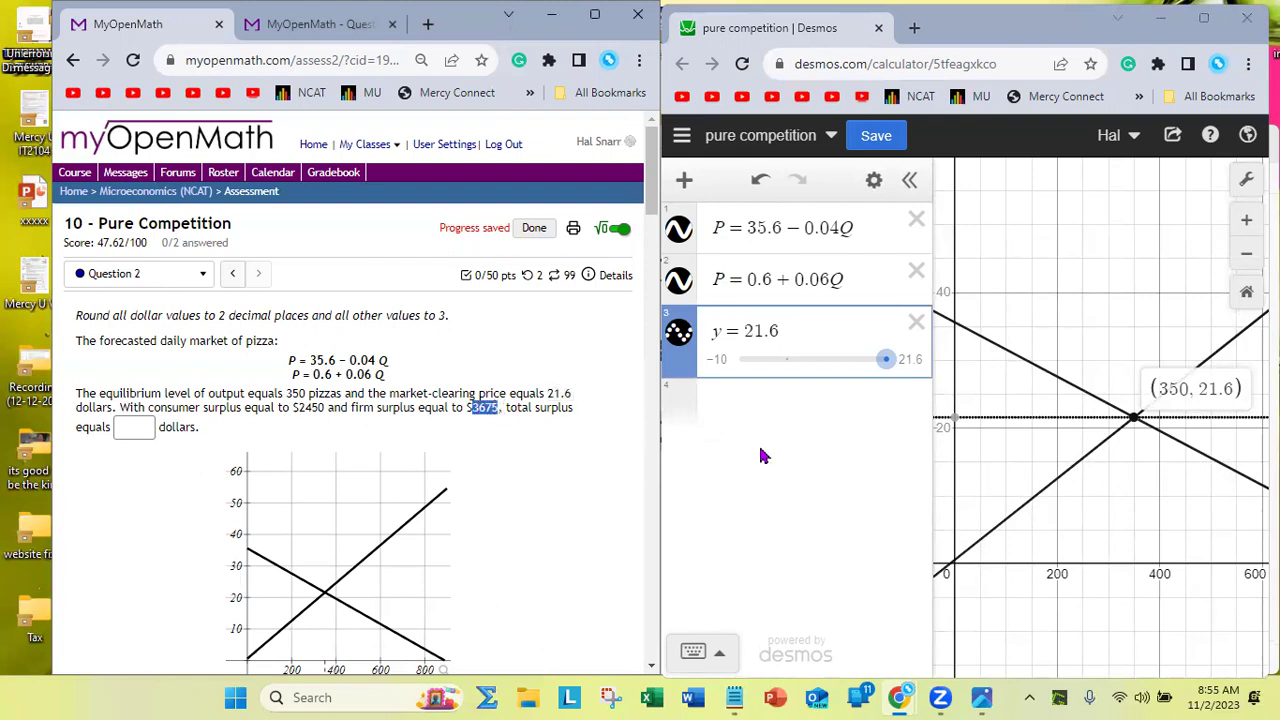
pyautogui.click(728, 405)
pyautogui.write('3675')
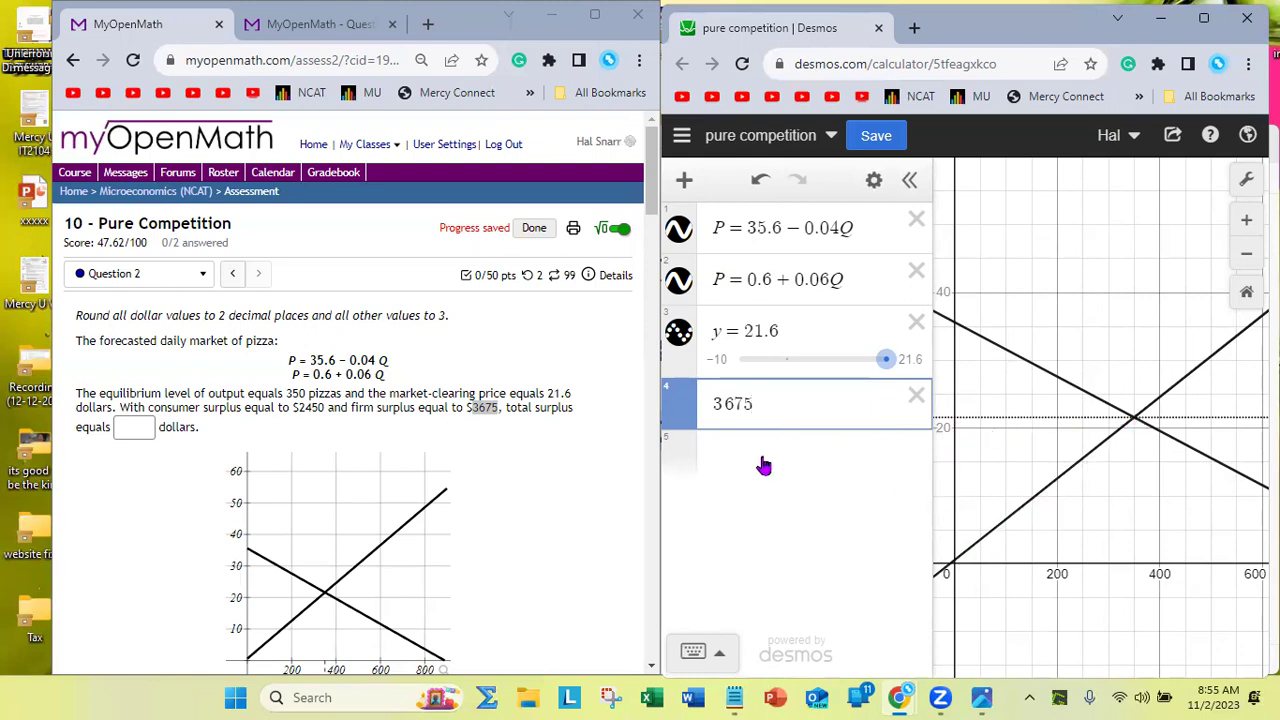
pyautogui.moveTo(297, 408); pyautogui.dragTo(322, 407)
pyautogui.hotkey('ctrl', 'c')
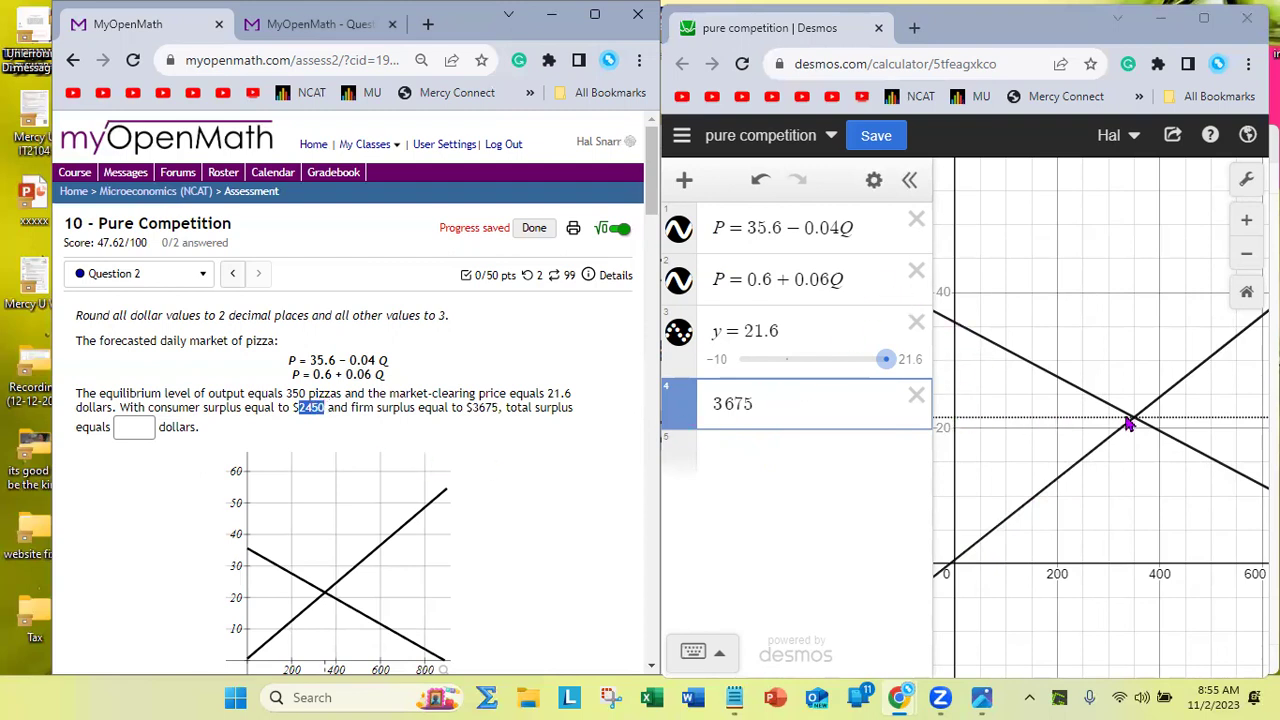
pyautogui.click(800, 414)
pyautogui.write('+')
pyautogui.hotkey('ctrl', 'v')
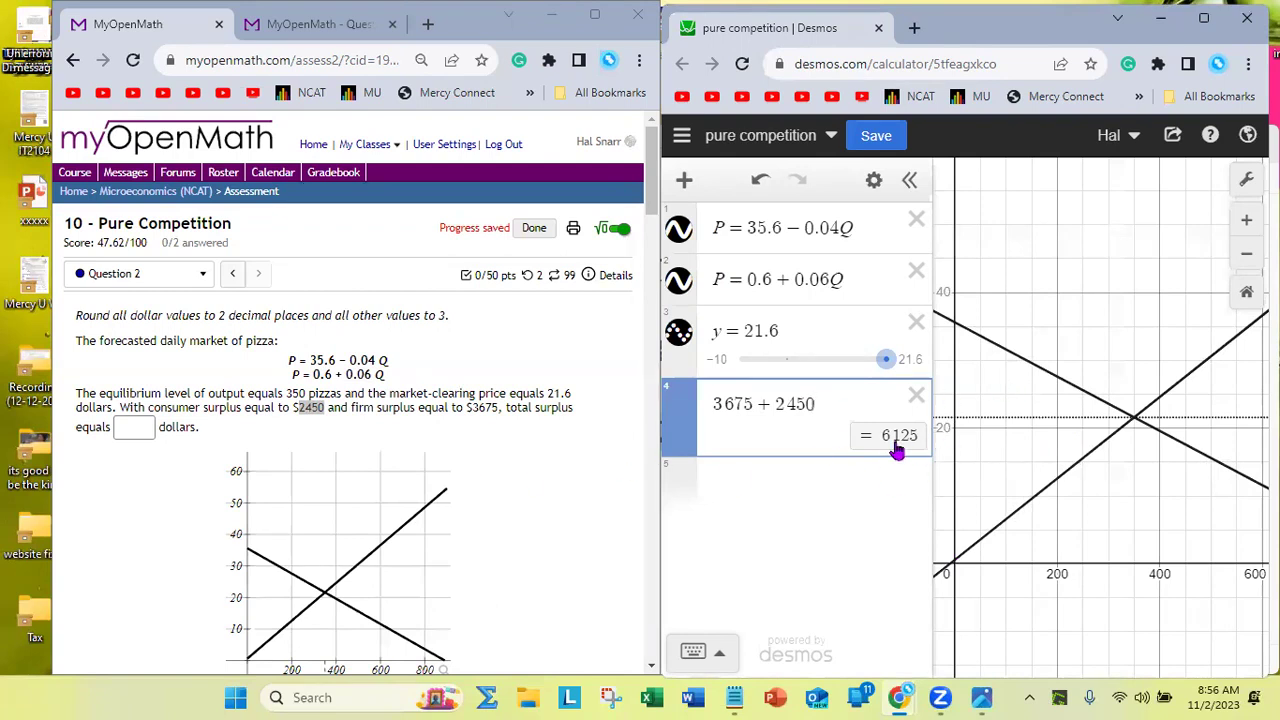
# Answer the total surplus blank in MyOpenMath with 6125 and submit it for grading
pyautogui.click(145, 428)
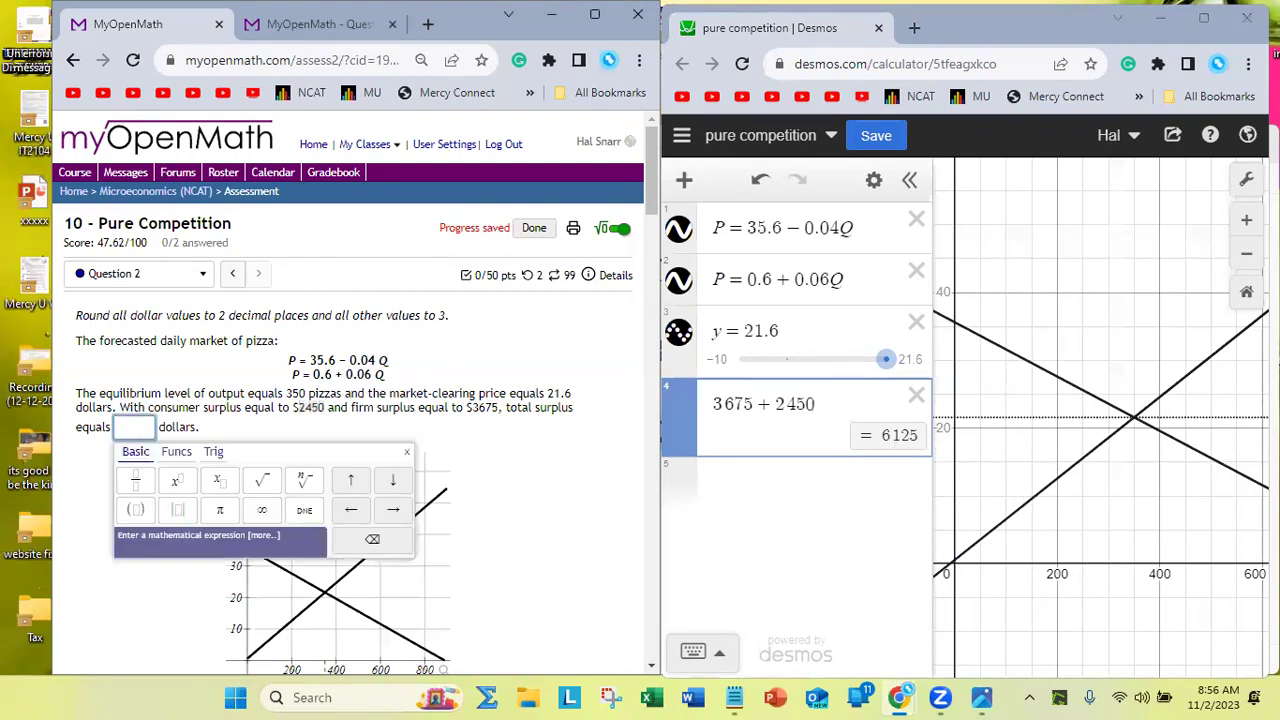
pyautogui.write('6125')
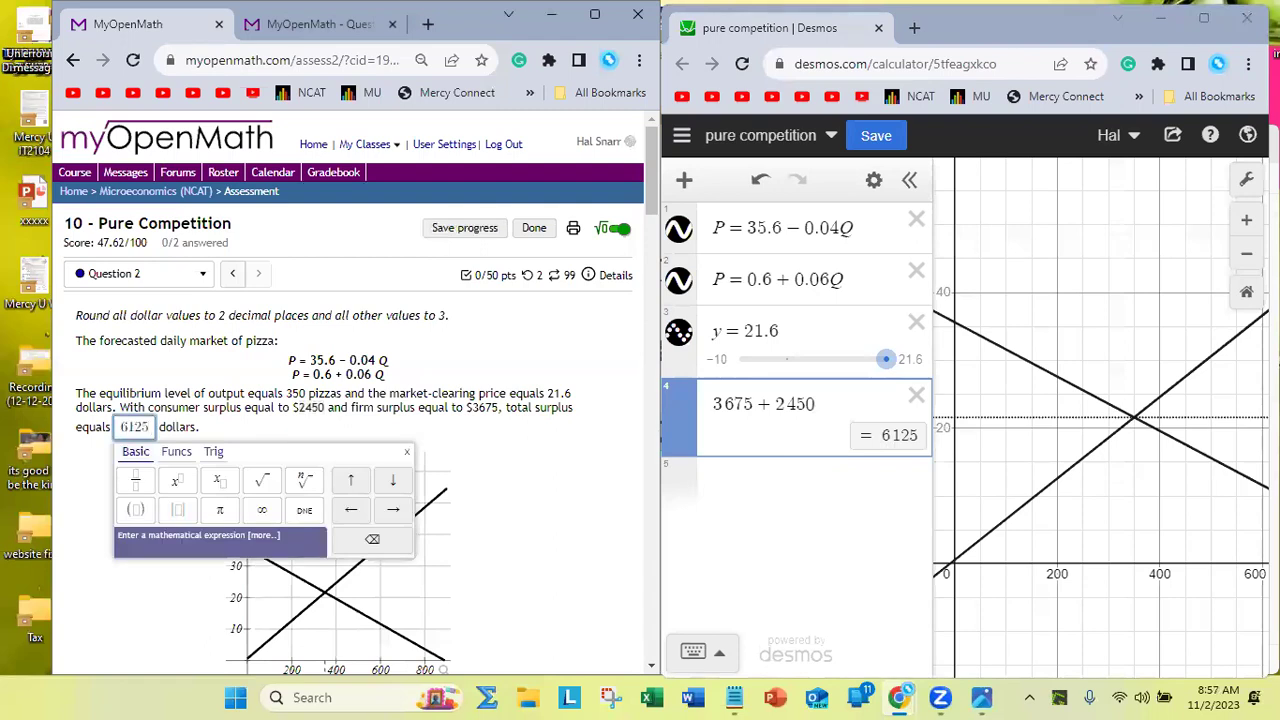
pyautogui.press('Return')
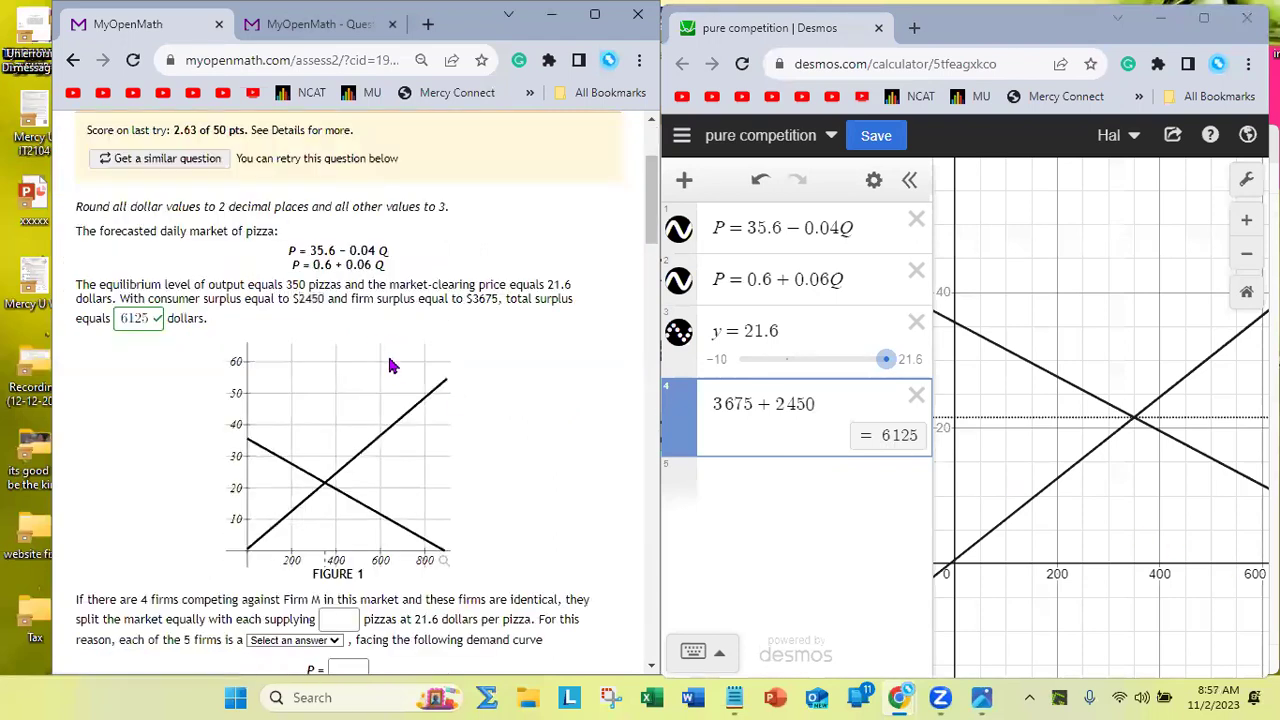
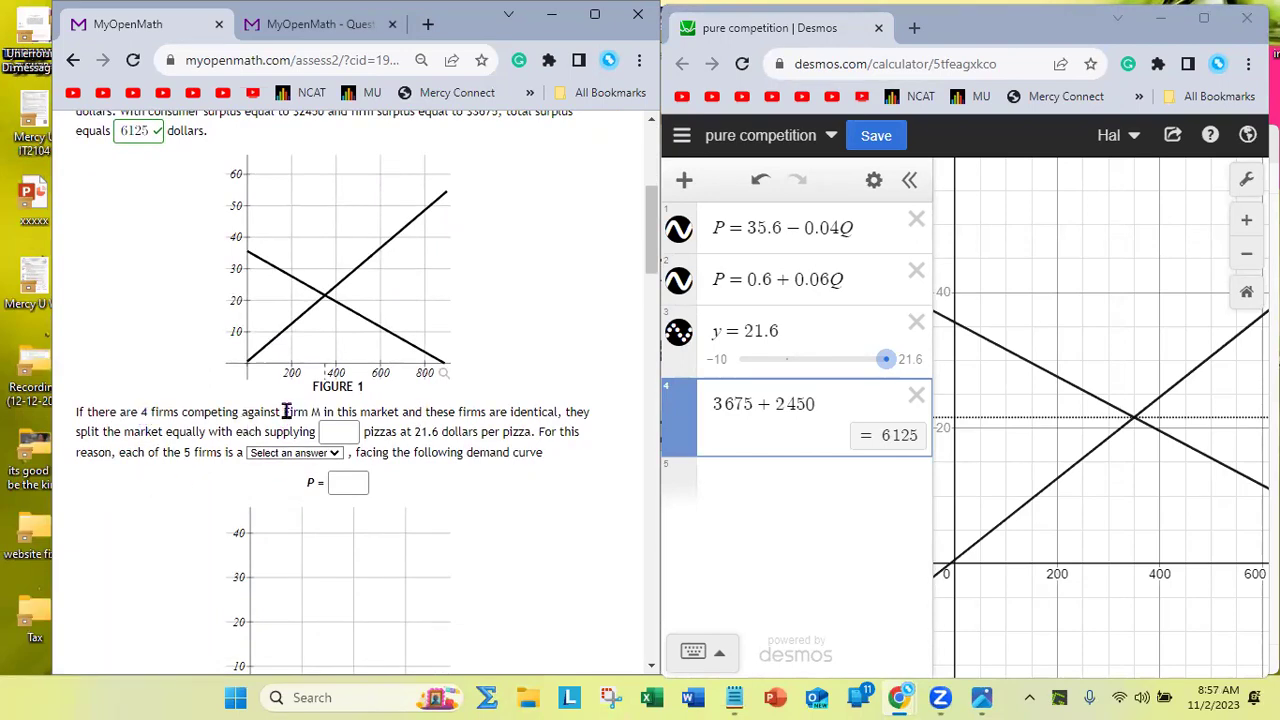
# Calculate each firm's share of the equilibrium output in Desmos as 350/5
pyautogui.moveTo(284, 411); pyautogui.dragTo(318, 411)
pyautogui.click(1133, 425)
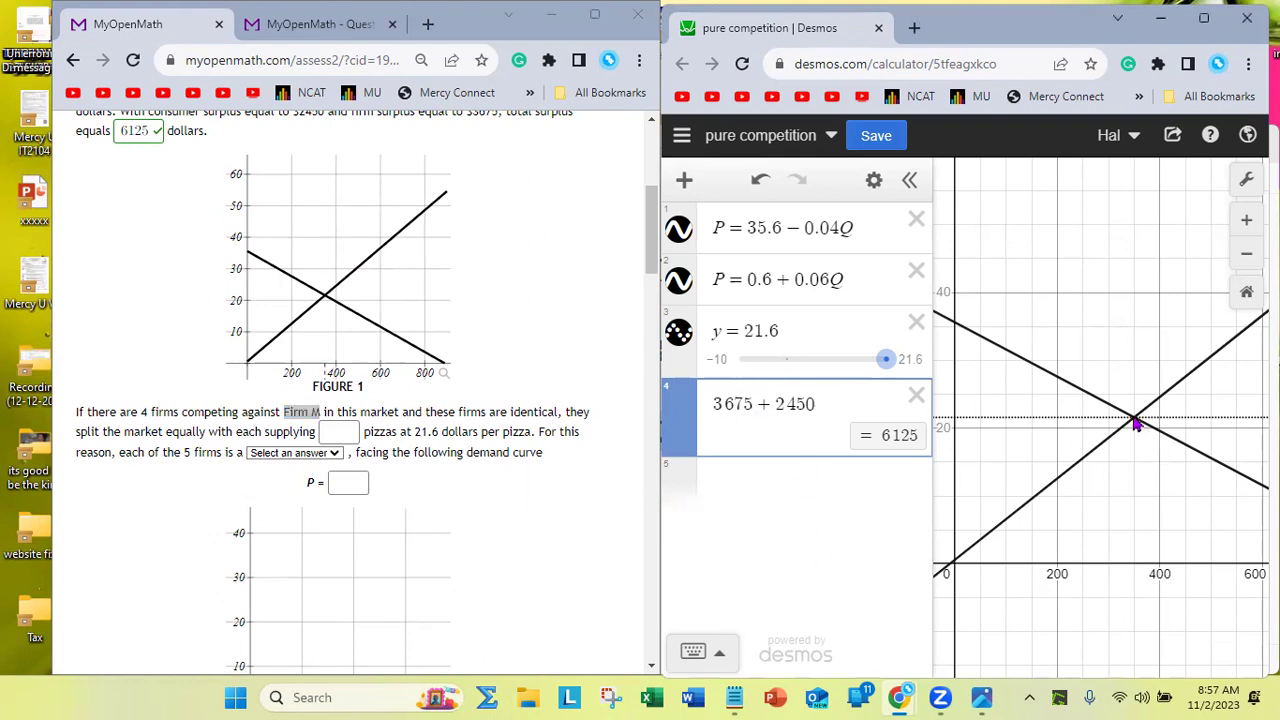
pyautogui.scroll(3, 472, 493)
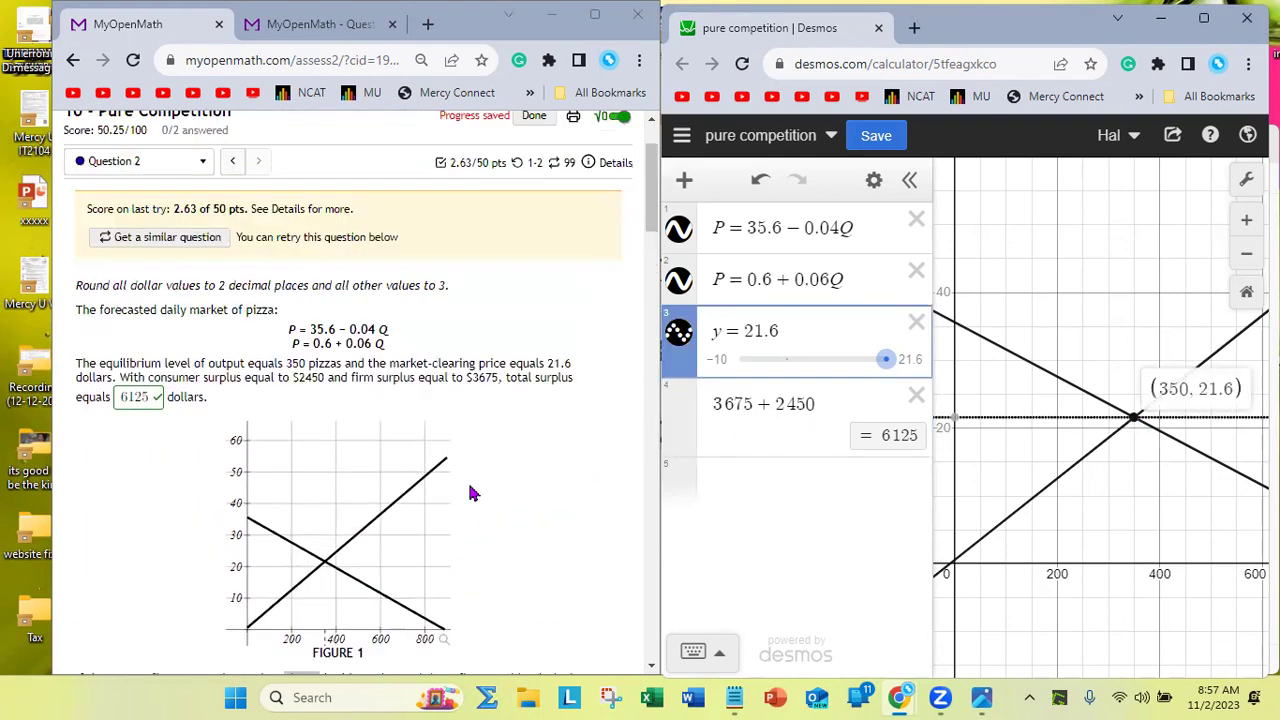
pyautogui.click(723, 480)
pyautogui.write('350/')
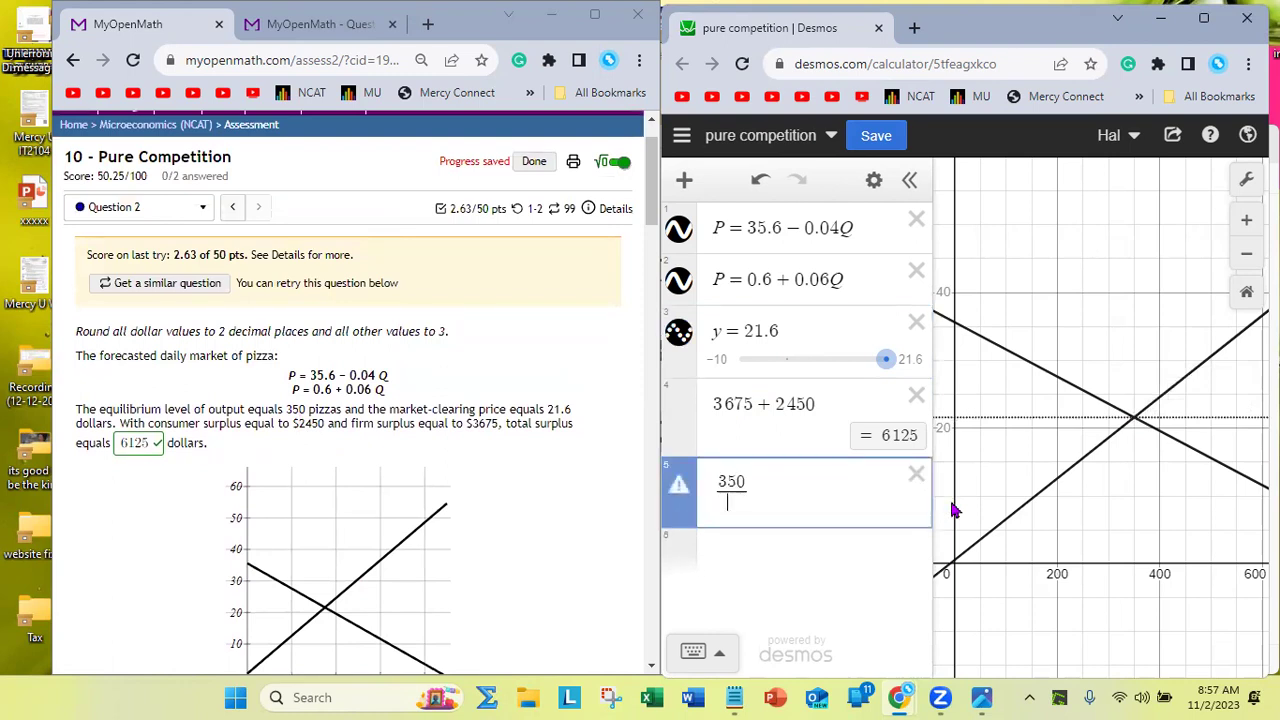
pyautogui.write('5')
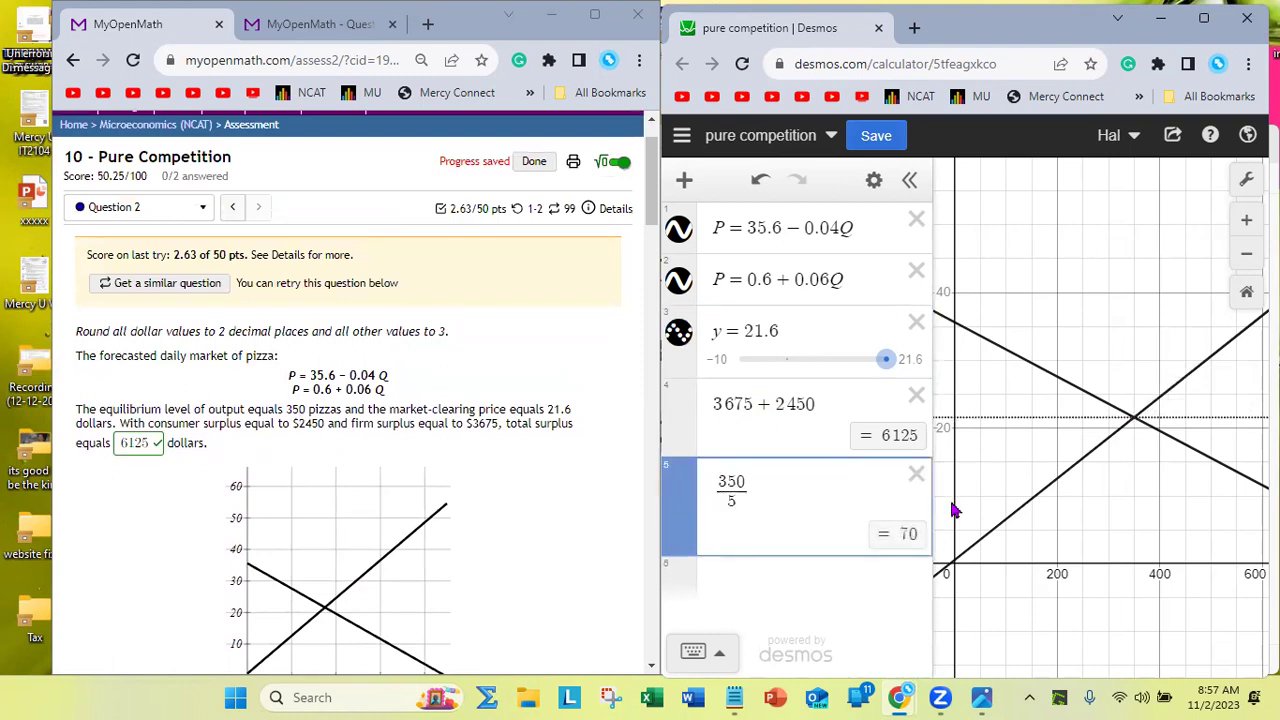
# Answer the blank for pizzas supplied by each firm in MyOpenMath with 70 and submit it
pyautogui.scroll(-3, 347, 455)
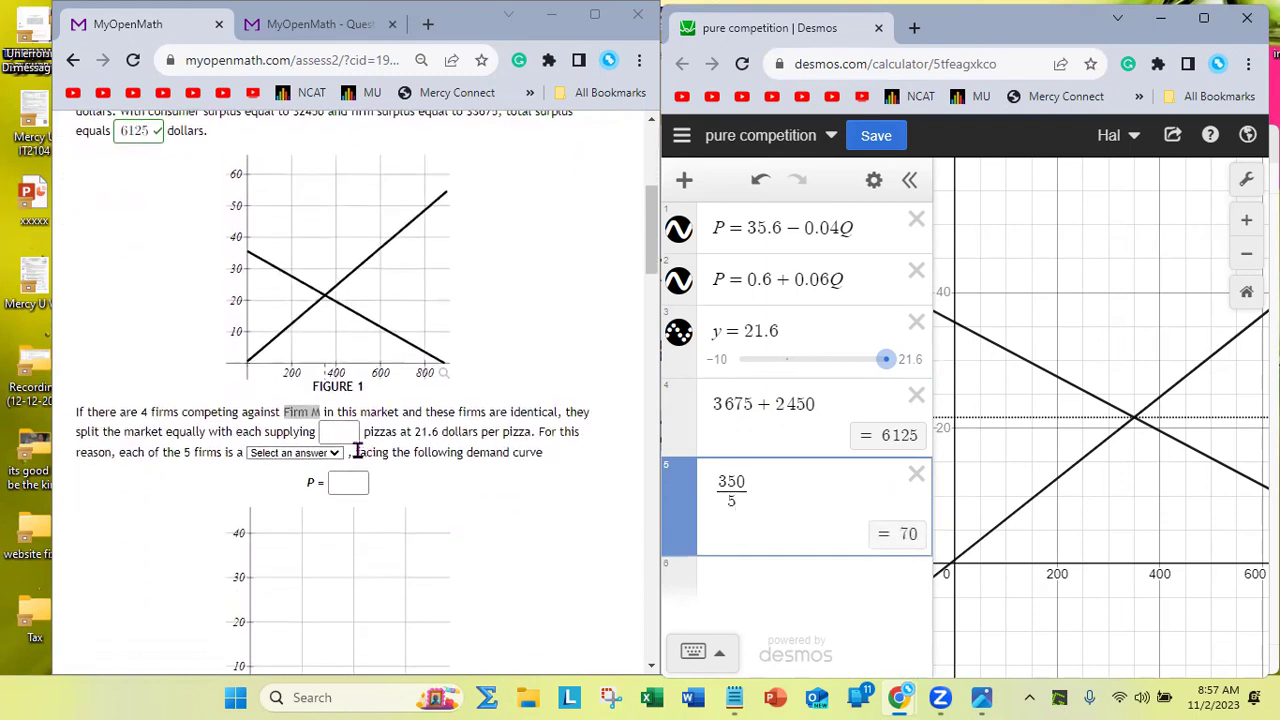
pyautogui.click(350, 432)
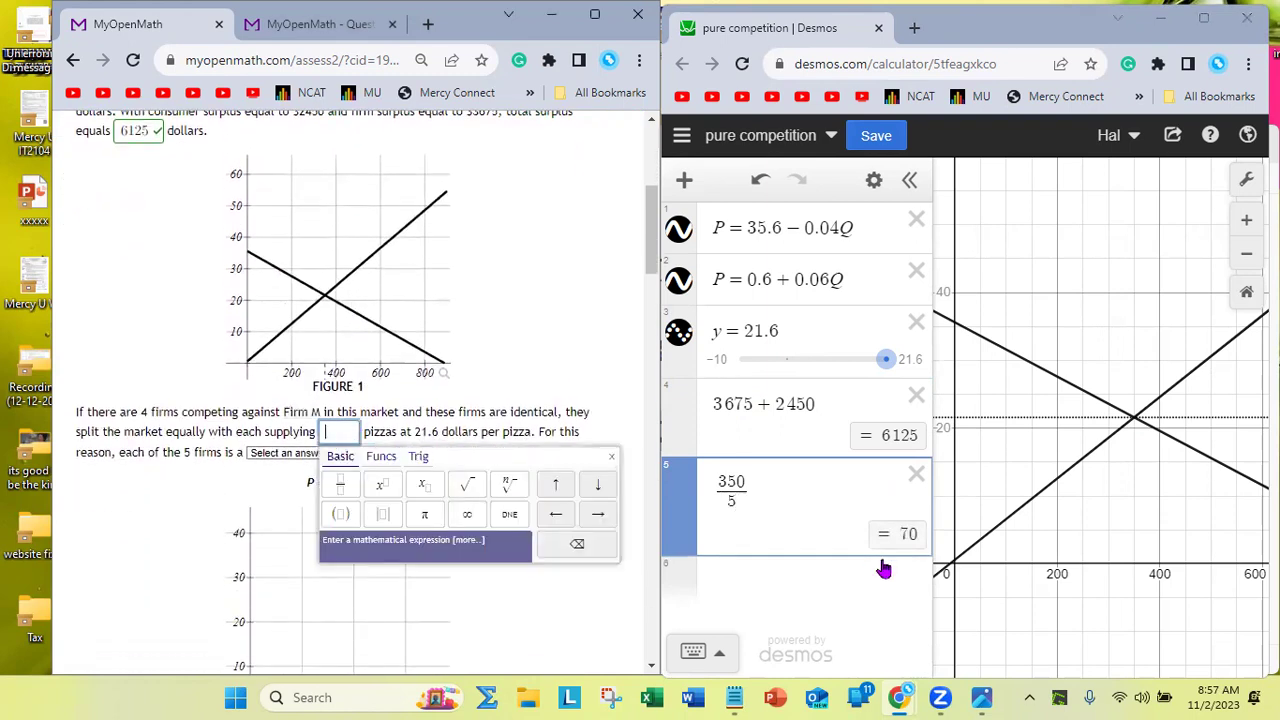
pyautogui.write('70')
pyautogui.click(445, 431)
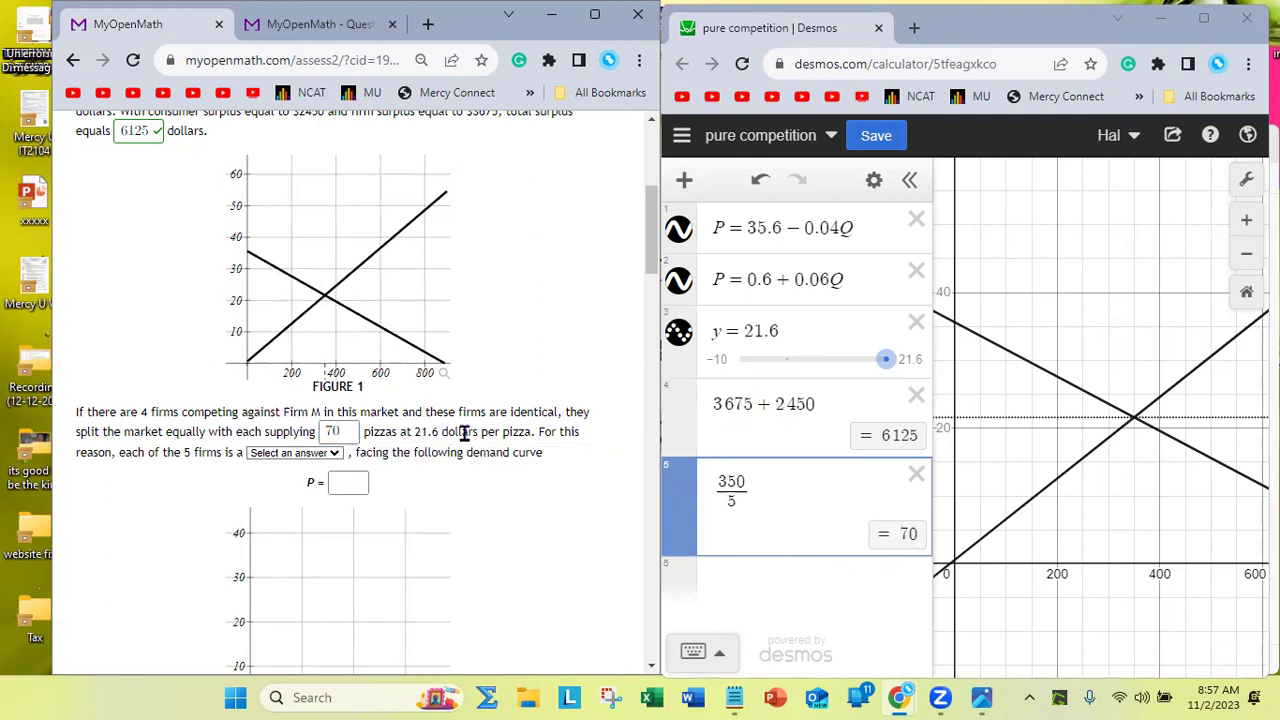
pyautogui.click(330, 436)
pyautogui.click(700, 503)
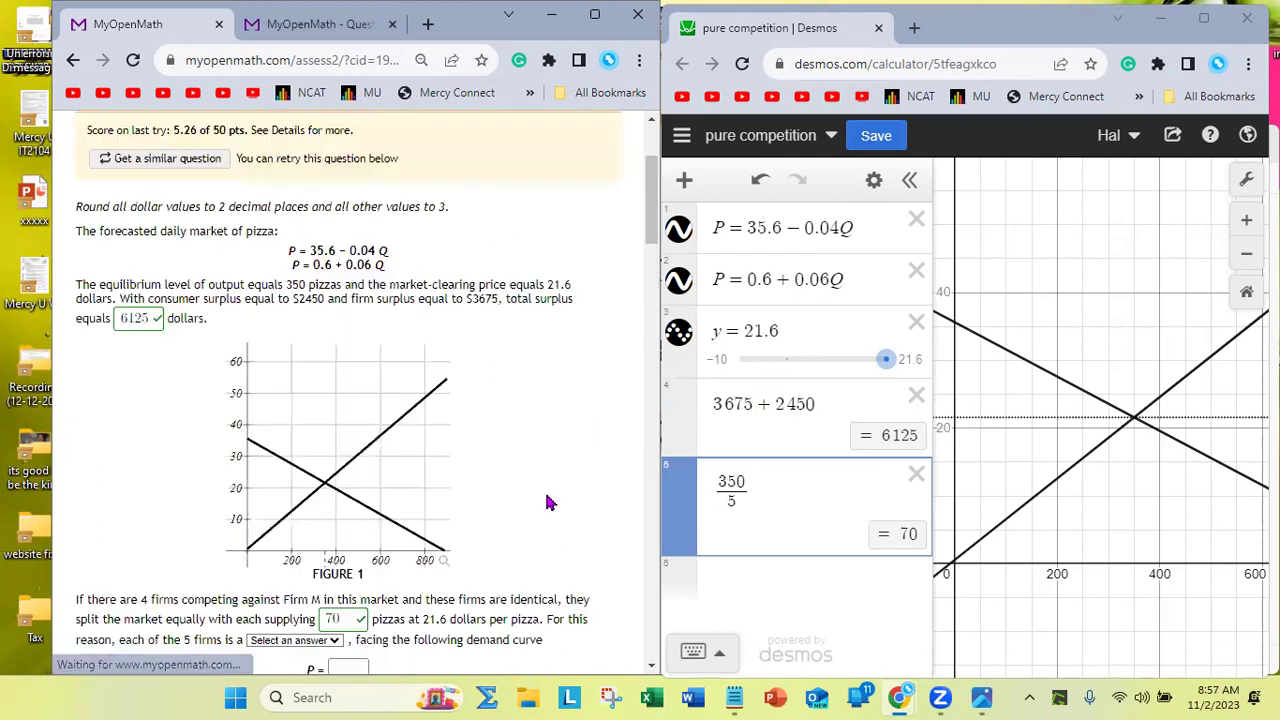
# Choose price taker as each firm's type, enter 21.60 as its demand curve P, and submit the answers
pyautogui.scroll(-3, 497, 494)
pyautogui.scroll(1, 500, 500)
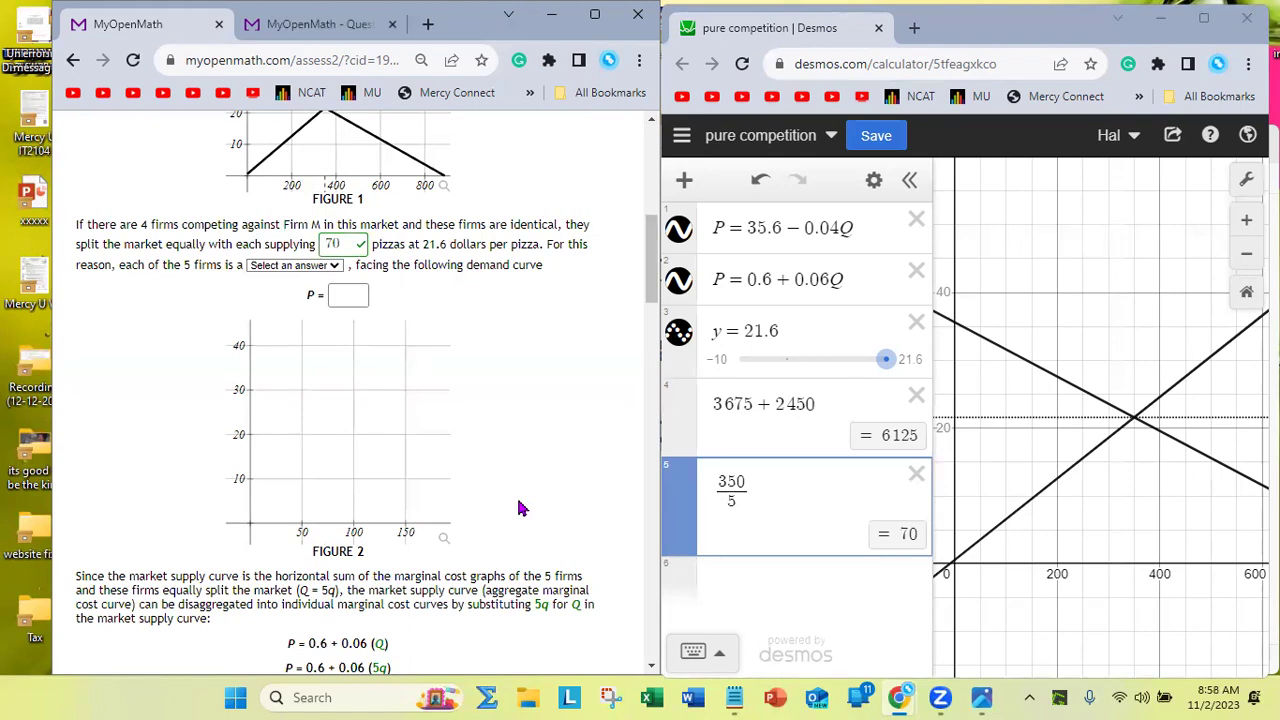
pyautogui.click(285, 268)
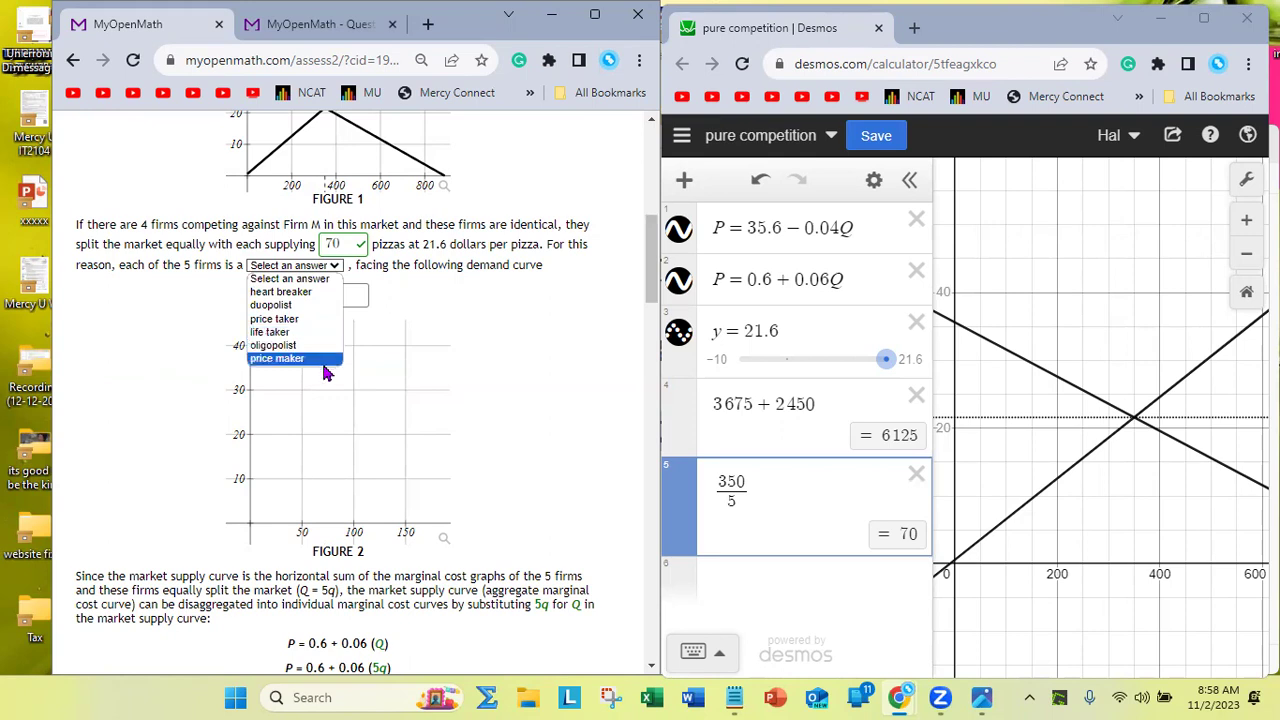
pyautogui.click(309, 320)
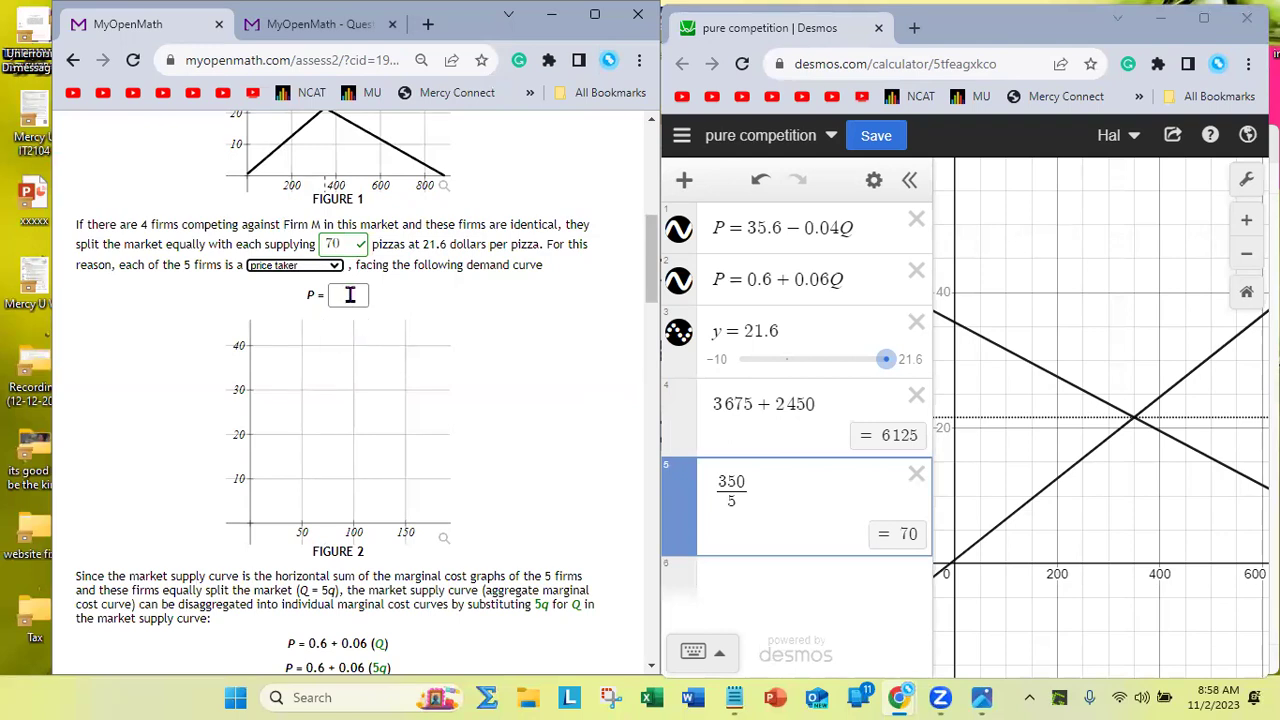
pyautogui.click(350, 294)
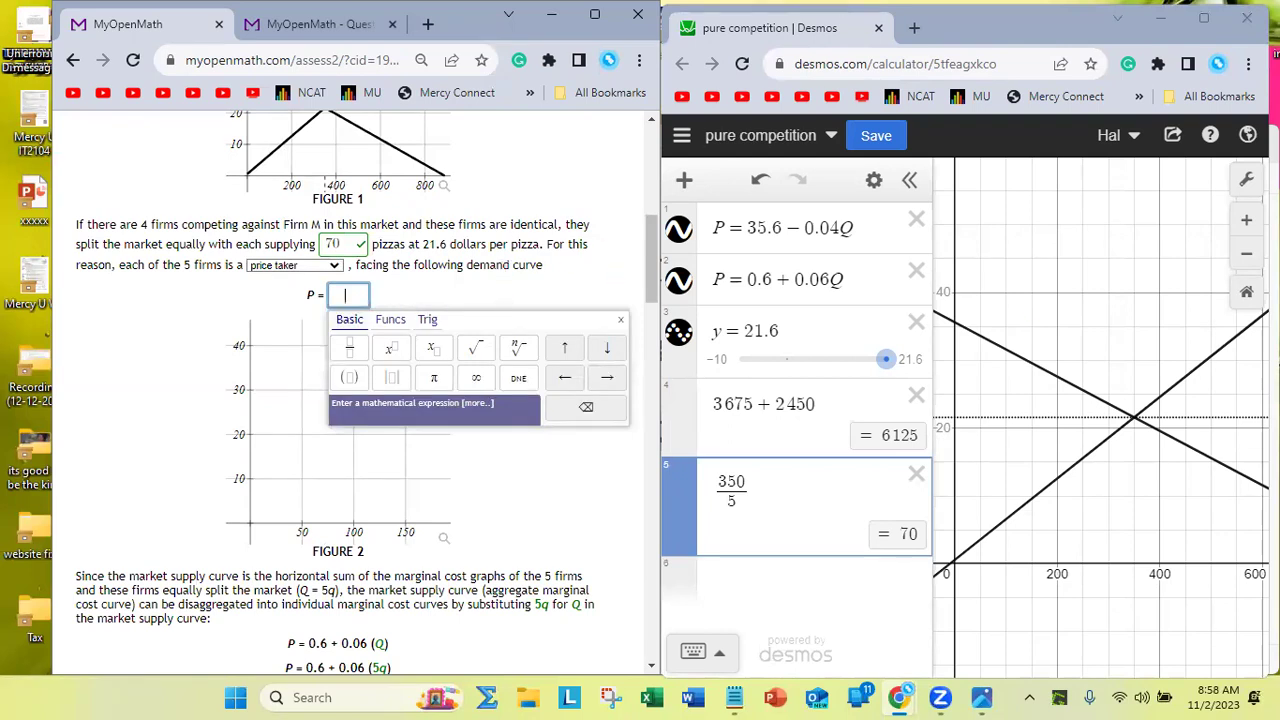
pyautogui.write('21.60')
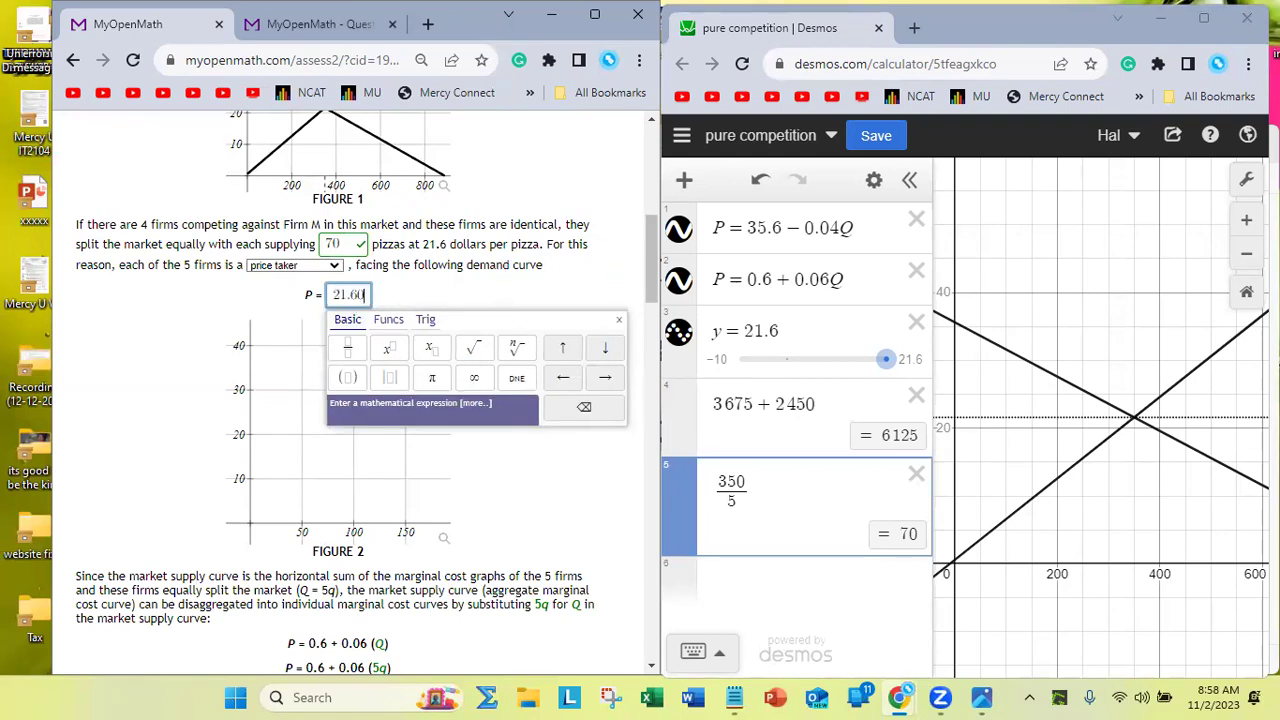
pyautogui.press('Return')
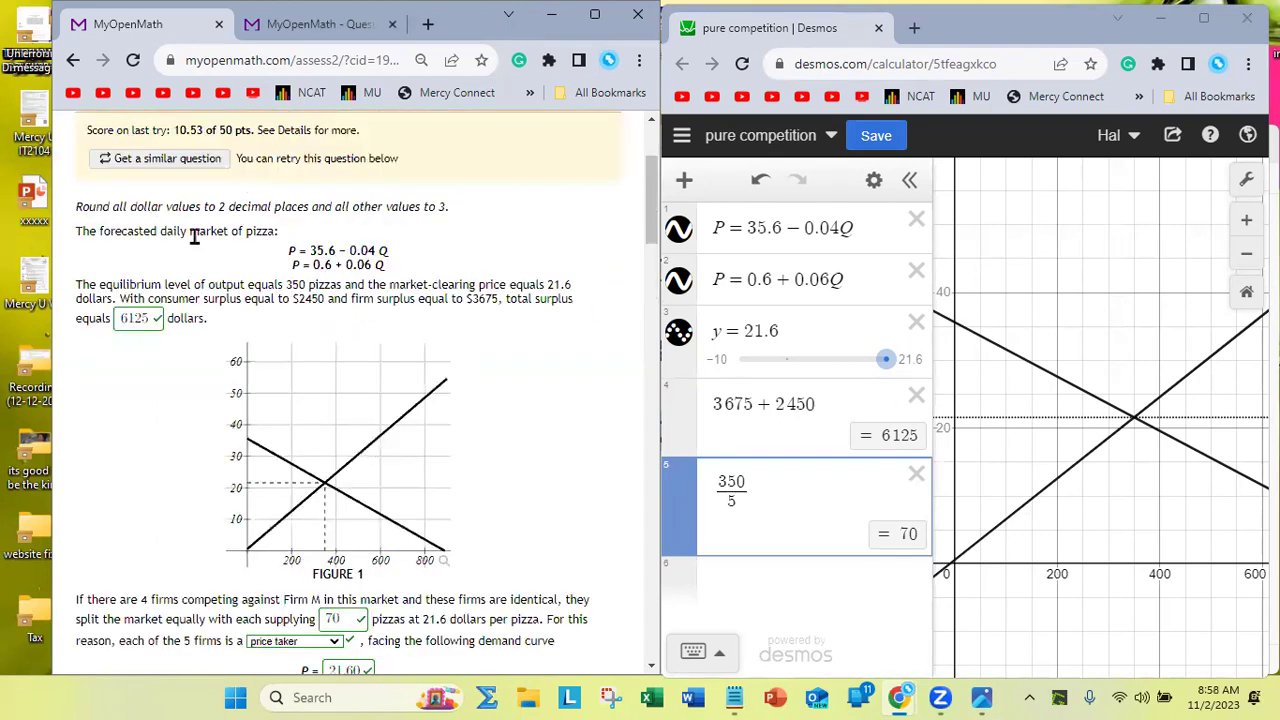
# Examine the updated Figures 1 and 2 and the explanation of splitting market supply into individual marginal cost curves with Q = 5q
pyautogui.scroll(-1, 242, 295)
pyautogui.scroll(-1, 245, 300)
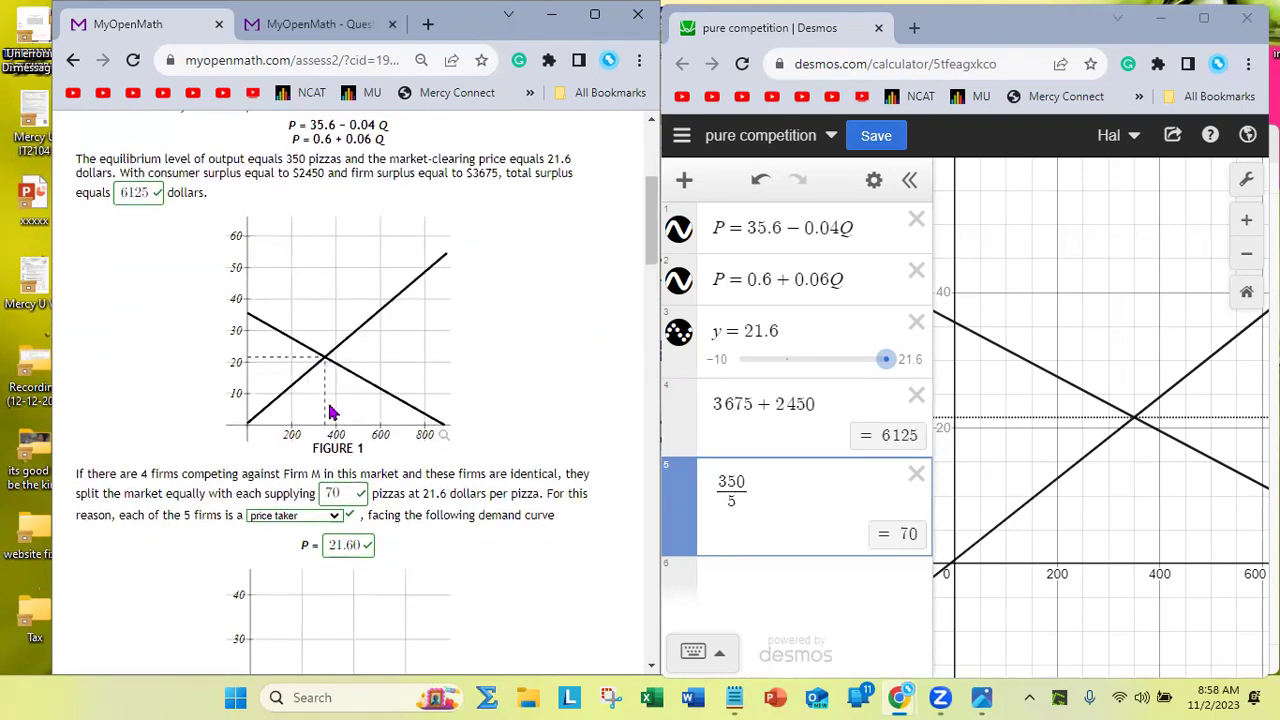
pyautogui.scroll(-2, 331, 409)
pyautogui.scroll(-1, 333, 412)
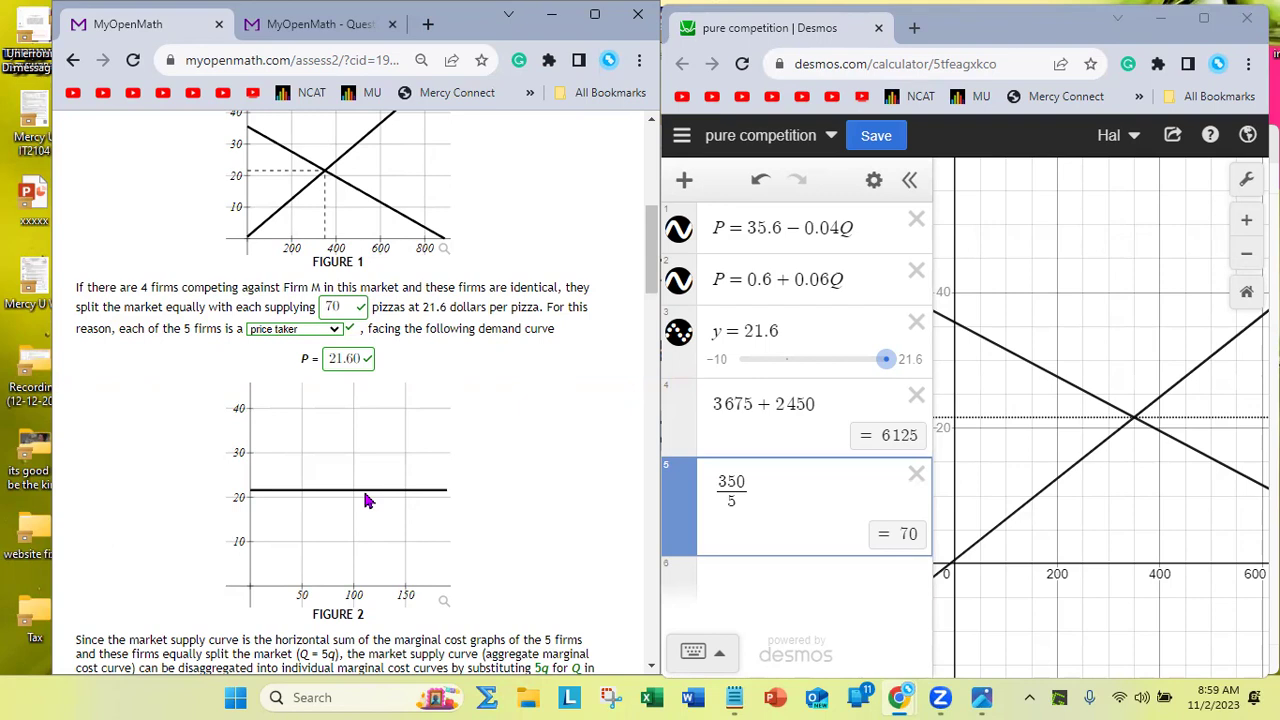
pyautogui.scroll(-2, 368, 500)
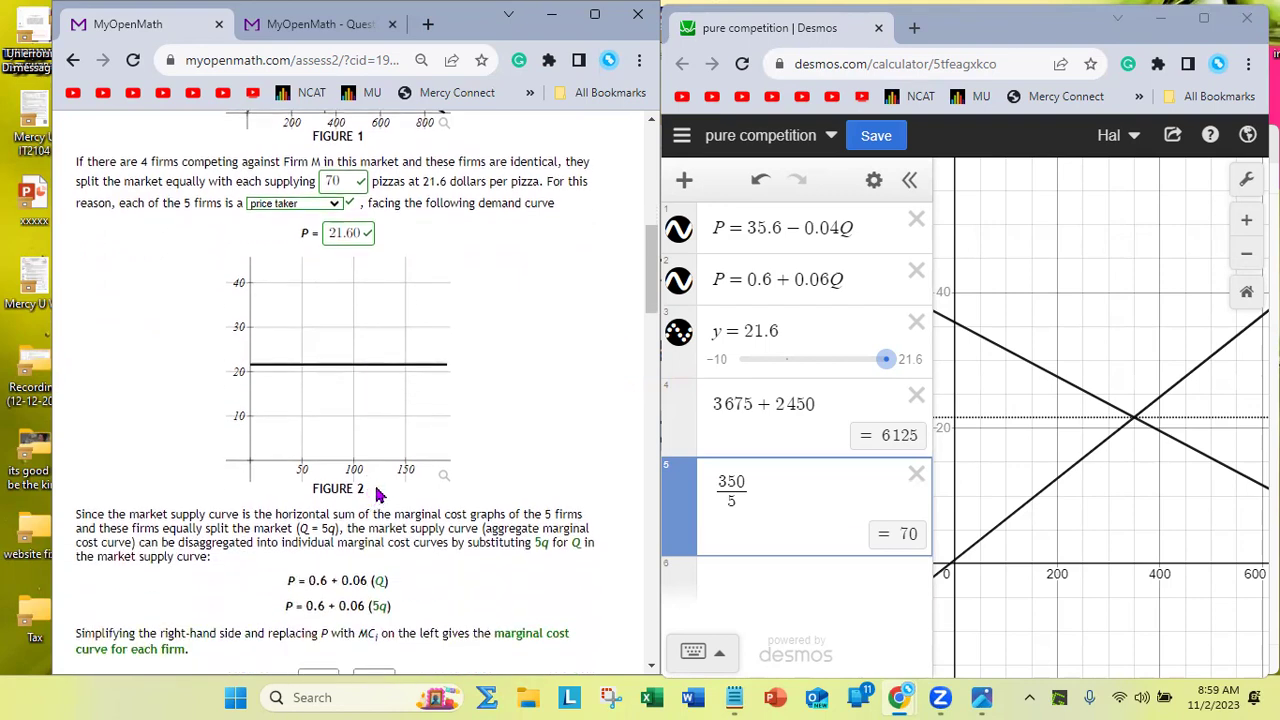
pyautogui.scroll(-2, 408, 472)
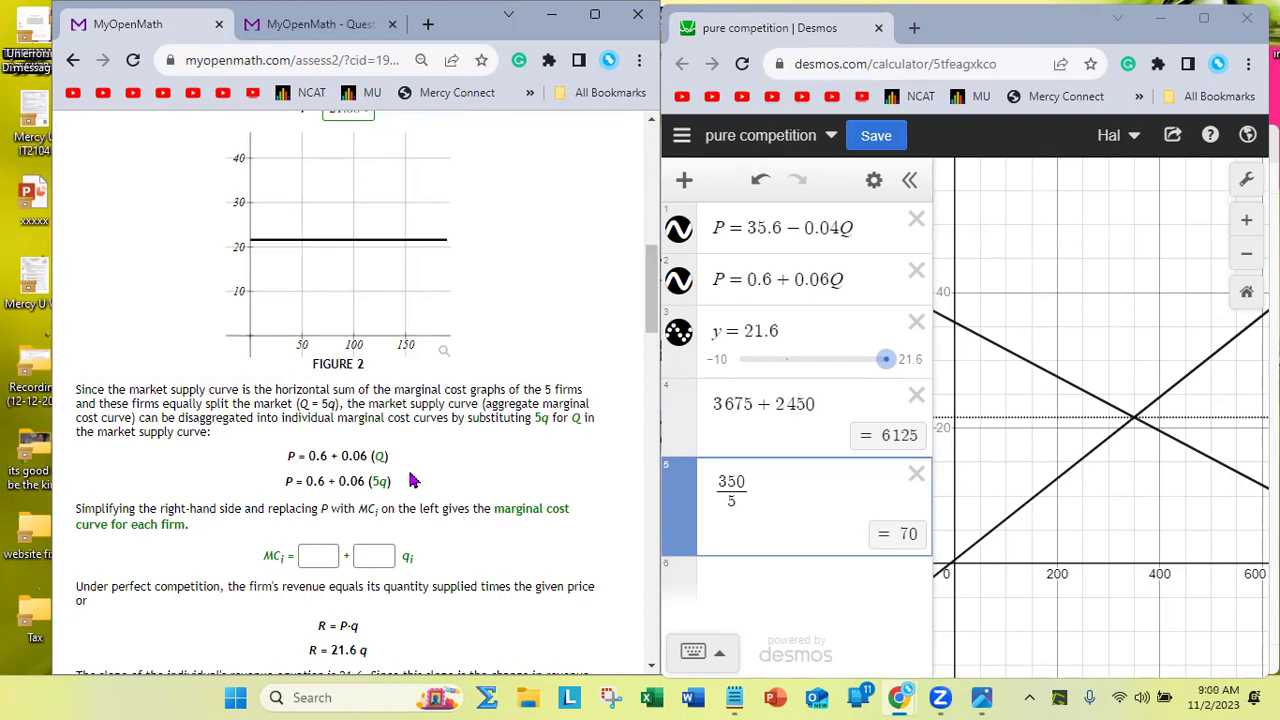
pyautogui.doubleClick(330, 404)
pyautogui.click(331, 406)
pyautogui.doubleClick(331, 405)
pyautogui.scroll(3, 427, 360)
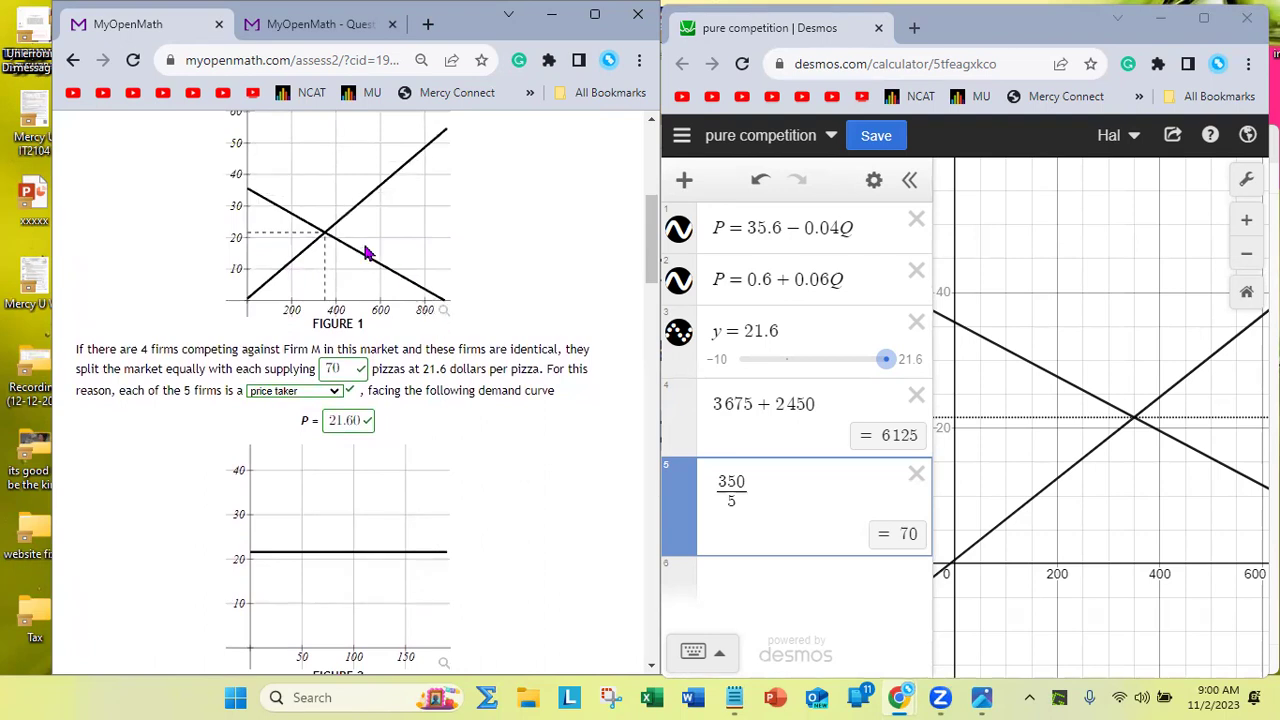
pyautogui.scroll(-2, 340, 300)
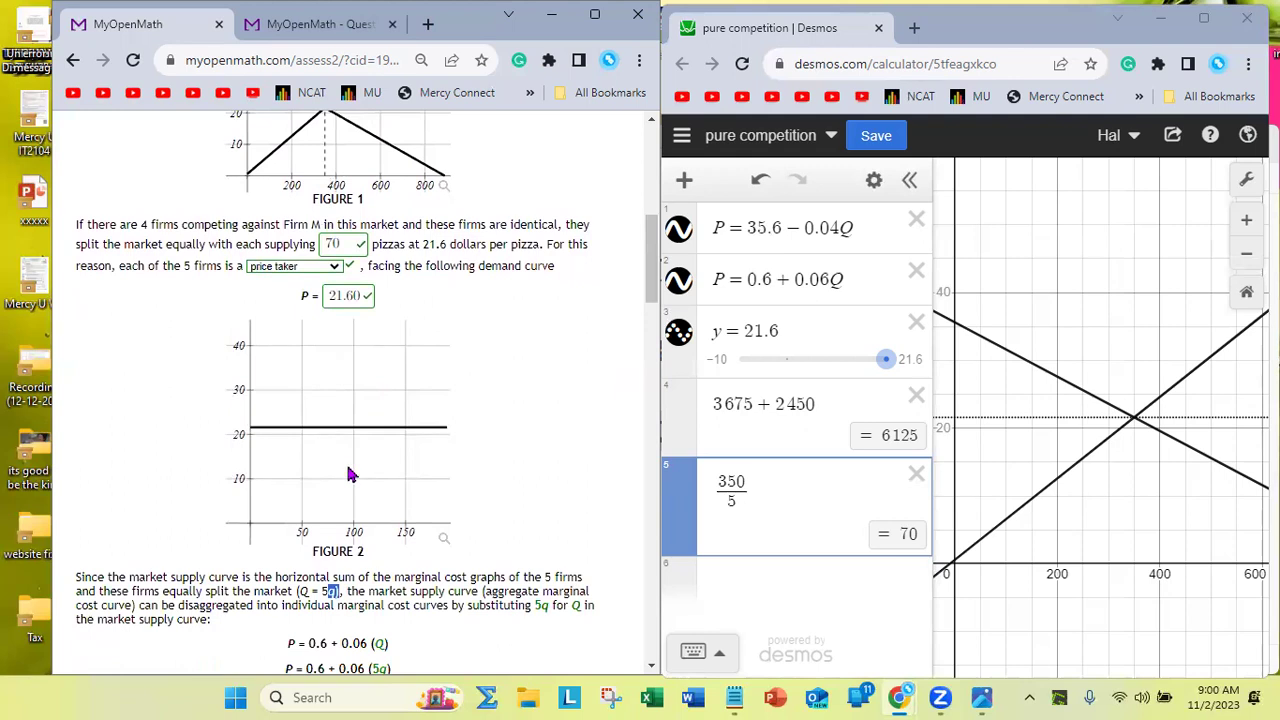
pyautogui.scroll(-1, 350, 474)
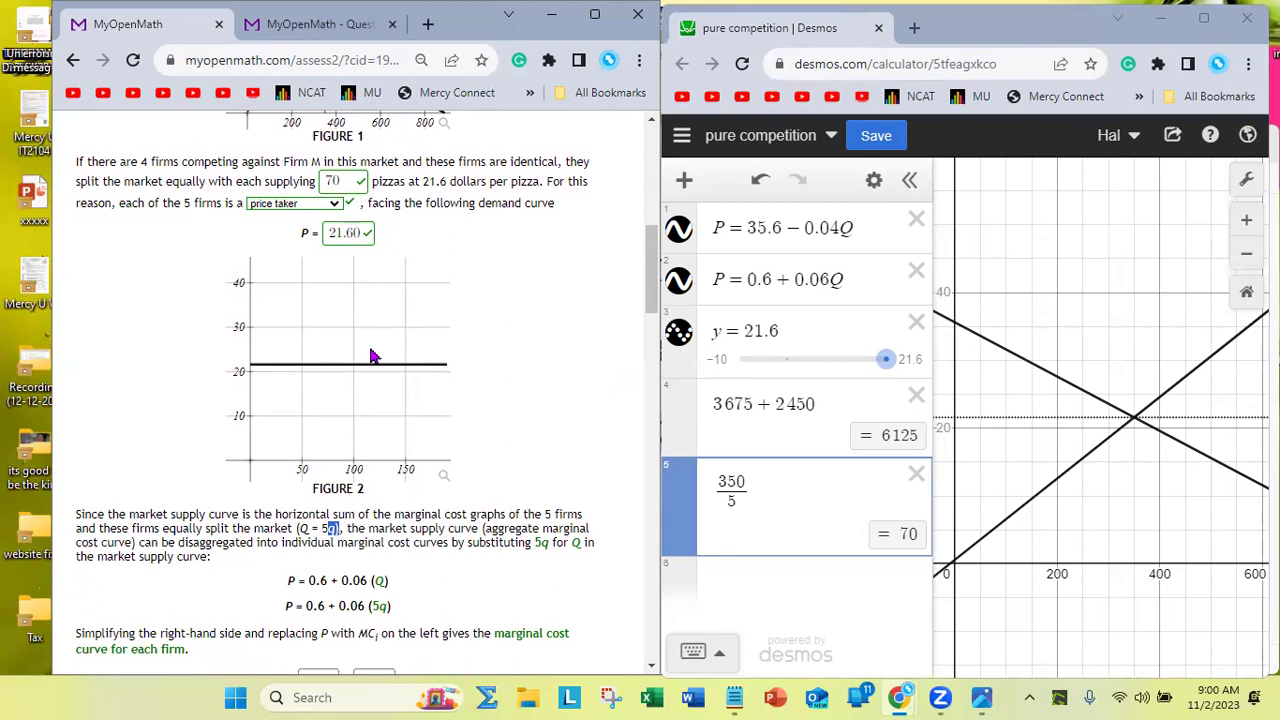
pyautogui.scroll(-1, 372, 356)
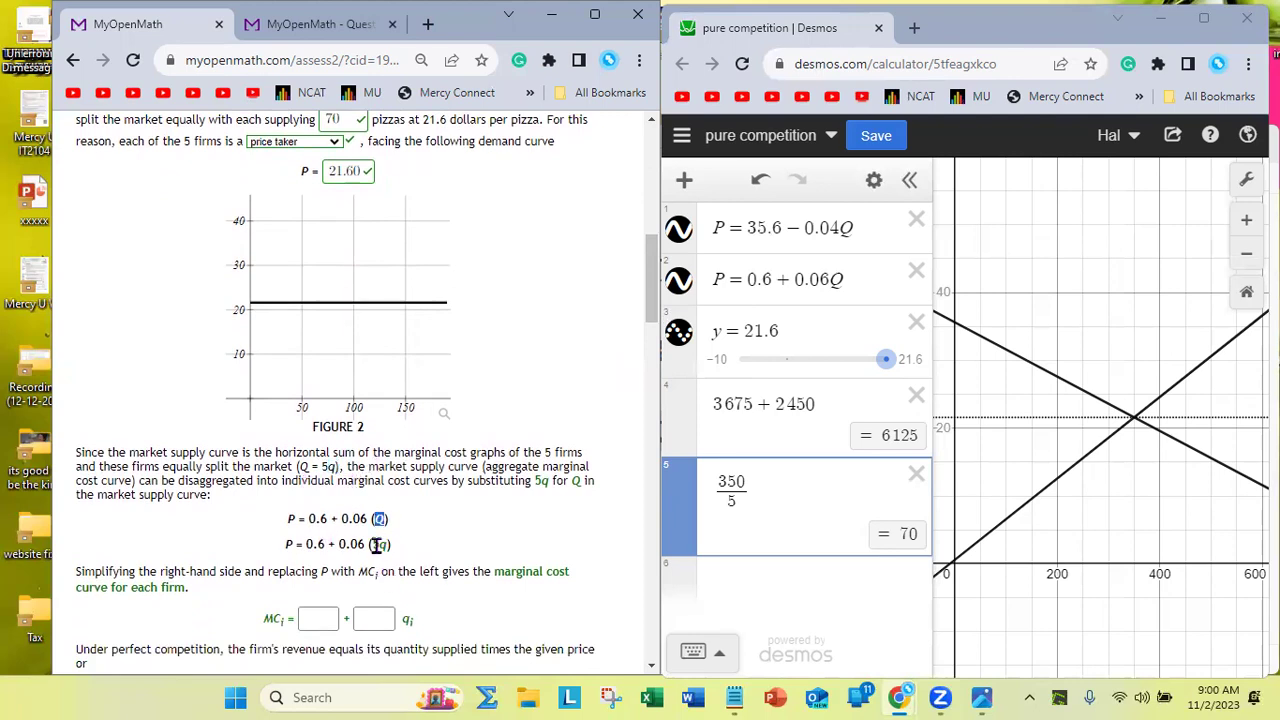
# Enter 0.6 as the constant term of each firm's marginal cost curve, based on the supply equation with 5q substituted for Q
pyautogui.moveTo(390, 518); pyautogui.dragTo(281, 518)
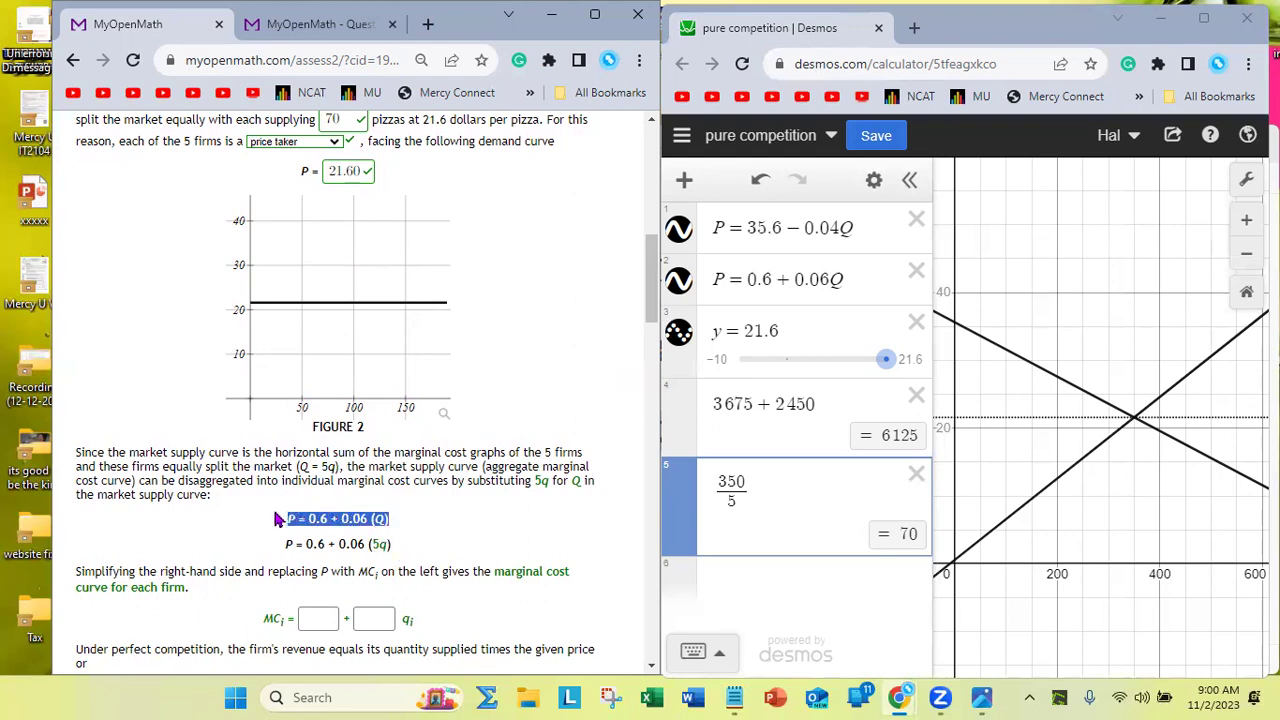
pyautogui.scroll(-1, 400, 518)
pyautogui.moveTo(392, 481); pyautogui.dragTo(268, 481)
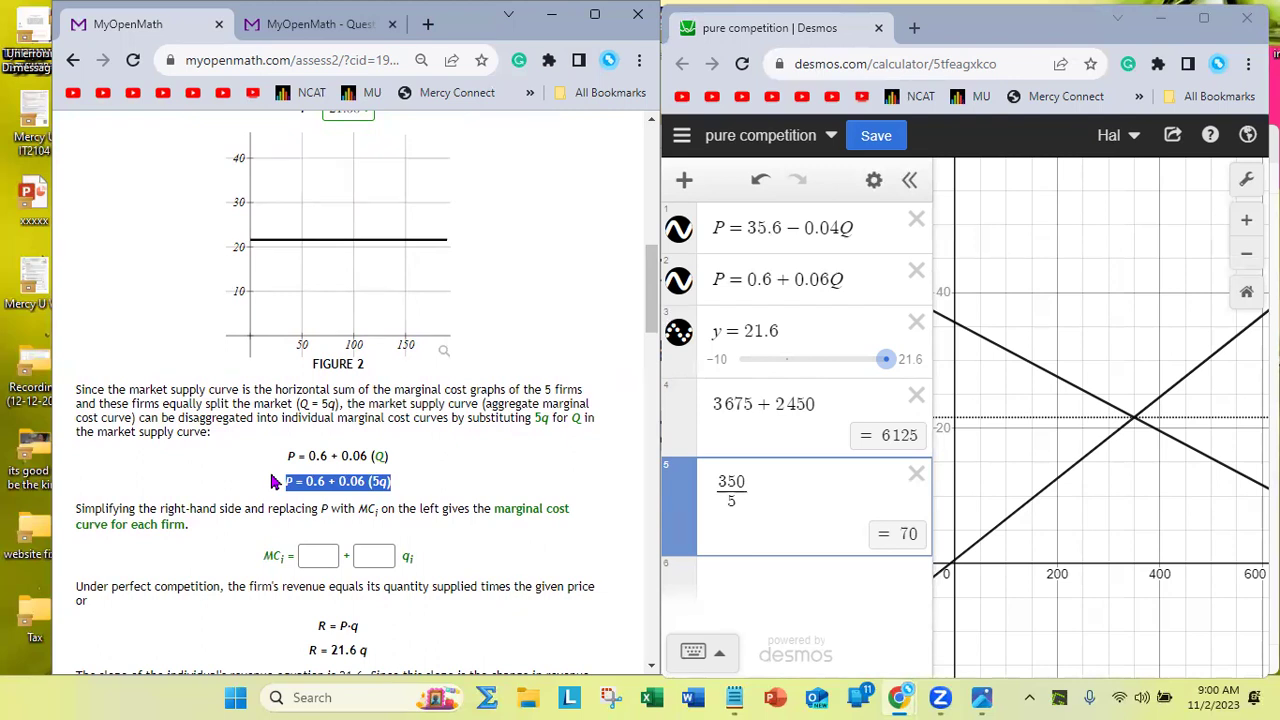
pyautogui.click(318, 553)
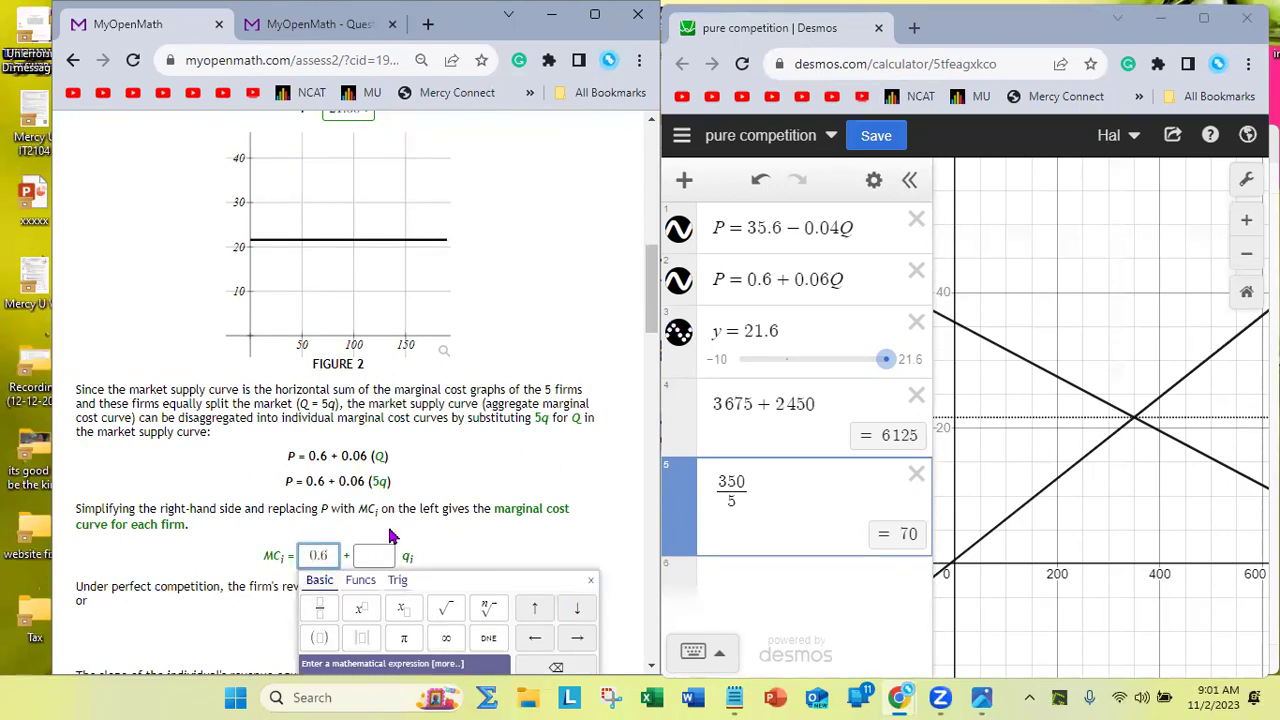
pyautogui.doubleClick(290, 483)
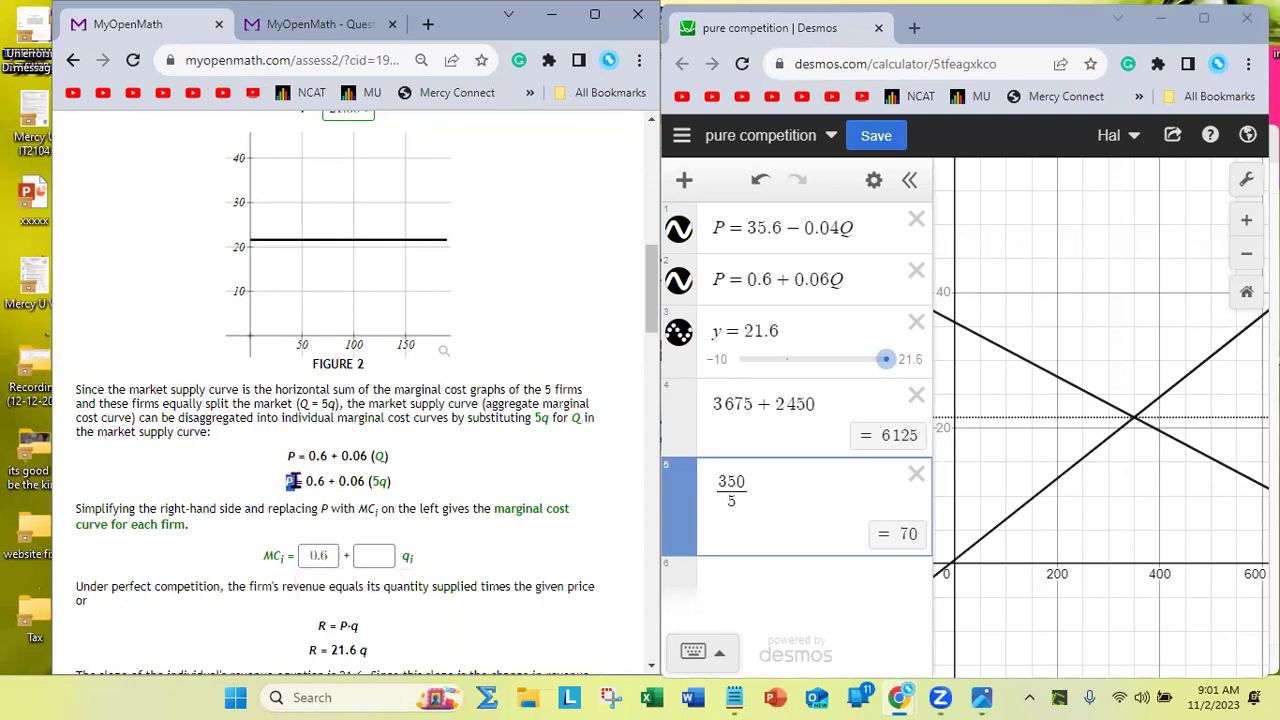
pyautogui.moveTo(265, 557); pyautogui.dragTo(291, 560)
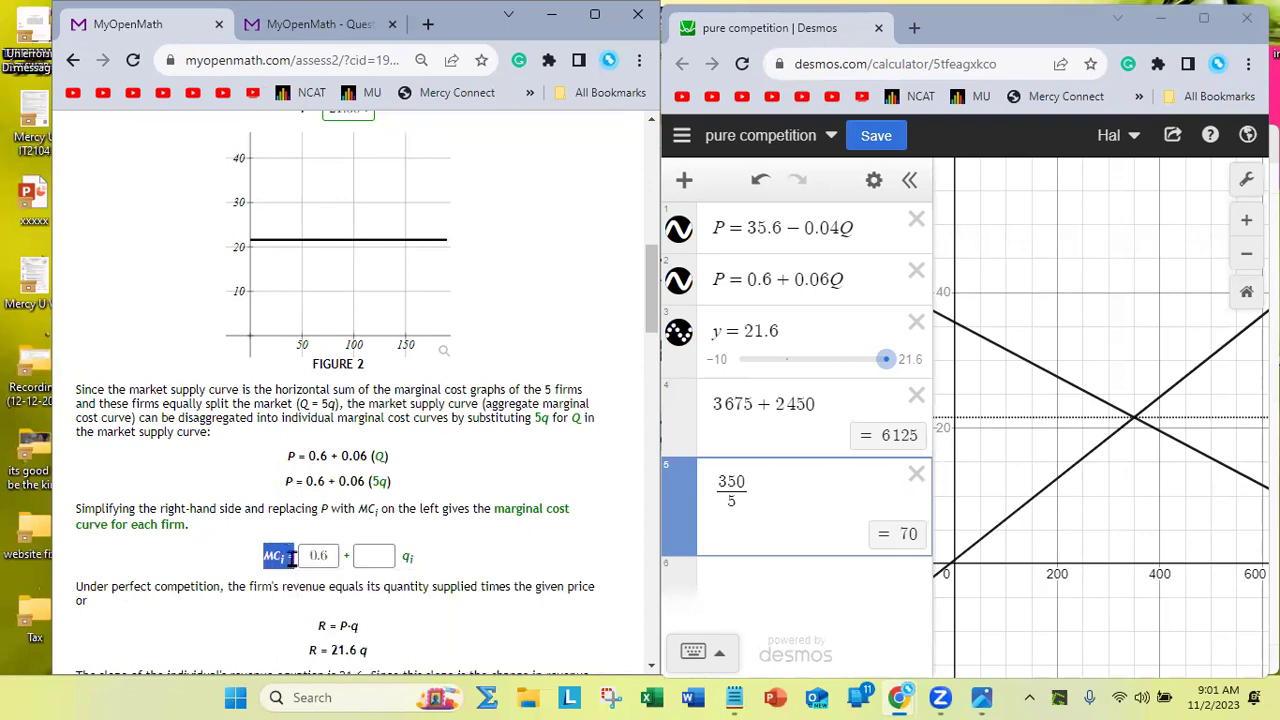
# Calculate 0.06 · 5 in a new Desmos expression to simplify the supply slope with 5q substituted for Q
pyautogui.moveTo(338, 483); pyautogui.dragTo(381, 485)
pyautogui.click(381, 481)
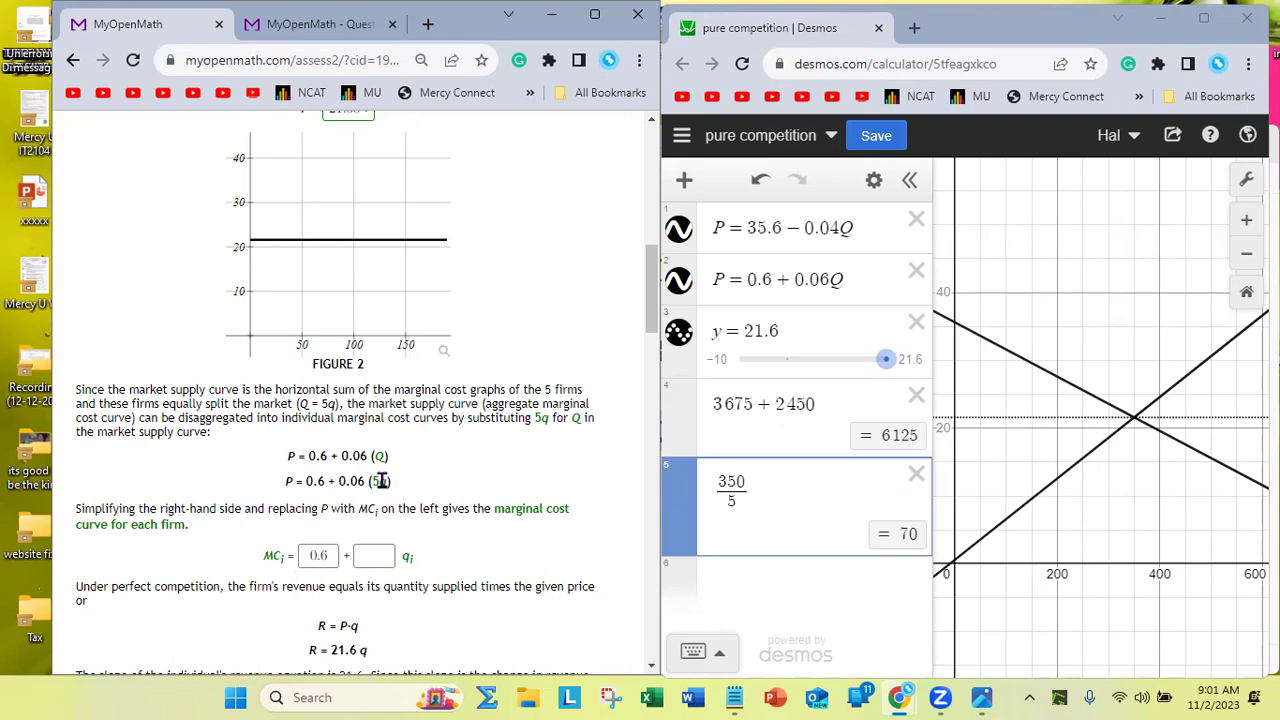
pyautogui.click(752, 570)
pyautogui.write('0.06*5')
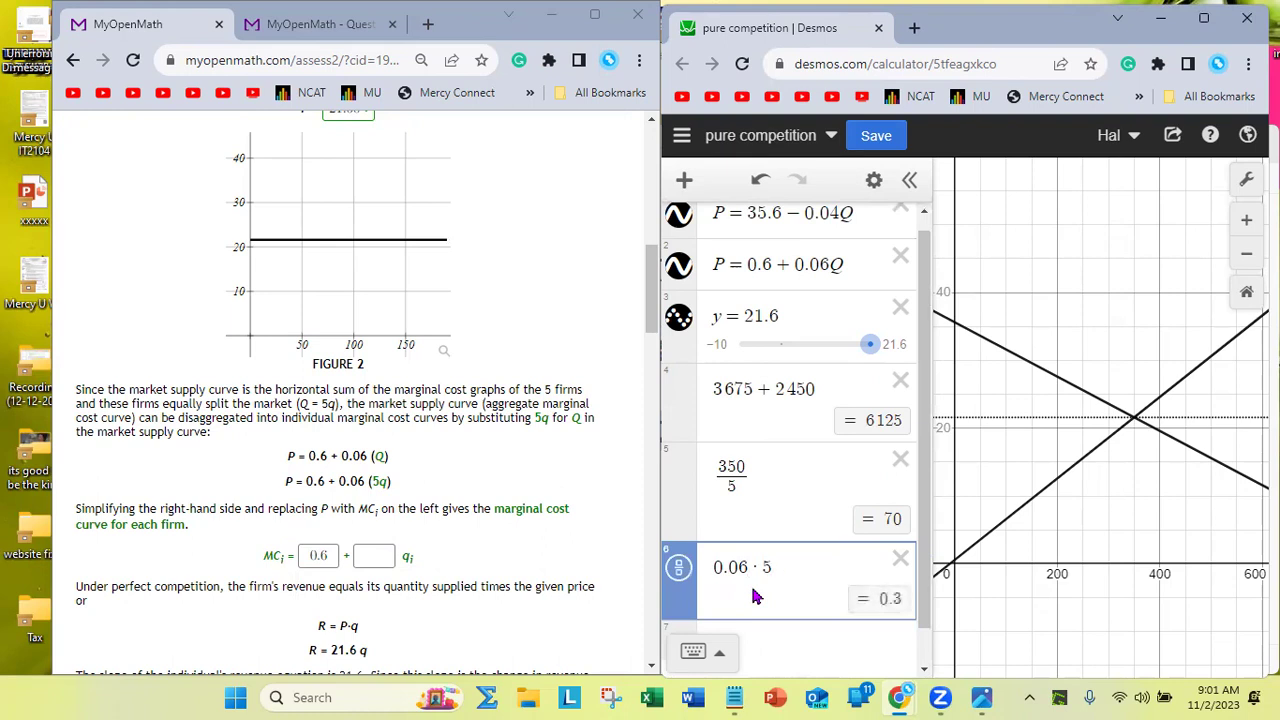
# Enter 0.3 in MyOpenMath as the coefficient of q in each firm's marginal cost curve and submit it
pyautogui.click(374, 553)
pyautogui.write('0.3')
pyautogui.press('Return')
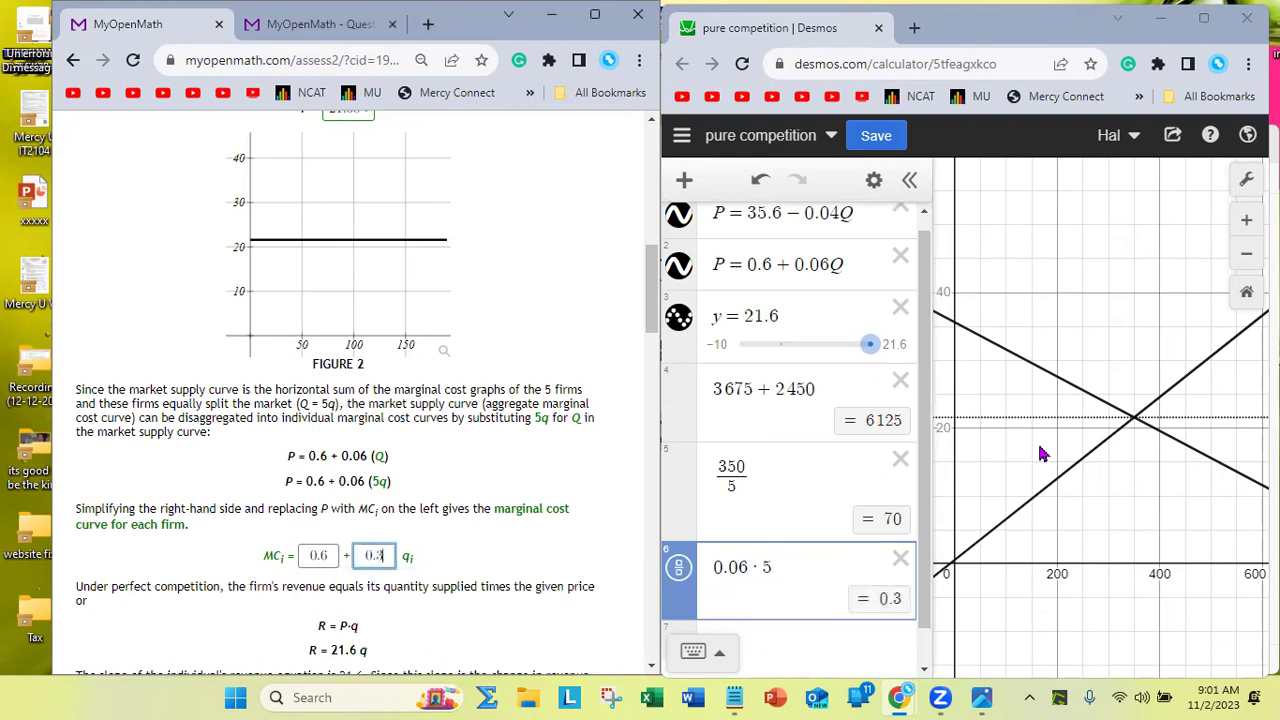
# Examine the updated figures and the firm's revenue equations R = P·q and R = 21.6q, focusing on the revenue slope
pyautogui.scroll(-4, 414, 509)
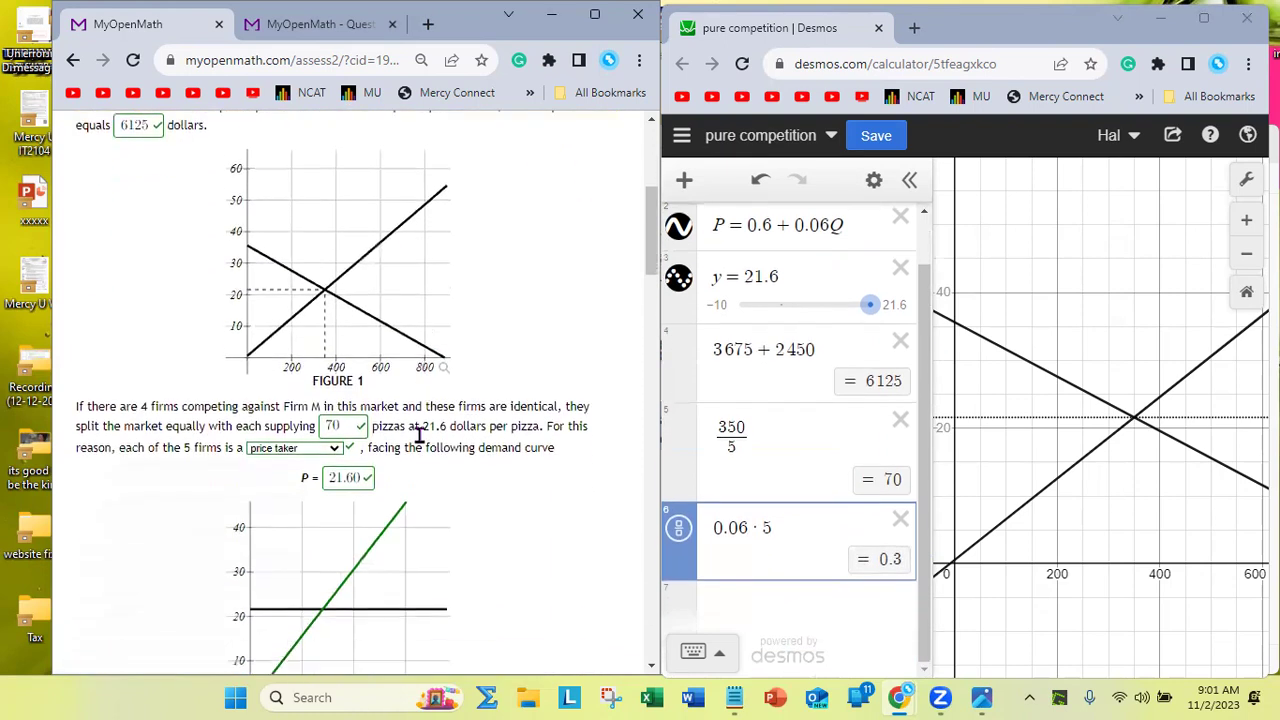
pyautogui.scroll(1, 276, 505)
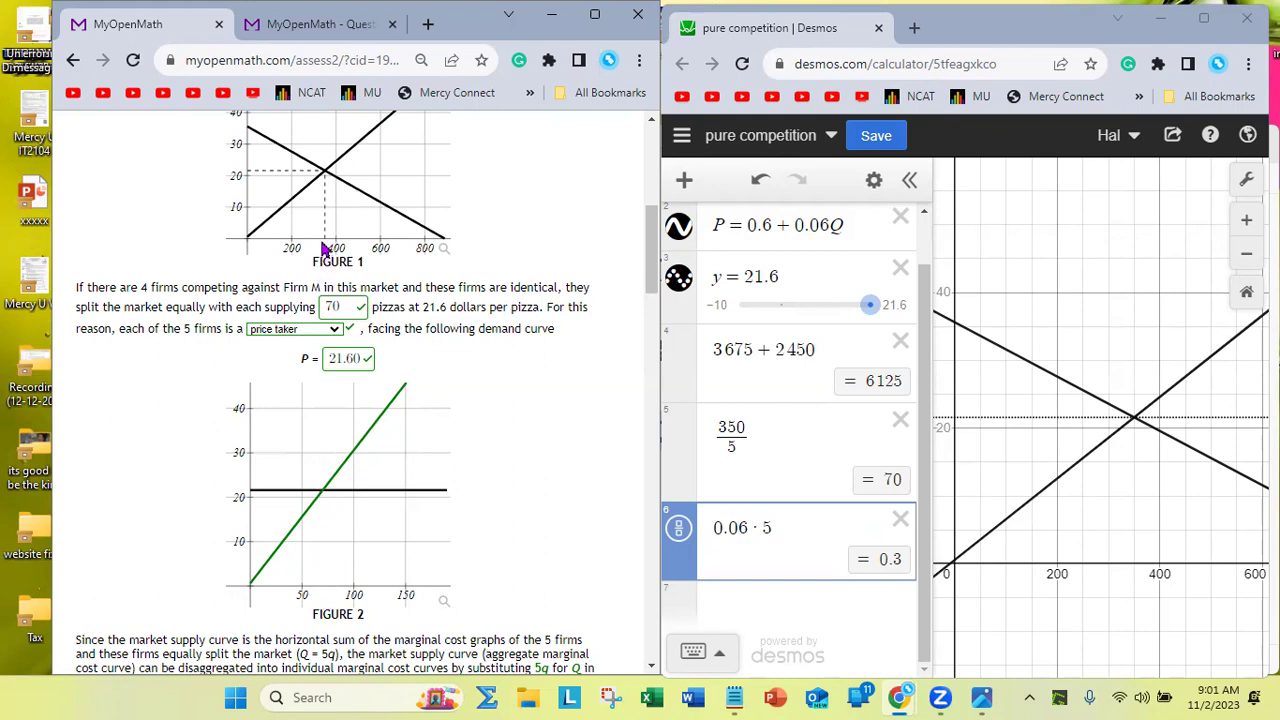
pyautogui.scroll(-3, 325, 248)
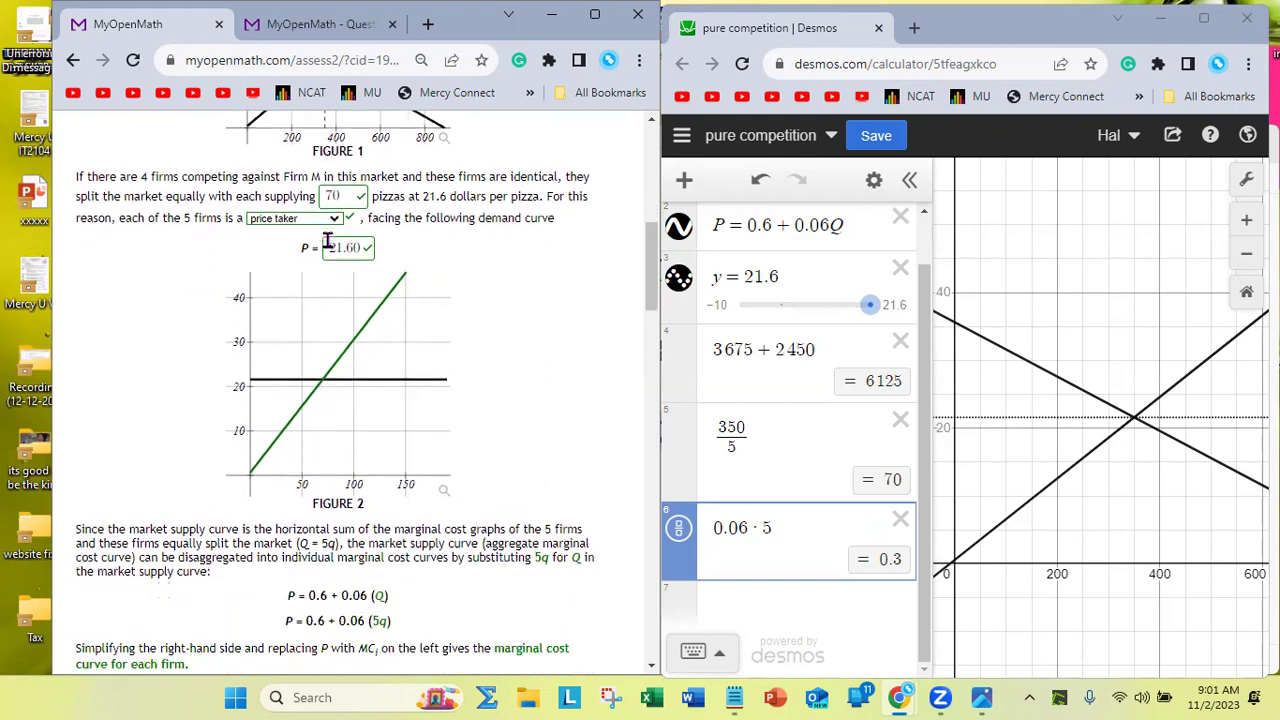
pyautogui.scroll(-2, 333, 250)
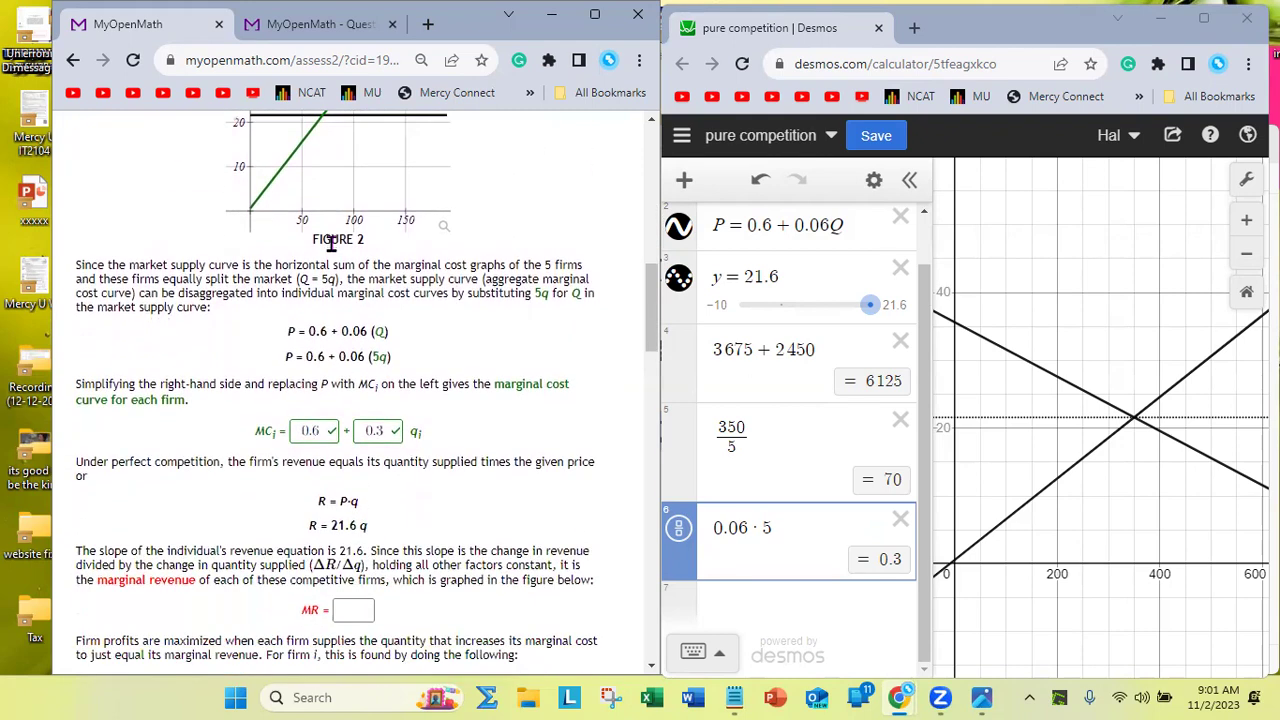
pyautogui.doubleClick(342, 500)
pyautogui.doubleClick(336, 525)
pyautogui.click(409, 525)
pyautogui.moveTo(326, 526); pyautogui.dragTo(363, 527)
pyautogui.click(452, 542)
pyautogui.moveTo(333, 530); pyautogui.dragTo(366, 527)
pyautogui.click(405, 533)
pyautogui.moveTo(358, 527); pyautogui.dragTo(330, 527)
# Enter 21.60 as the competitive firm's marginal revenue and submit it
pyautogui.click(357, 613)
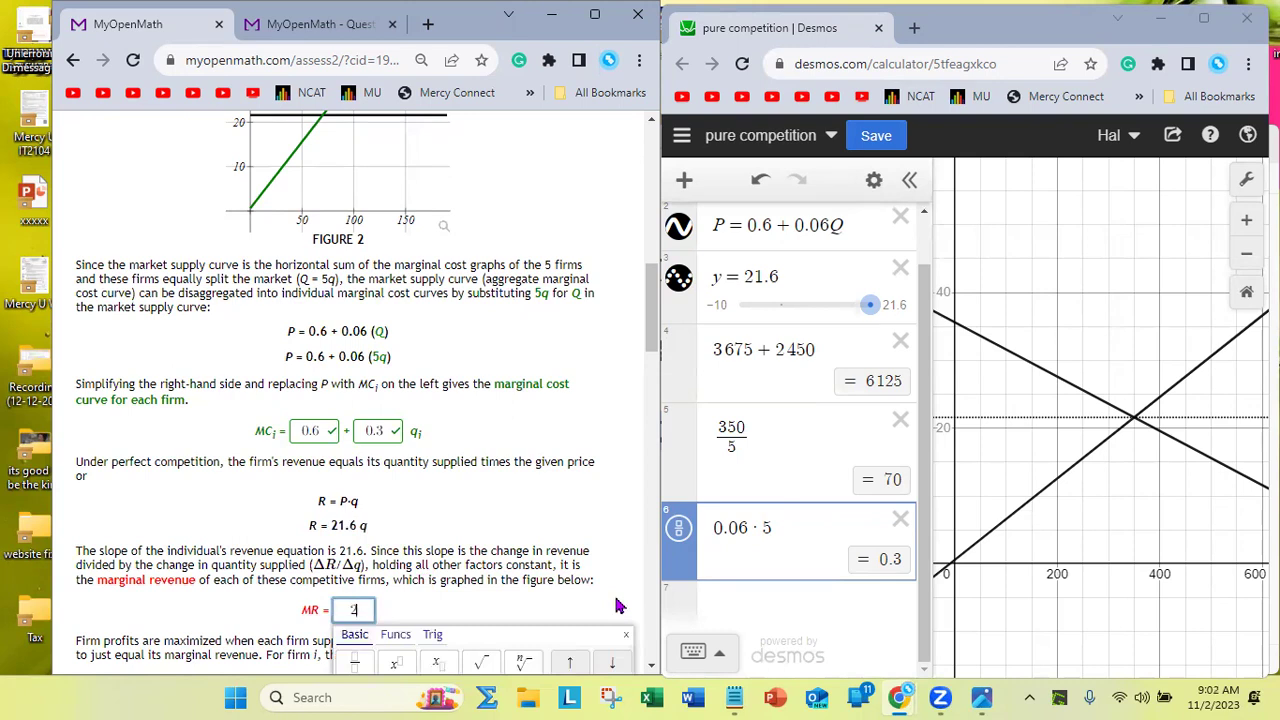
pyautogui.write('21.60')
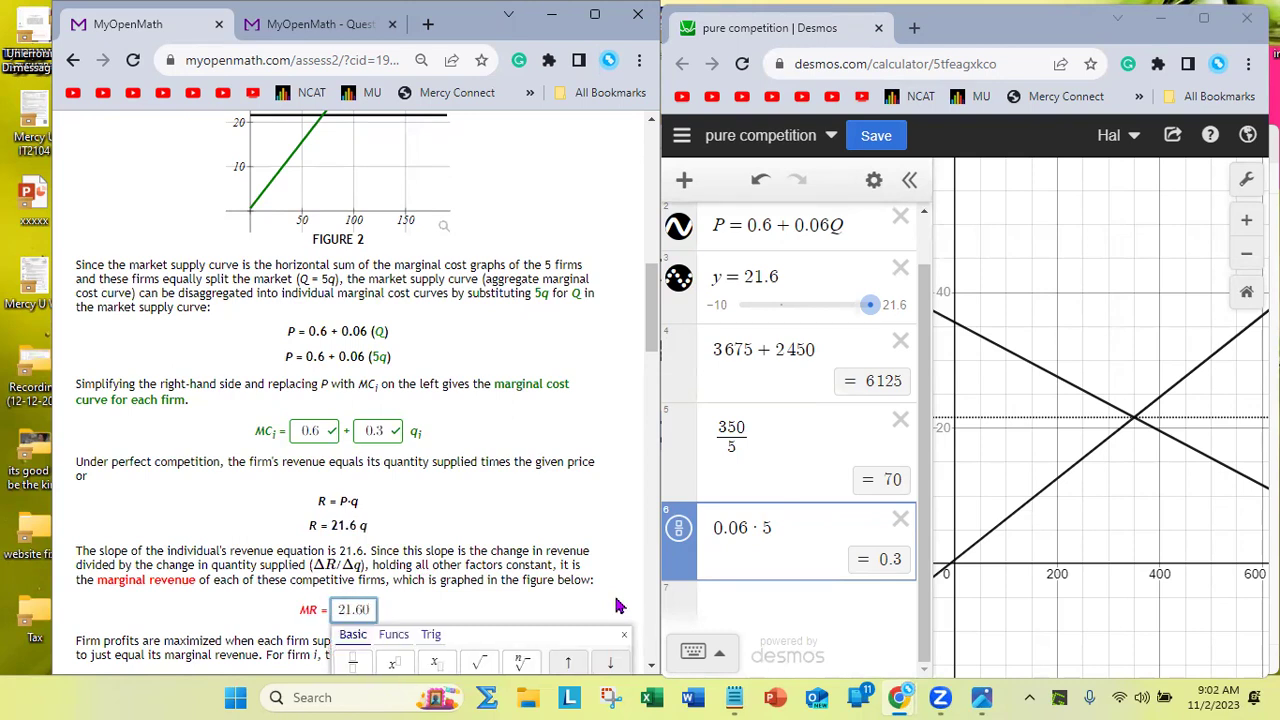
pyautogui.press('Return')
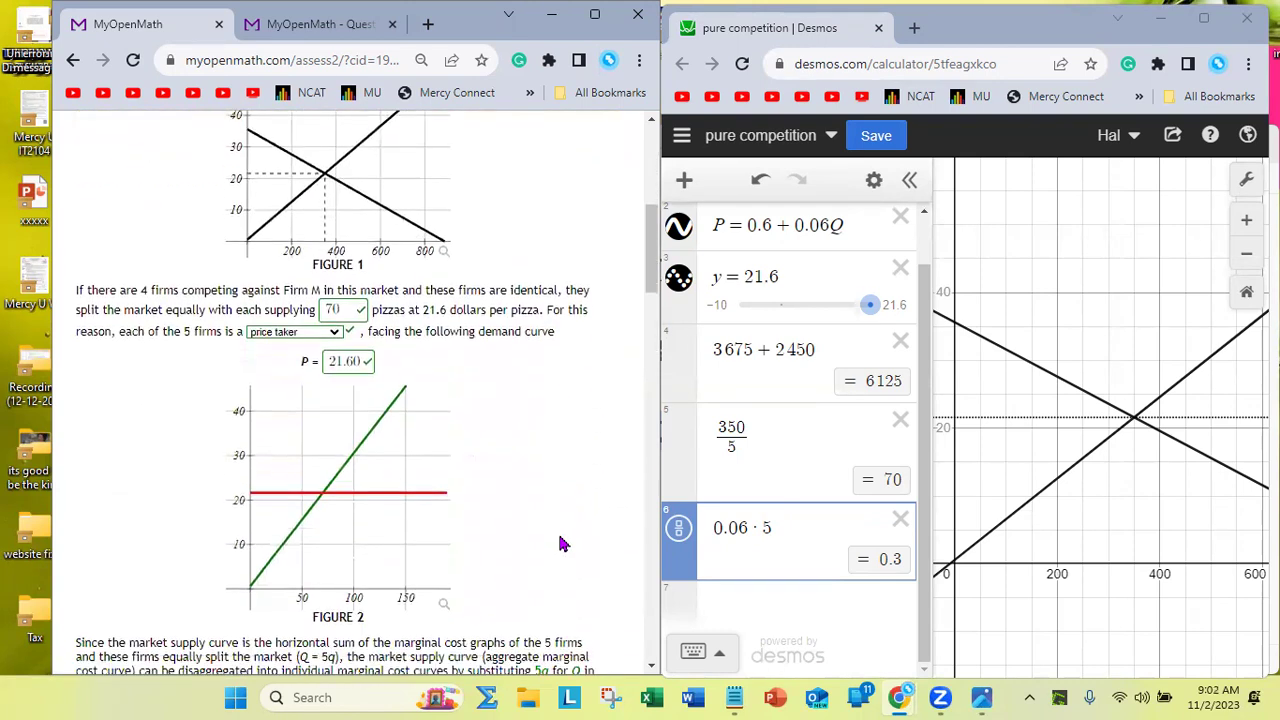
# Review the MC = MR condition, enter 21.60 as the marginal revenue side of the equation 0.6+0.3q, and submit it
pyautogui.scroll(-1, 561, 544)
pyautogui.scroll(-1, 437, 575)
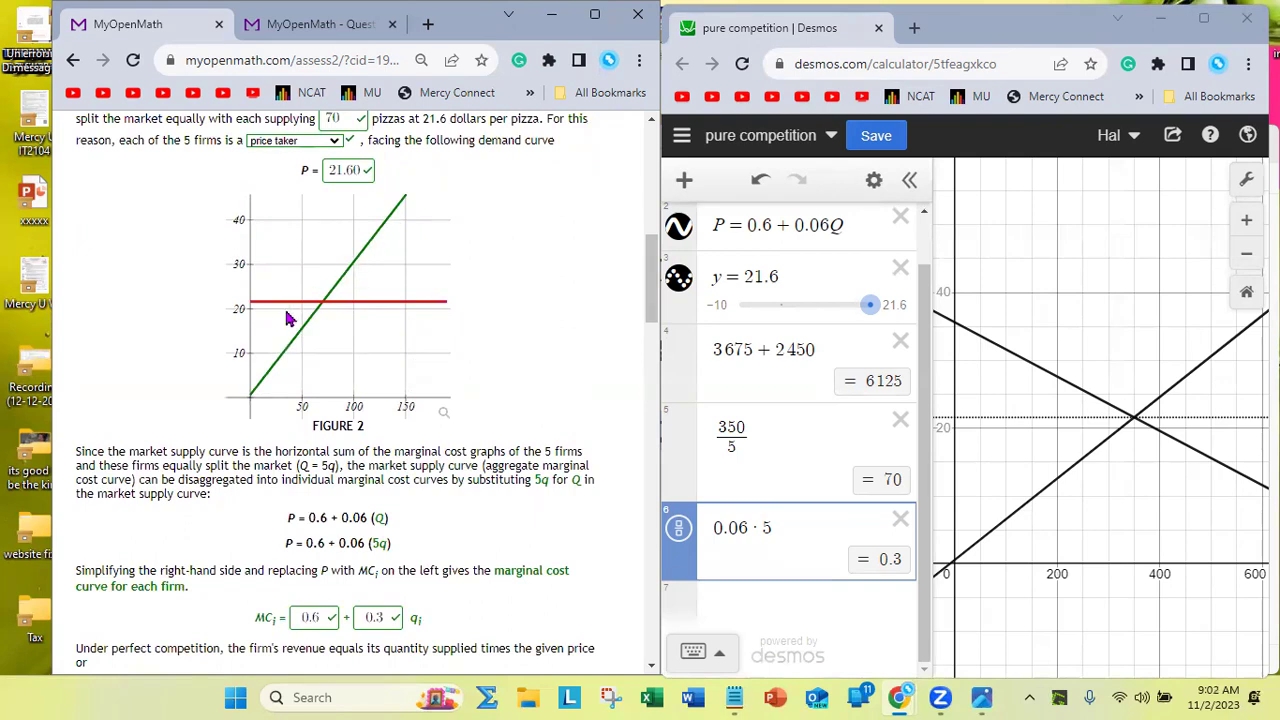
pyautogui.scroll(-4, 385, 242)
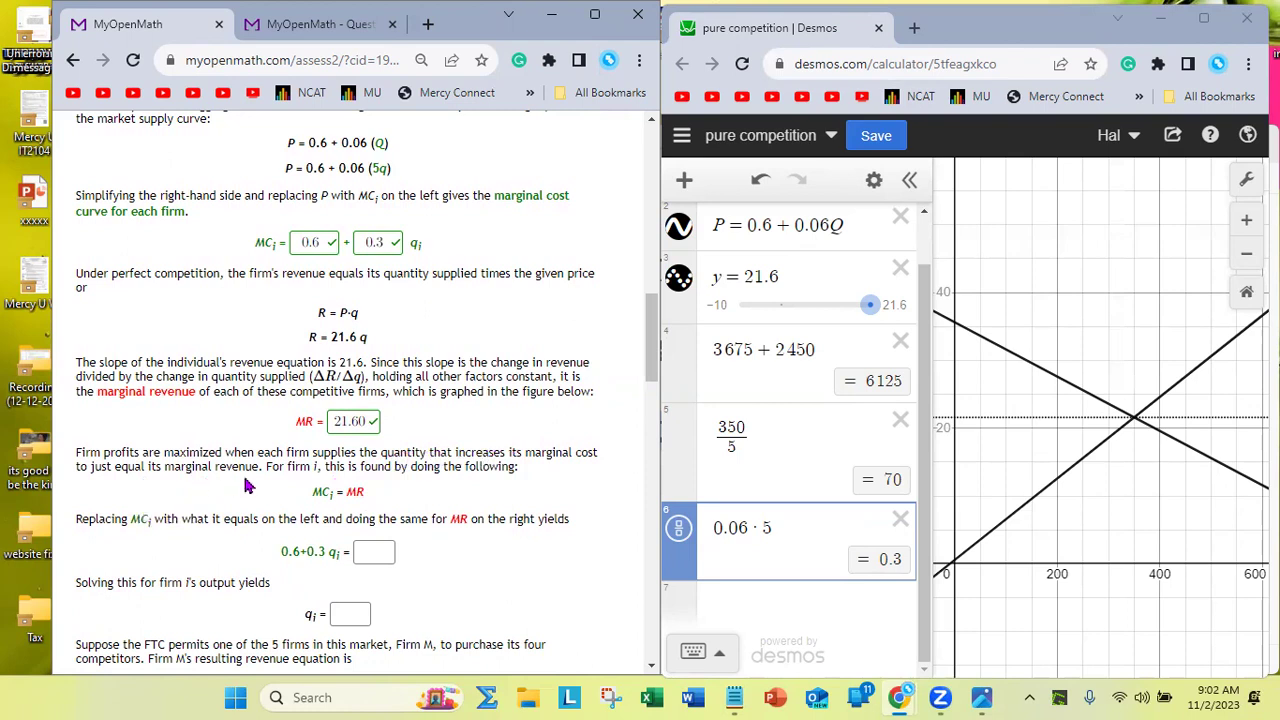
pyautogui.moveTo(313, 492); pyautogui.dragTo(370, 500)
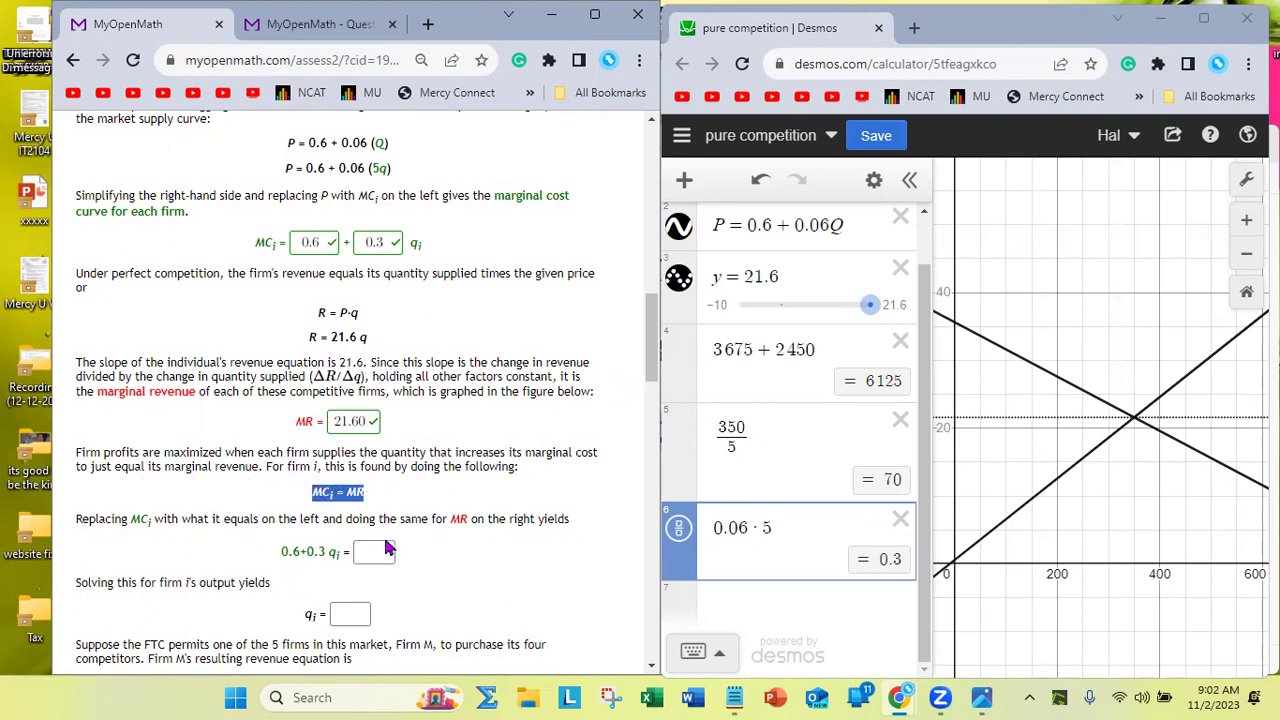
pyautogui.click(280, 556)
pyautogui.moveTo(279, 558); pyautogui.dragTo(340, 556)
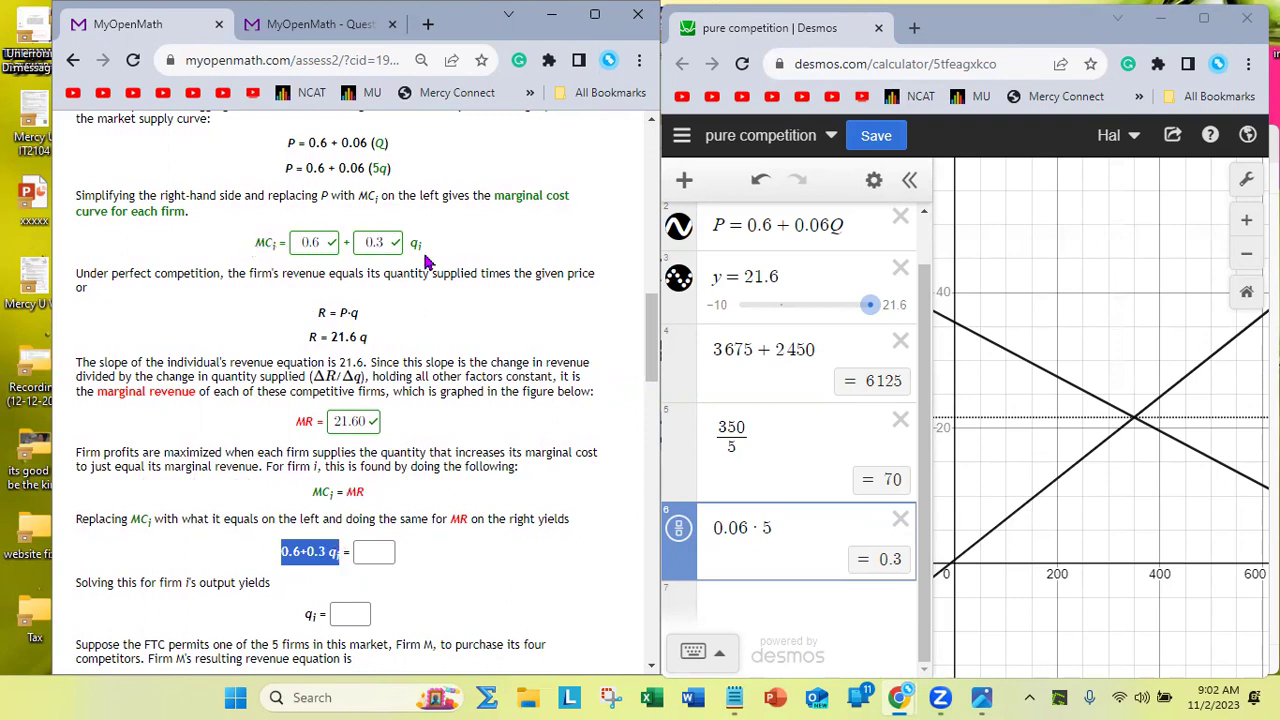
pyautogui.click(368, 551)
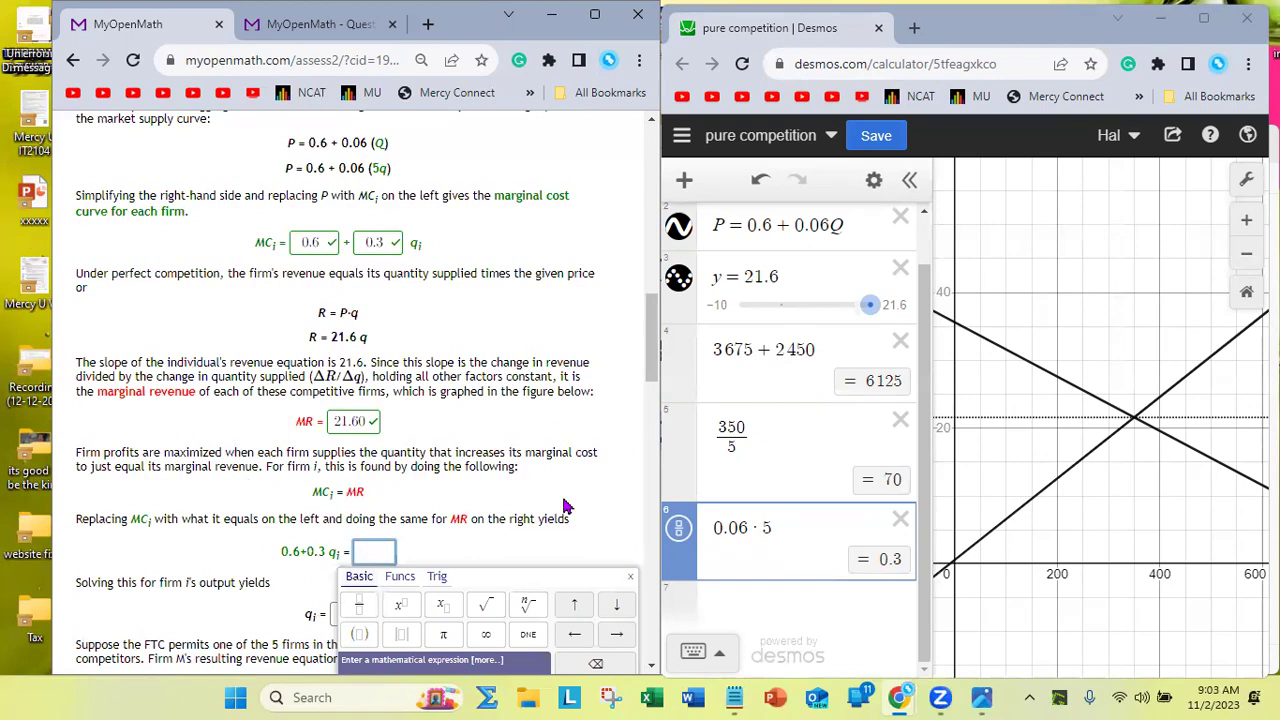
pyautogui.write('21.60')
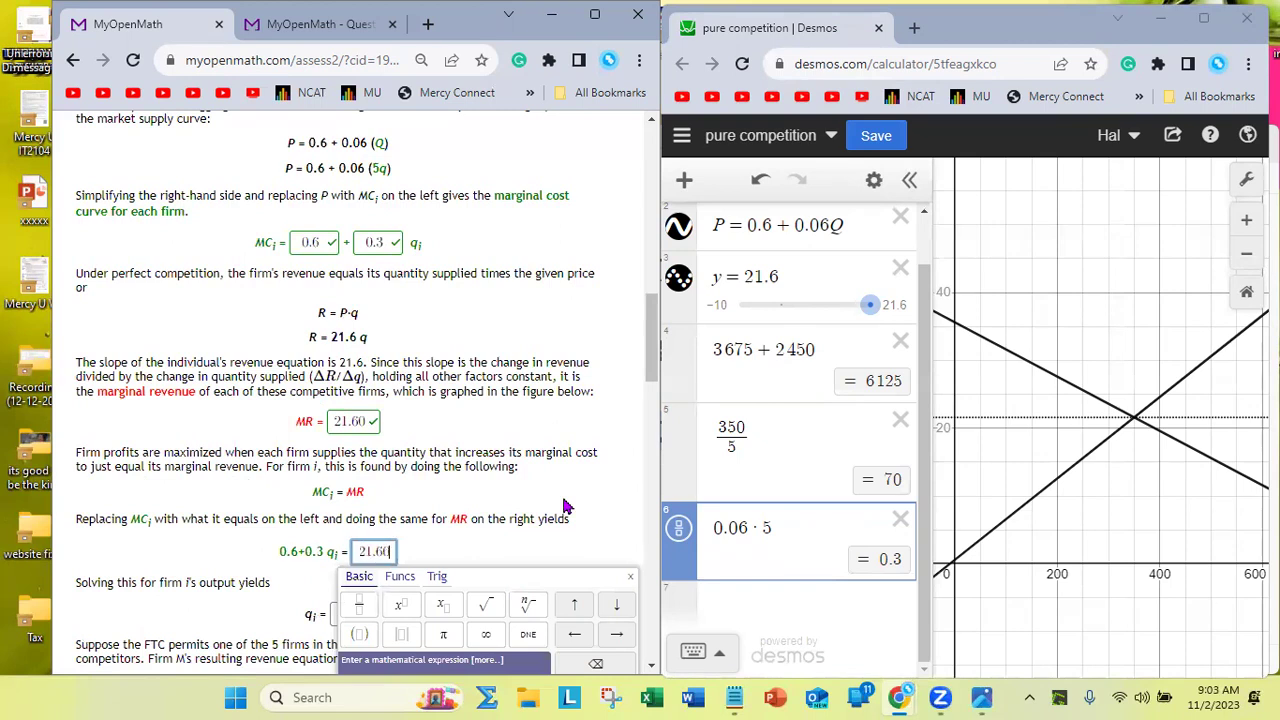
pyautogui.press('Return')
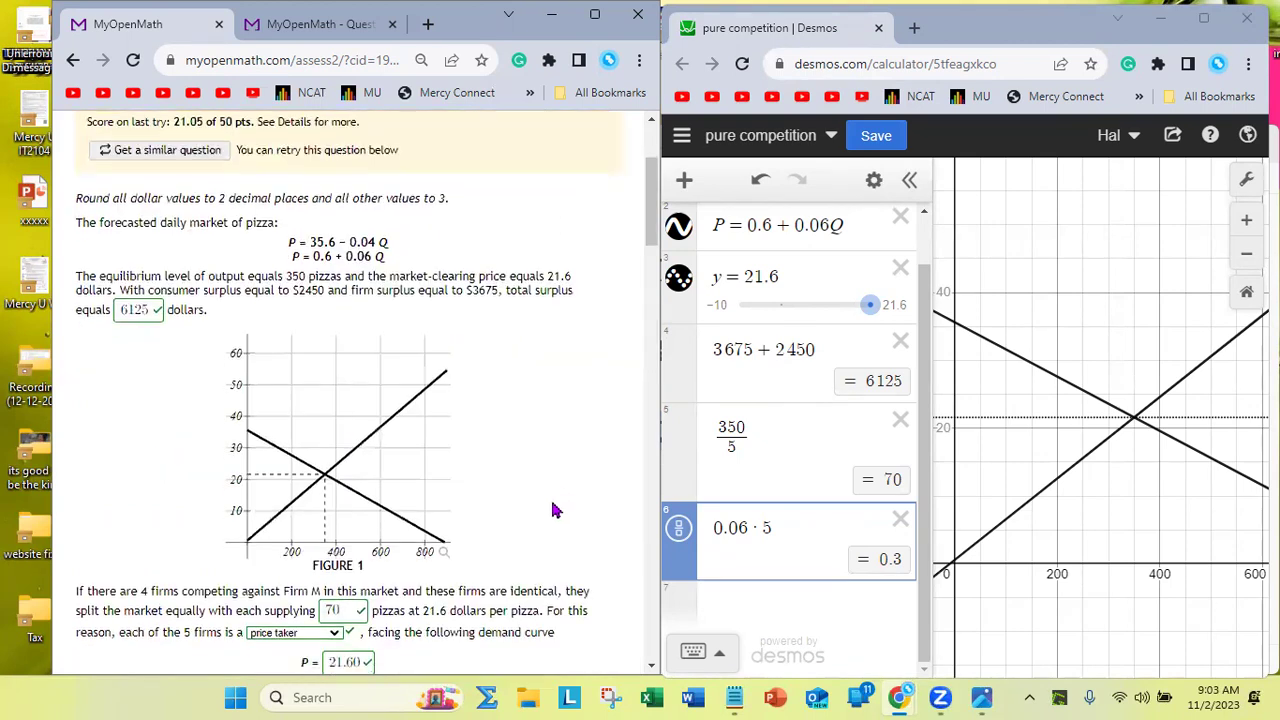
# Solve 0.6+0.3q = 21.60 for firm i's output and enter 70 as its q value
pyautogui.scroll(-3, 556, 512)
pyautogui.scroll(-8, 556, 512)
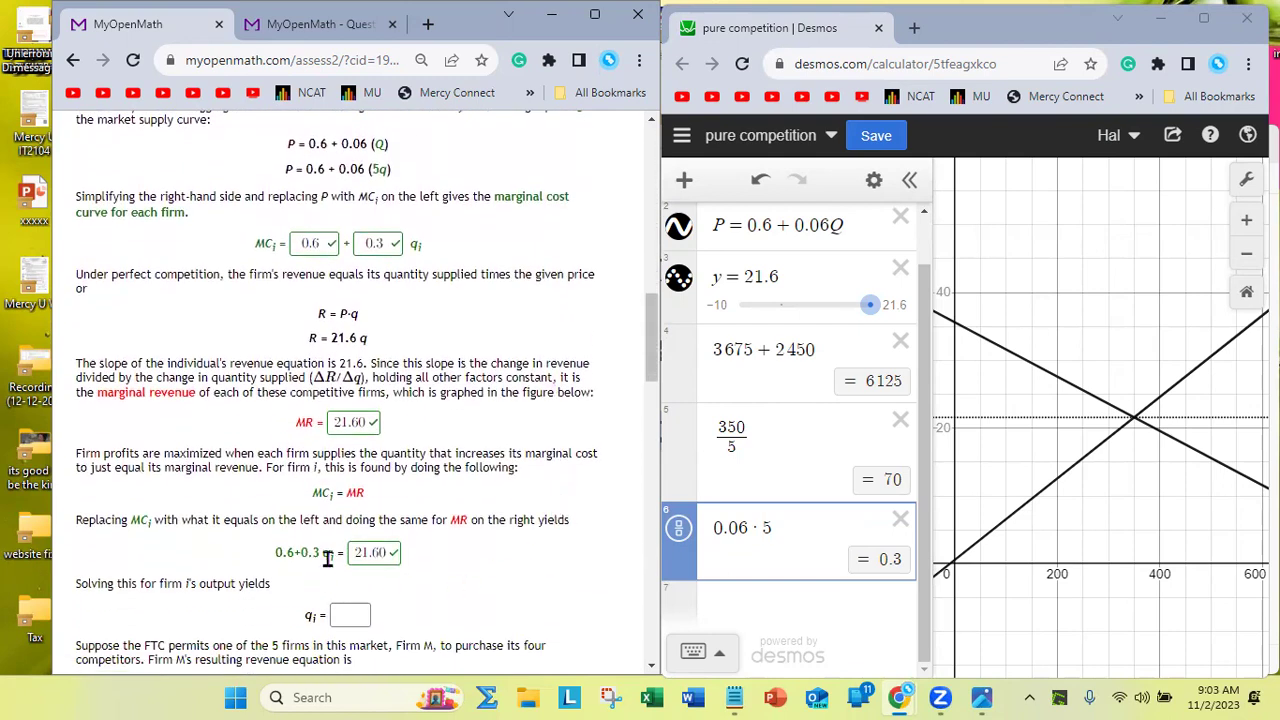
pyautogui.scroll(-1, 335, 575)
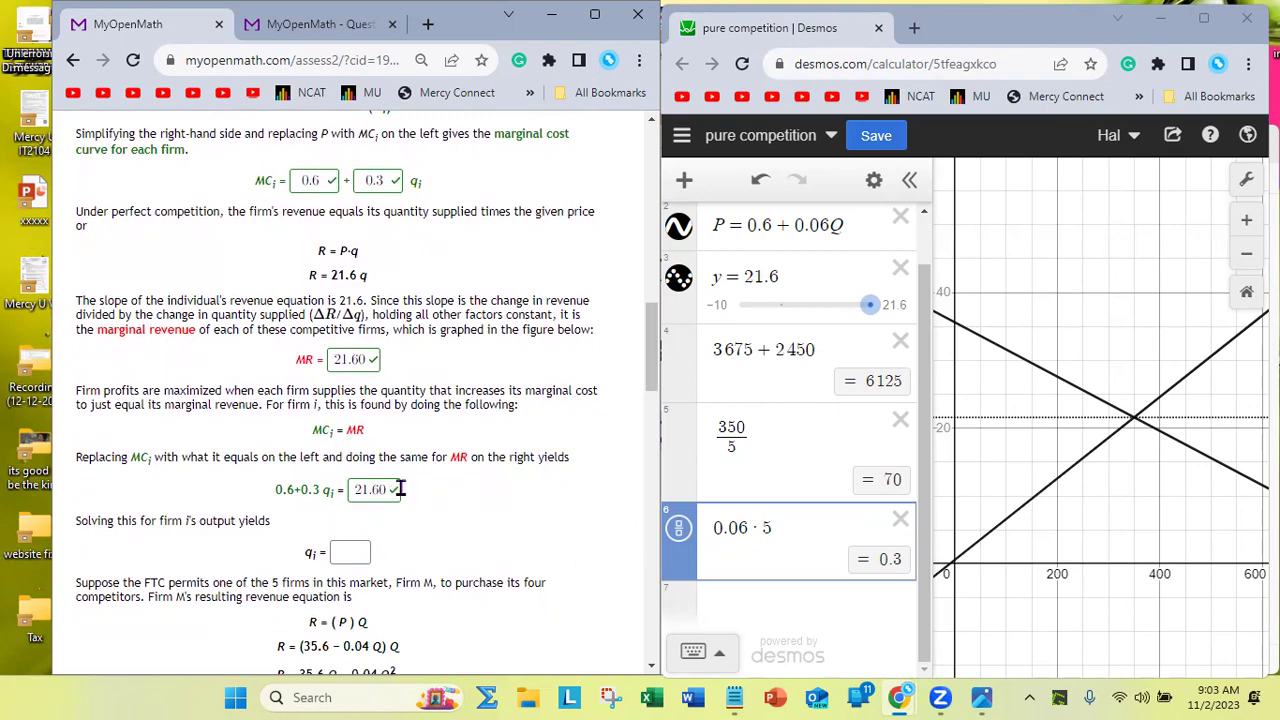
pyautogui.moveTo(399, 489); pyautogui.dragTo(274, 490)
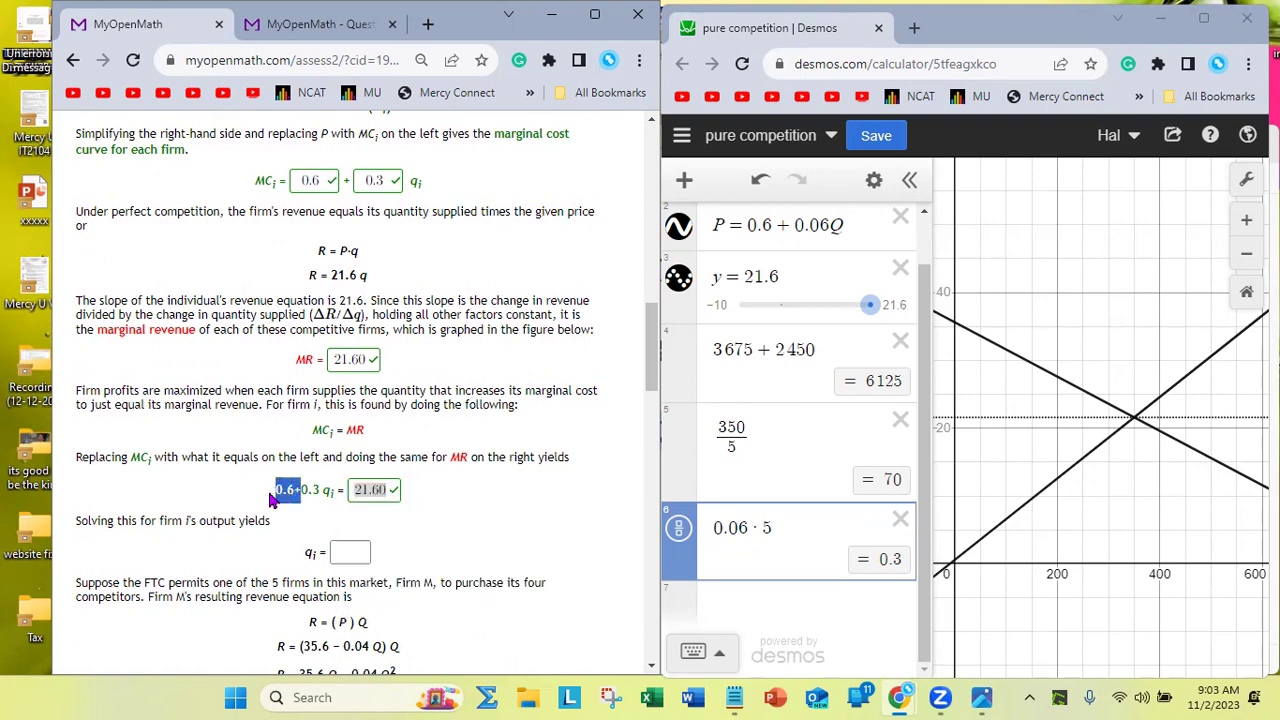
pyautogui.click(370, 490)
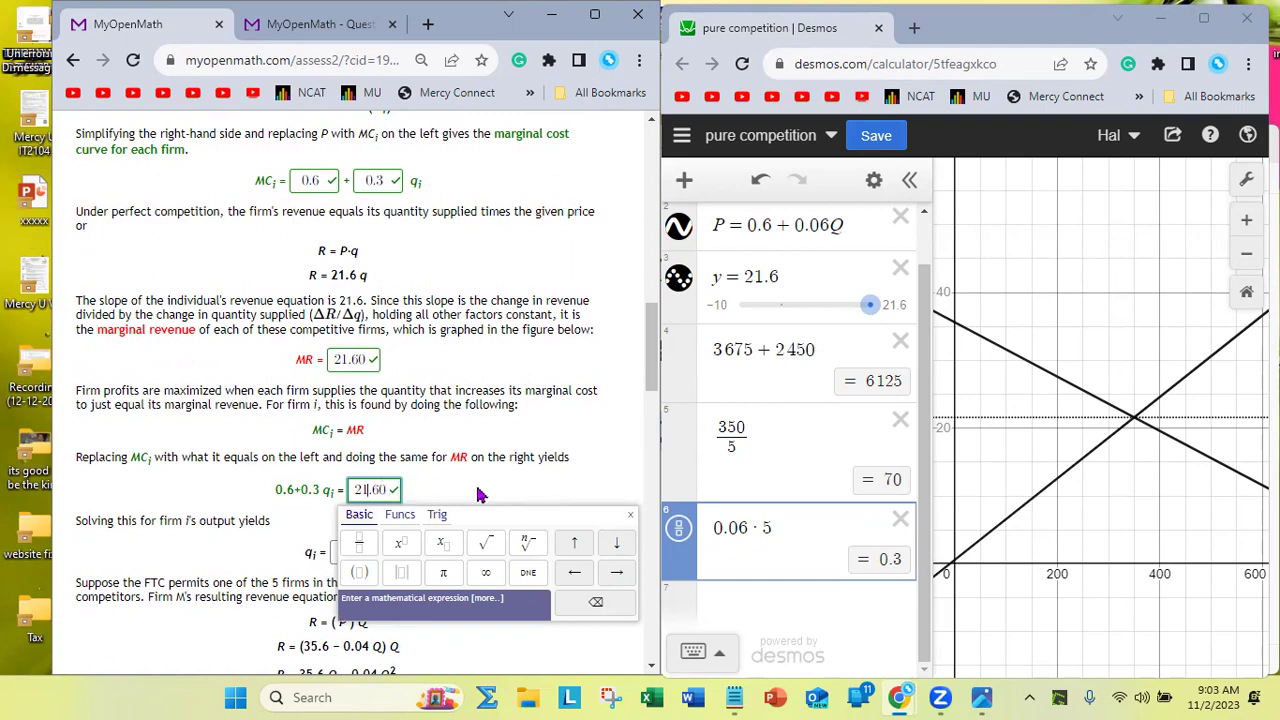
pyautogui.moveTo(322, 488); pyautogui.dragTo(306, 490)
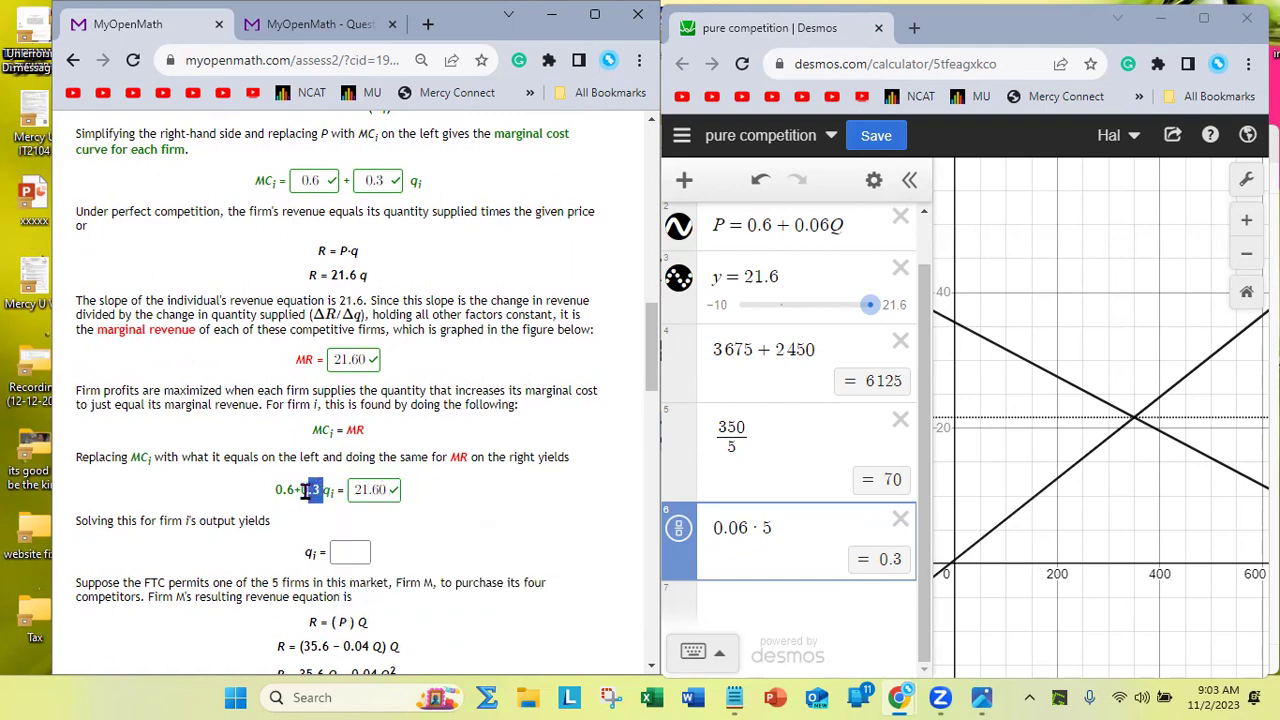
pyautogui.click(344, 553)
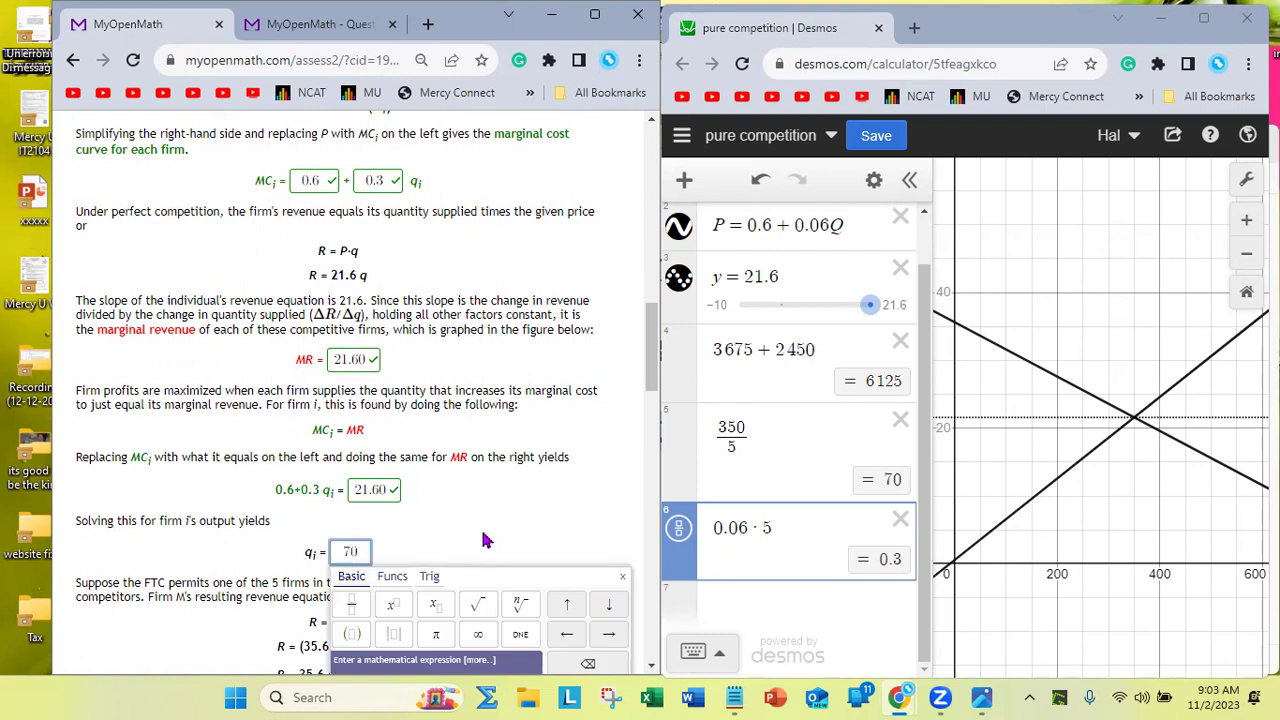
# Compare firm i's output with each firm's supply and the curve intersection in Figure 2, and submit the answer
pyautogui.scroll(5, 483, 540)
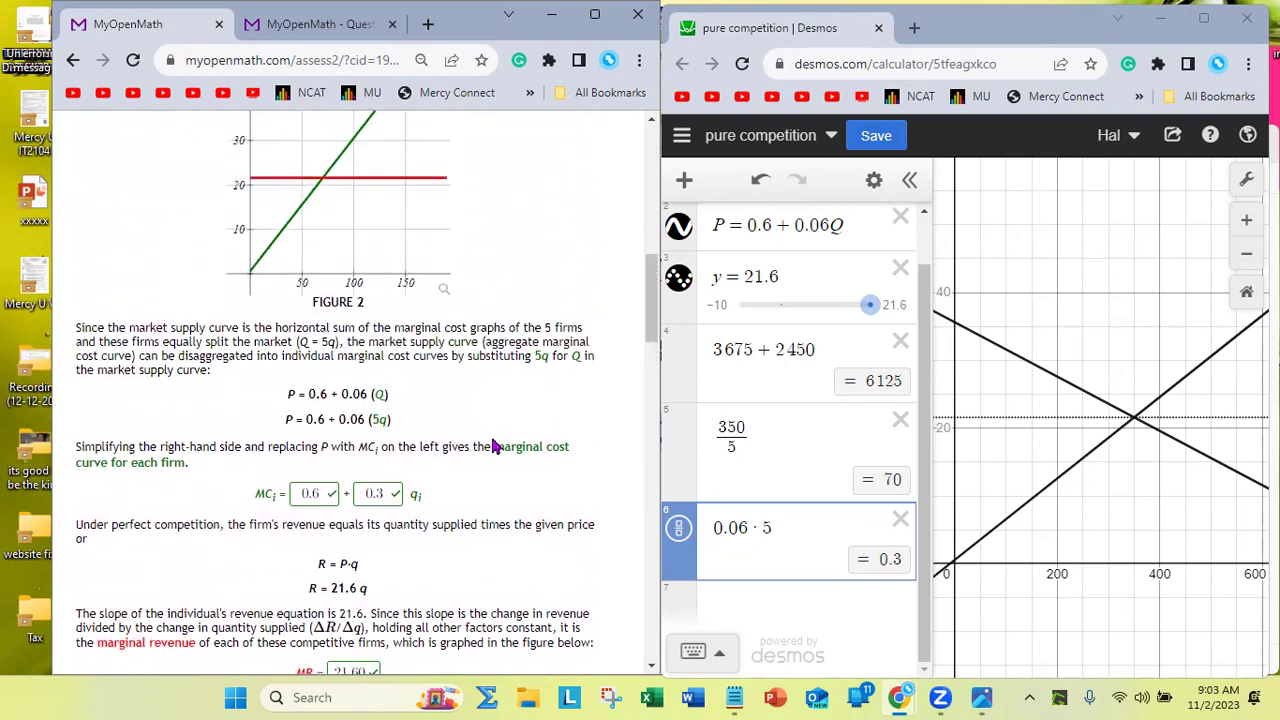
pyautogui.scroll(5, 492, 447)
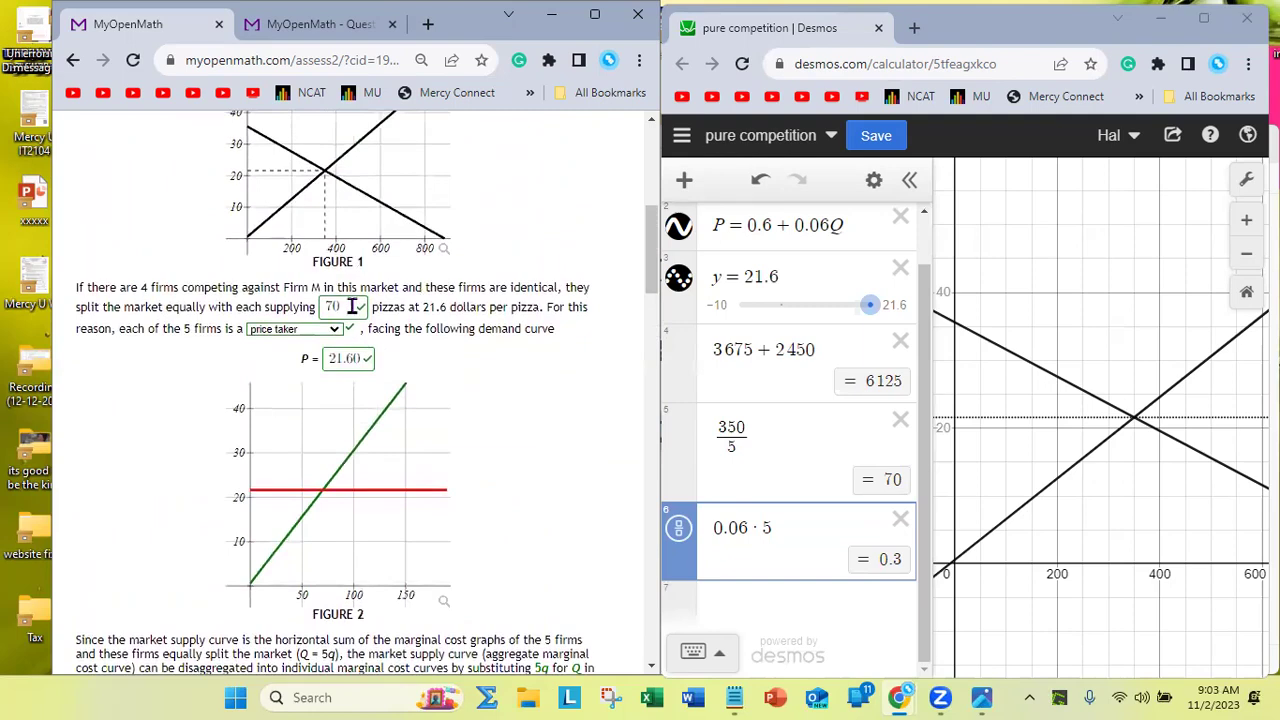
pyautogui.click(352, 306)
pyautogui.scroll(-10, 385, 328)
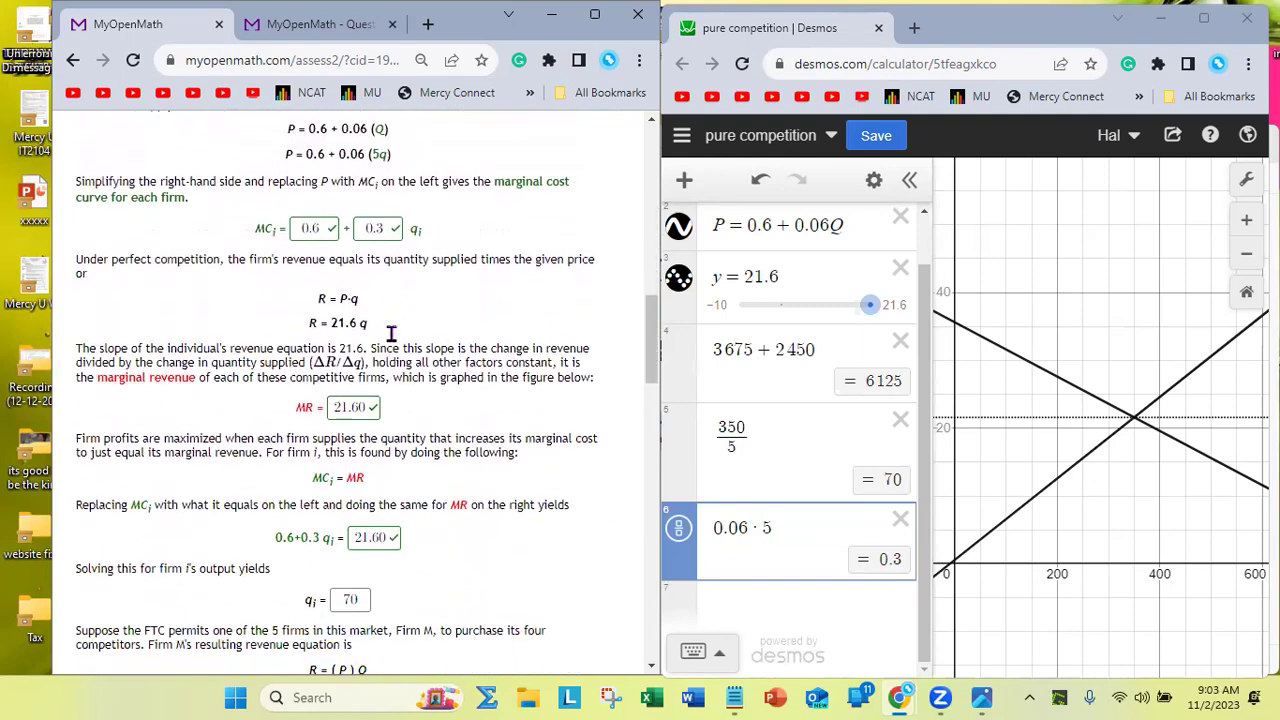
pyautogui.scroll(5, 375, 450)
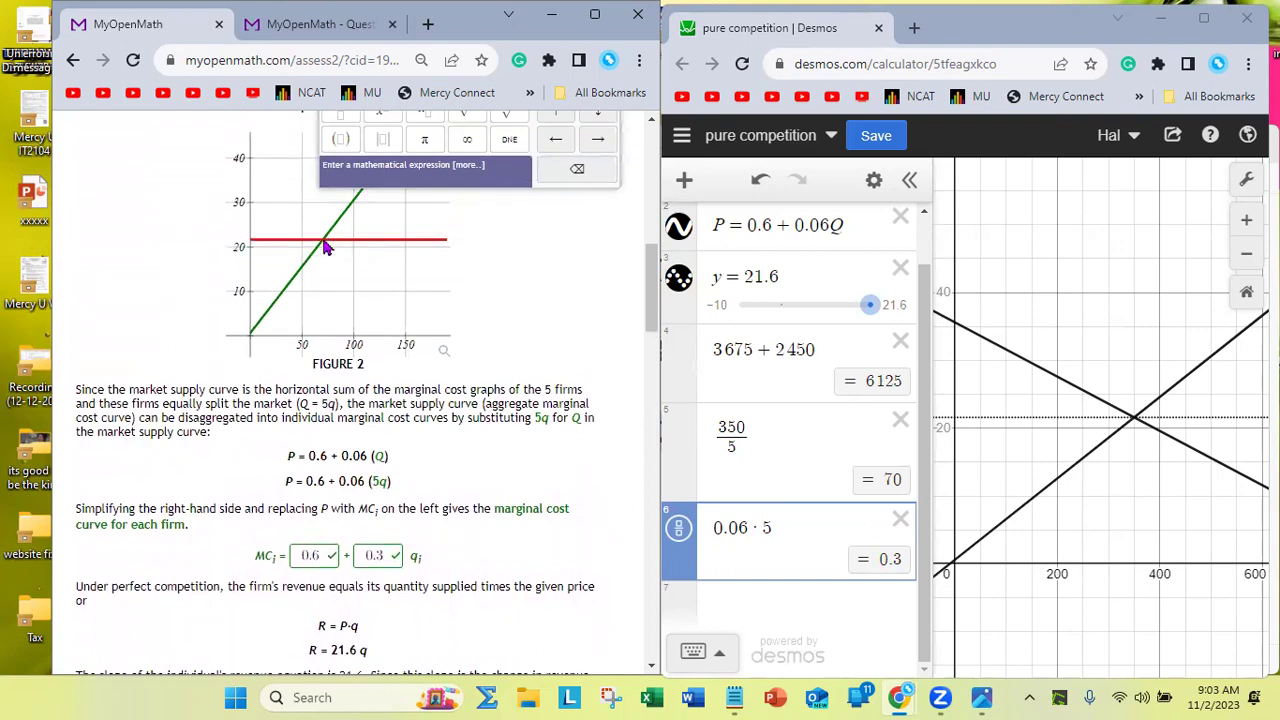
pyautogui.scroll(-6, 330, 360)
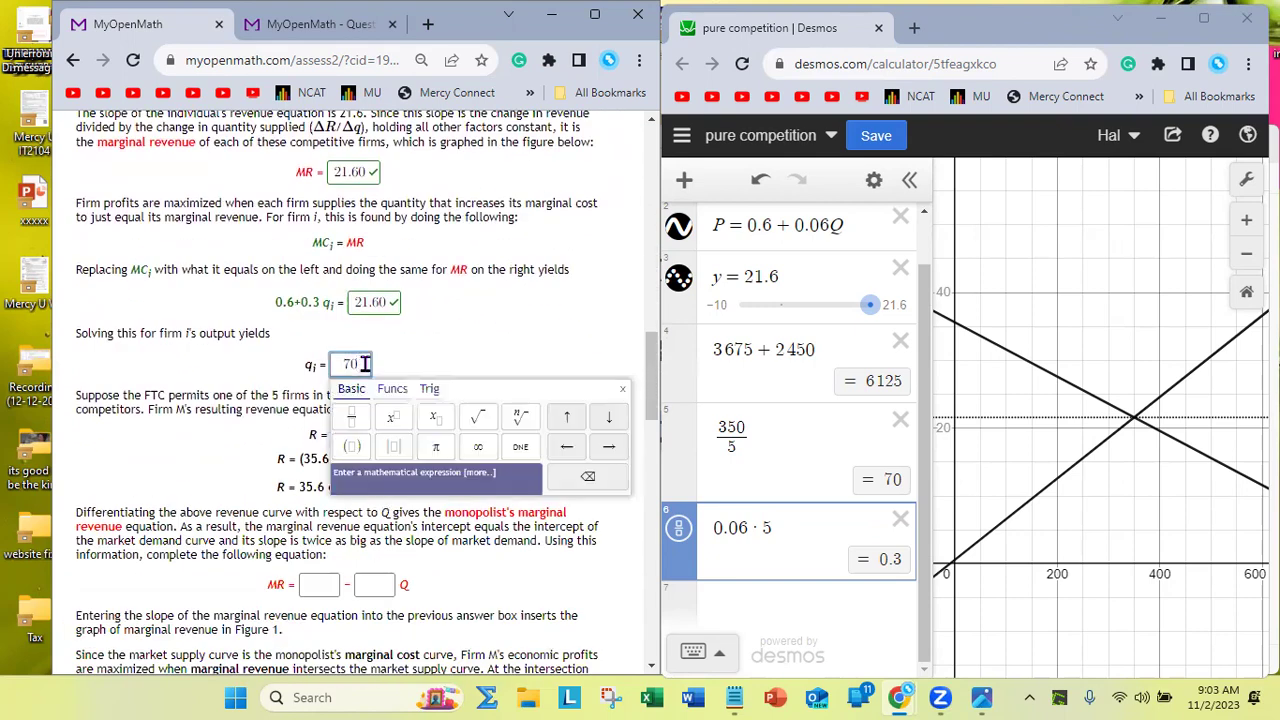
pyautogui.press('Return')
# Go to the Firm M monopoly section and replace the y = 21.6 line in Desmos with the vertical line x = 200
pyautogui.scroll(-5, 355, 375)
pyautogui.scroll(-5, 358, 383)
pyautogui.scroll(-1, 358, 380)
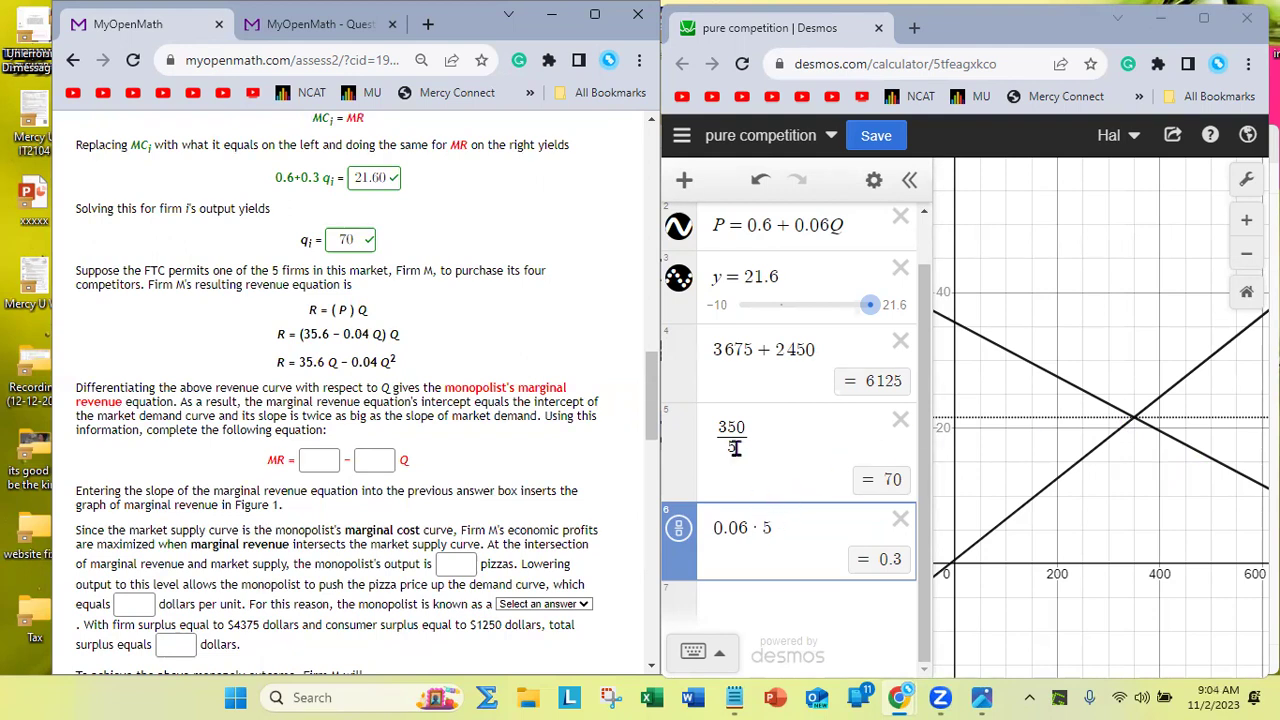
pyautogui.click(716, 277)
pyautogui.moveTo(716, 313); pyautogui.dragTo(745, 313)
pyautogui.write('q = 200')
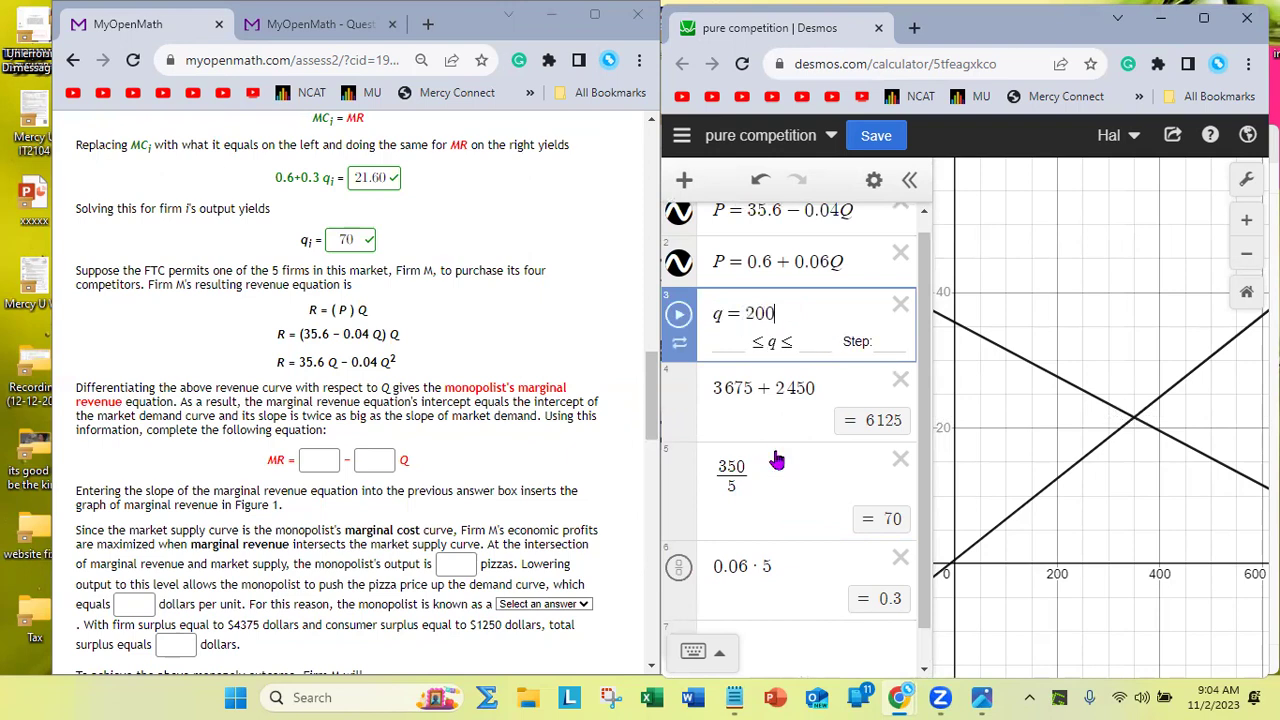
pyautogui.moveTo(724, 318); pyautogui.dragTo(704, 329)
pyautogui.write('x')
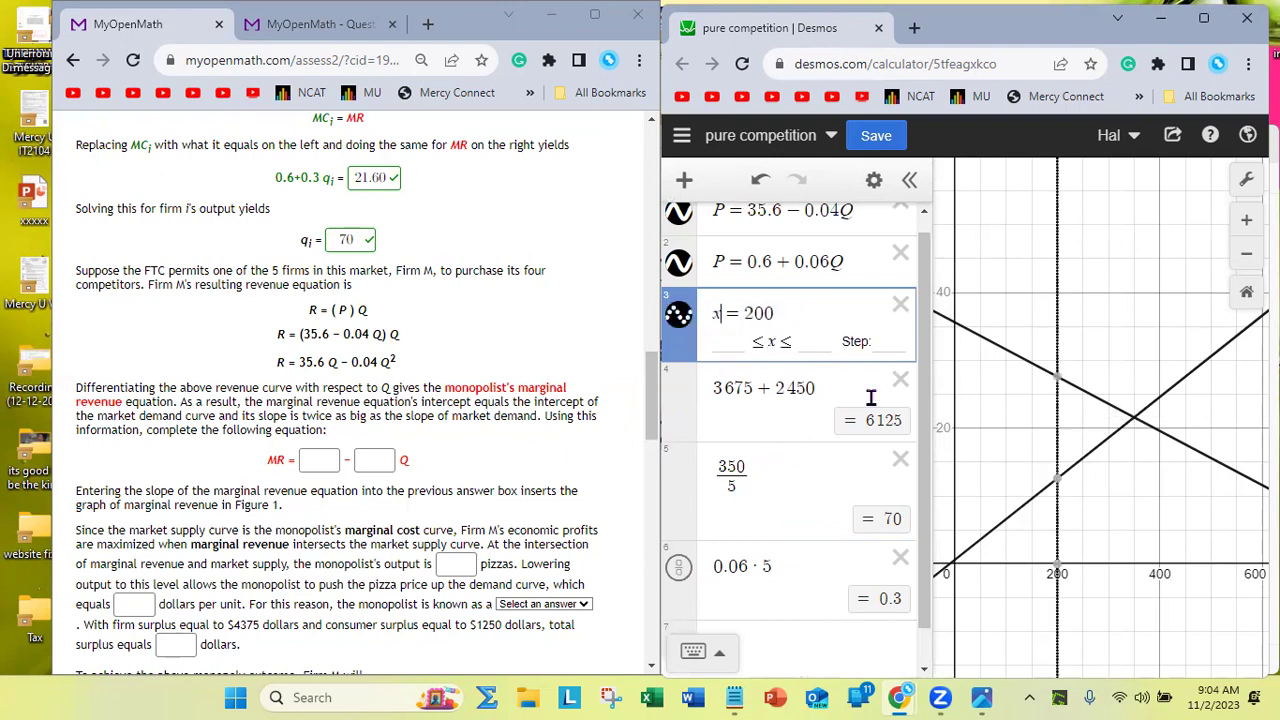
# Select the demand curve in Desmos and read the coordinates where it crosses the vertical line x = 200
pyautogui.click(1056, 490)
pyautogui.click(862, 226)
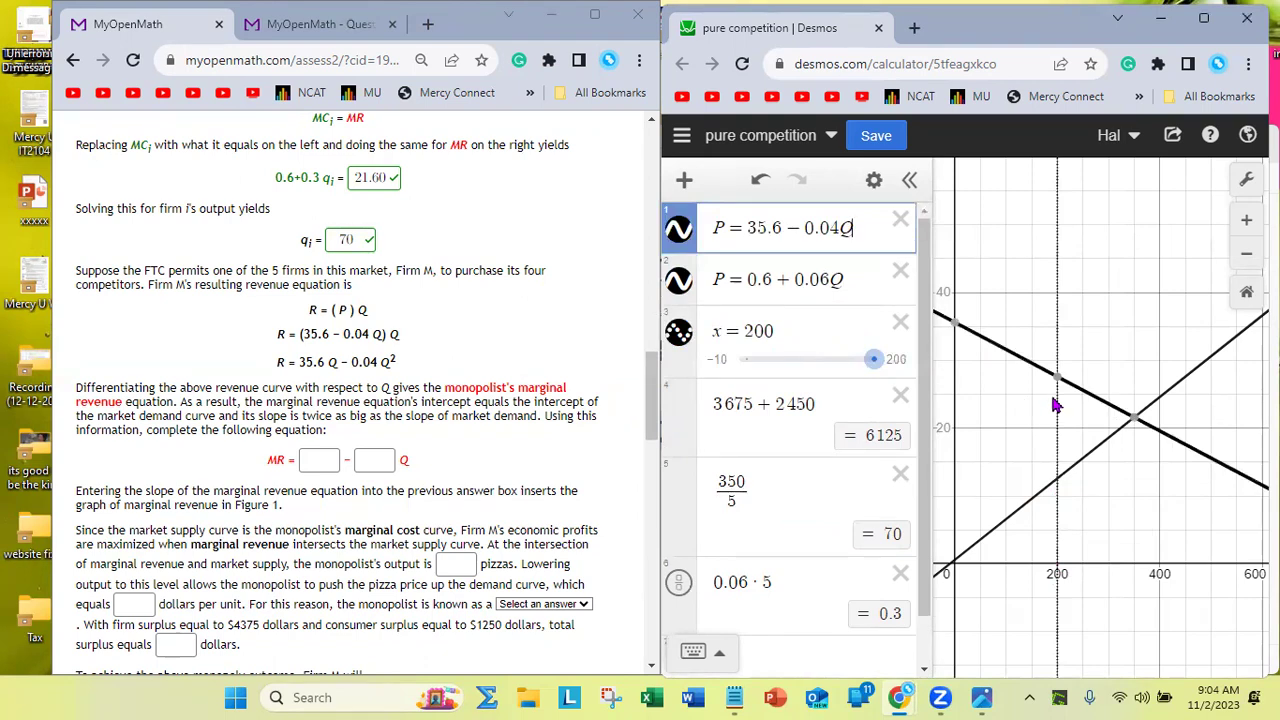
pyautogui.moveTo(1057, 386)
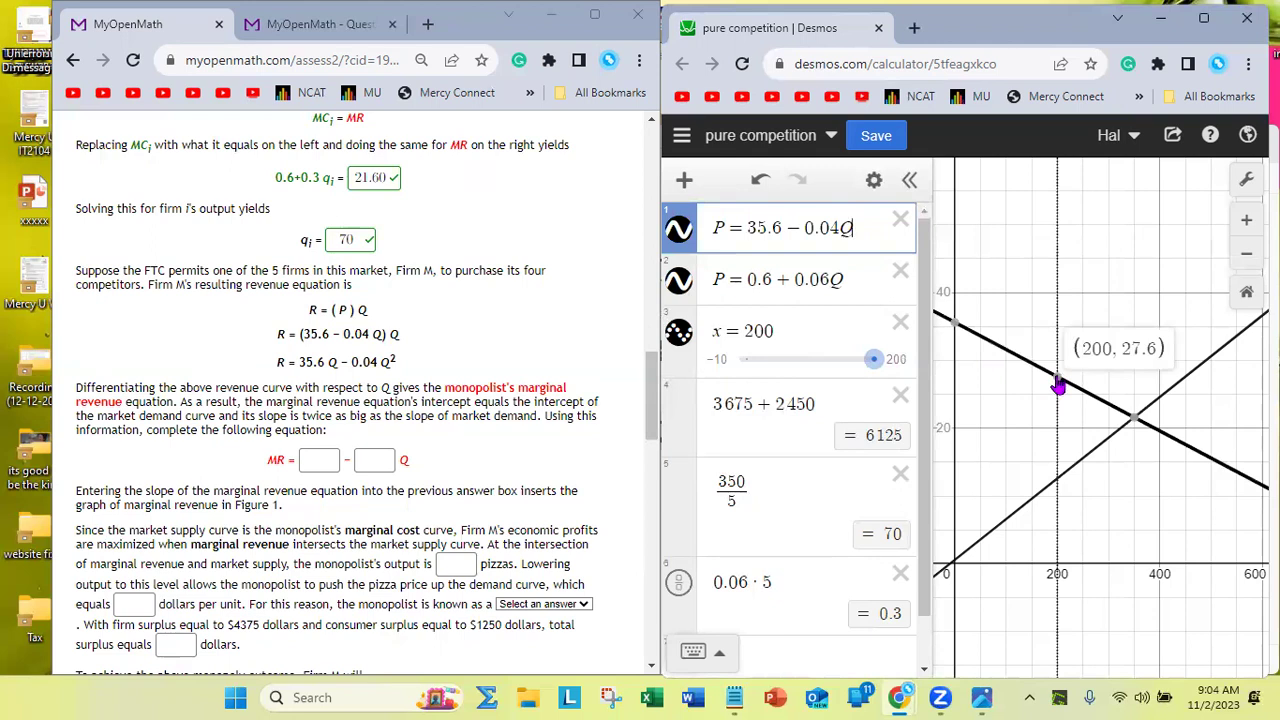
# Change the vertical line in Desmos to x = 100 and inspect where it crosses the demand curve
pyautogui.click(743, 334)
pyautogui.press('Delete')
pyautogui.write('1')
pyautogui.moveTo(1005, 360)
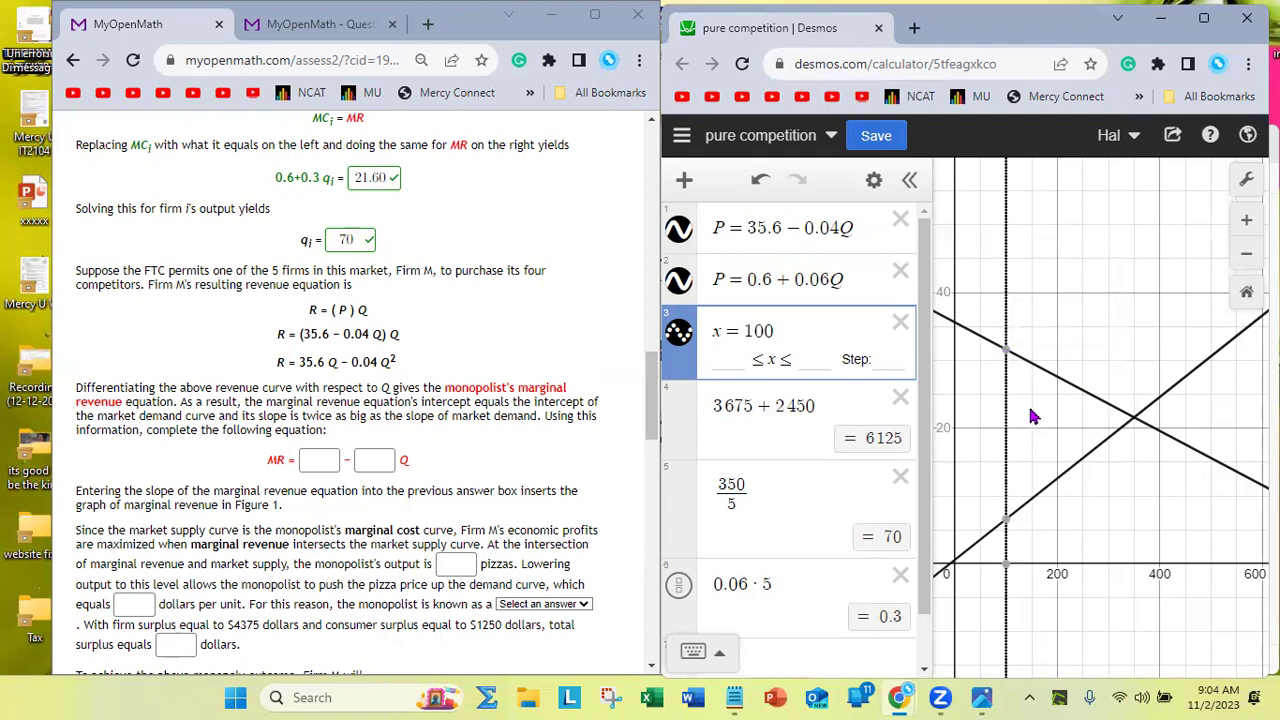
pyautogui.rightClick(6, 8)
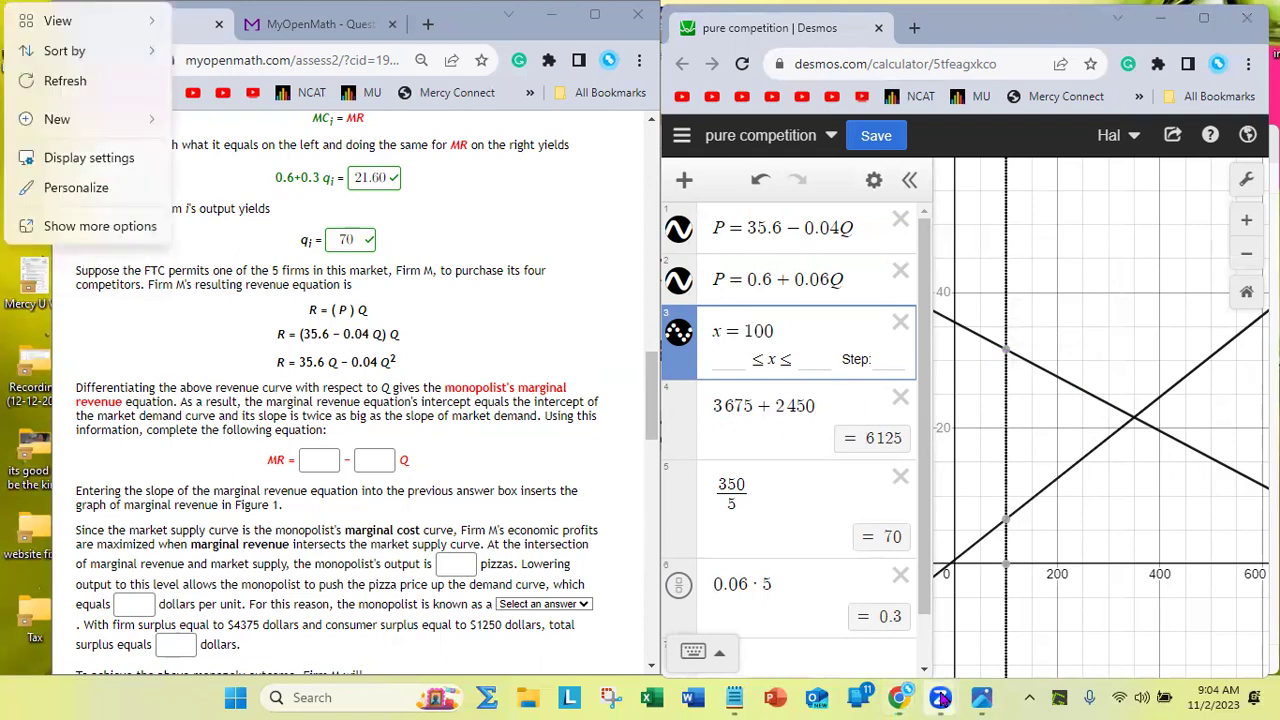
# Review Firm M's revenue equations in MyOpenMath, from R = (P) Q through R = 35.6 Q − 0.04 Q²
pyautogui.moveTo(940, 696)
pyautogui.click(1007, 358)
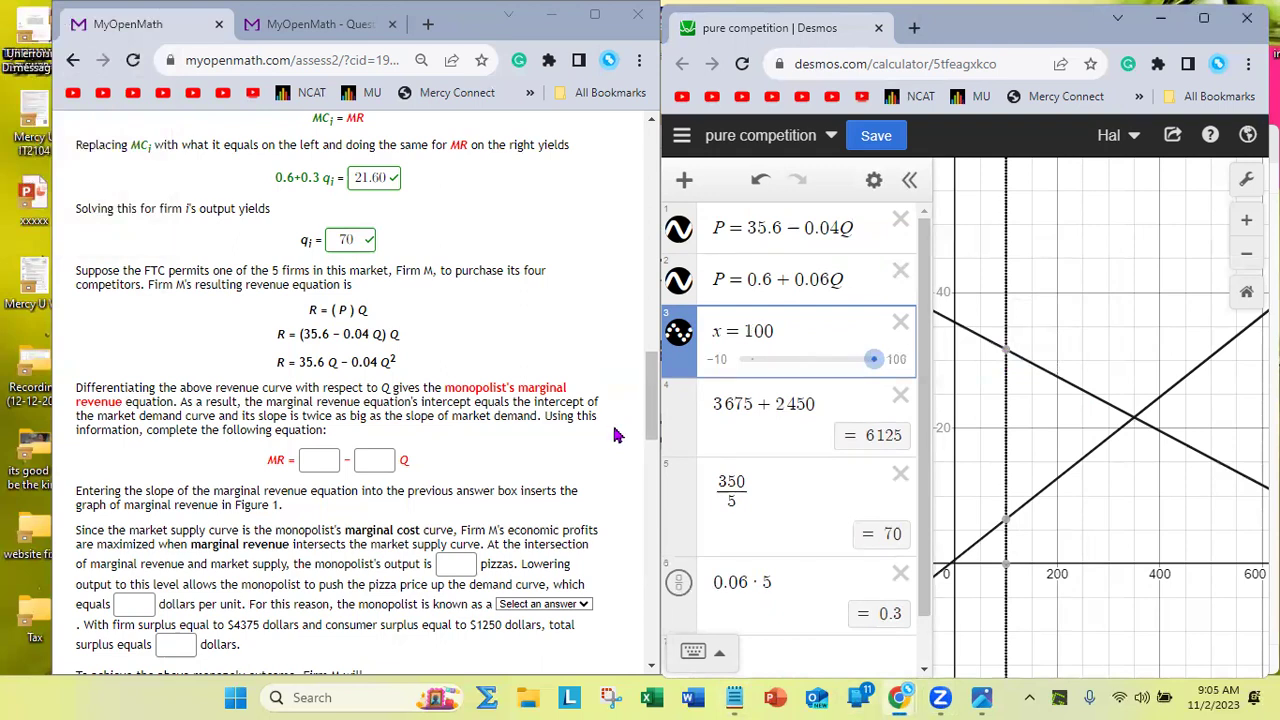
pyautogui.doubleClick(362, 311)
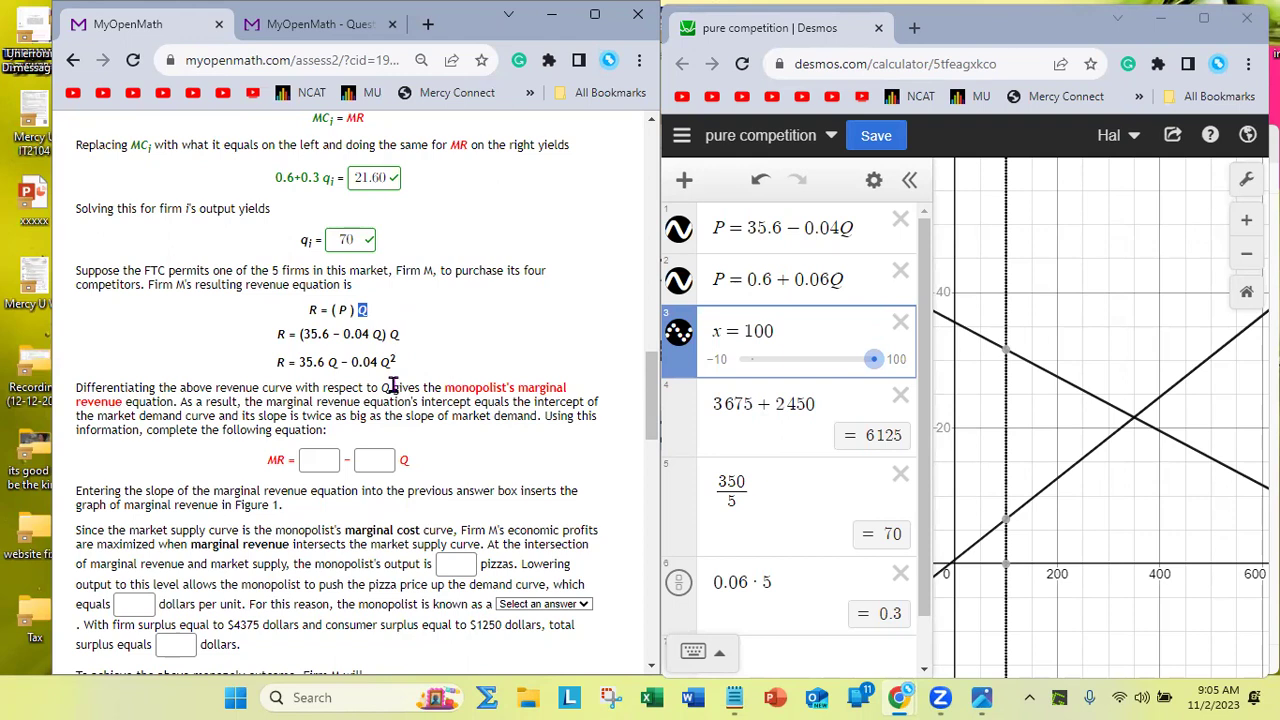
pyautogui.click(350, 240)
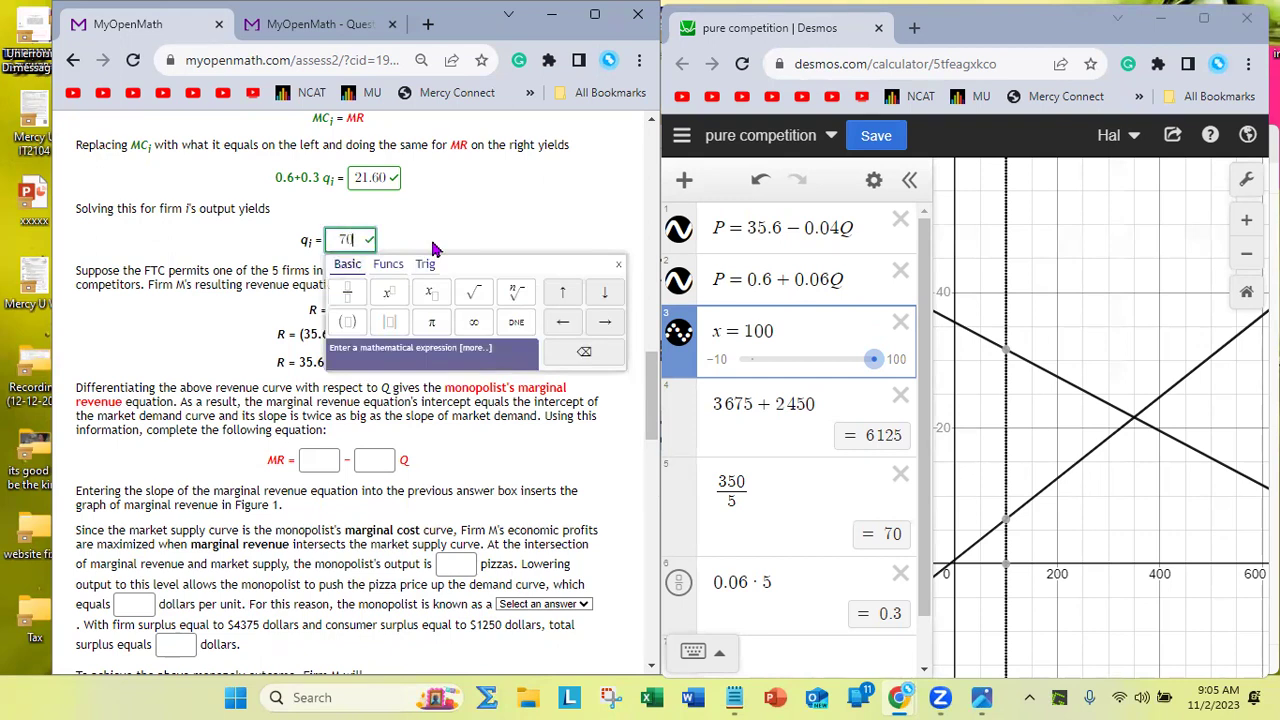
pyautogui.click(296, 356)
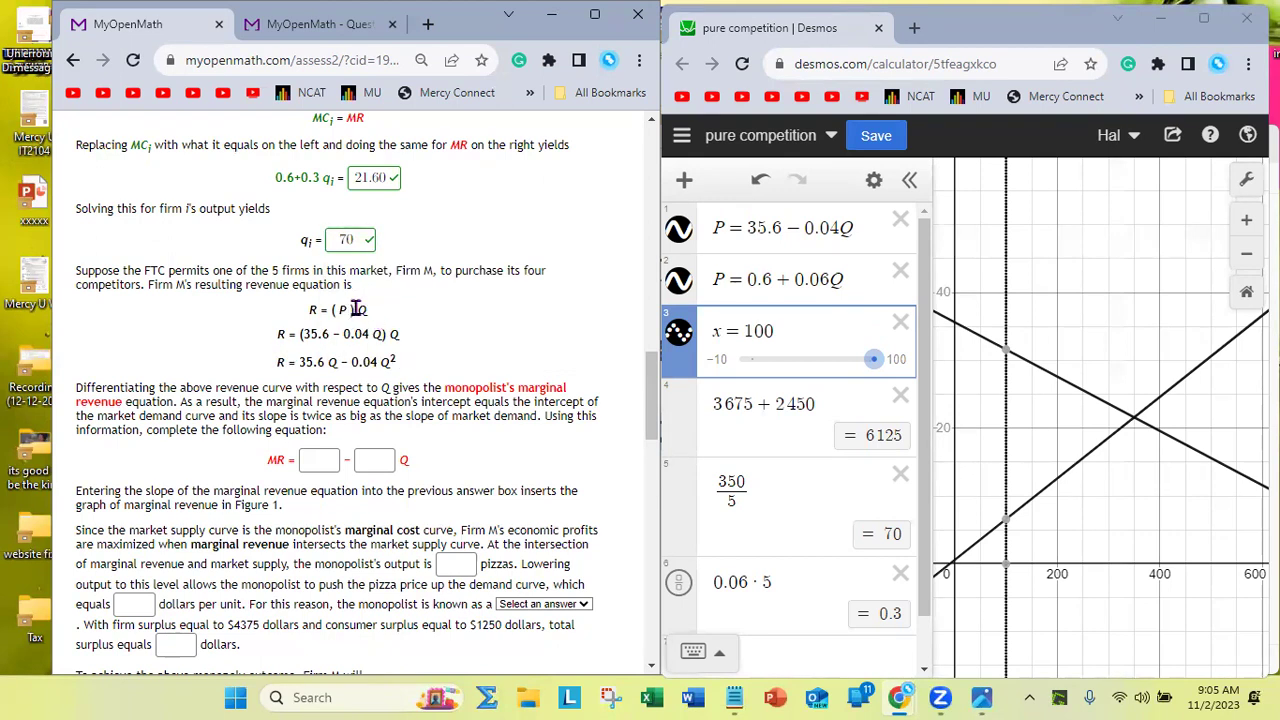
pyautogui.moveTo(356, 310); pyautogui.dragTo(370, 316)
pyautogui.doubleClick(338, 311)
pyautogui.moveTo(304, 335); pyautogui.dragTo(383, 346)
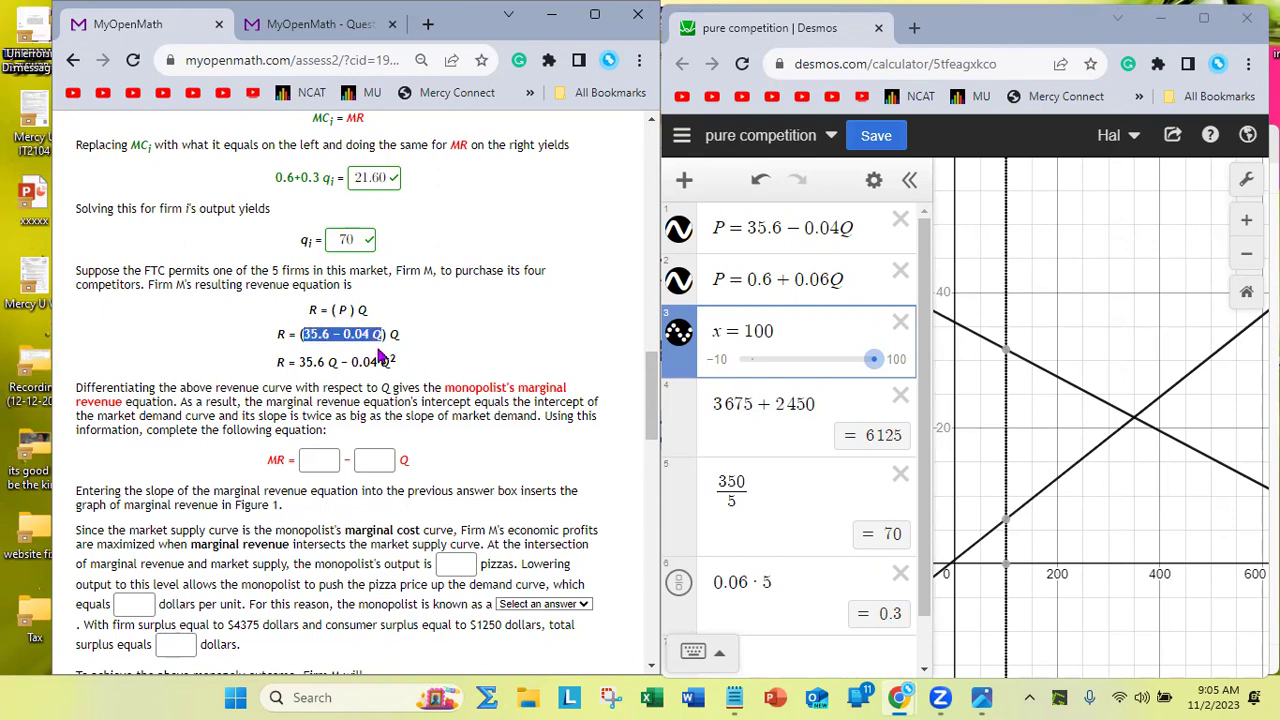
pyautogui.moveTo(277, 363); pyautogui.dragTo(406, 364)
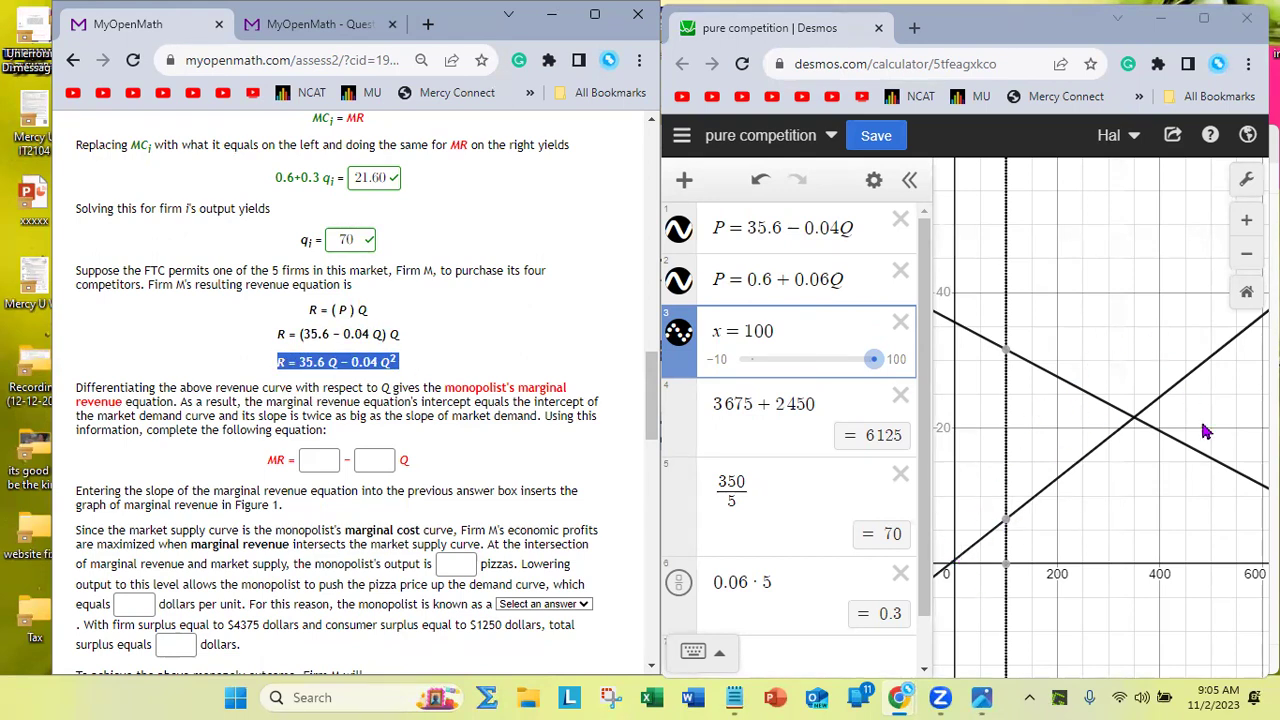
pyautogui.click(446, 370)
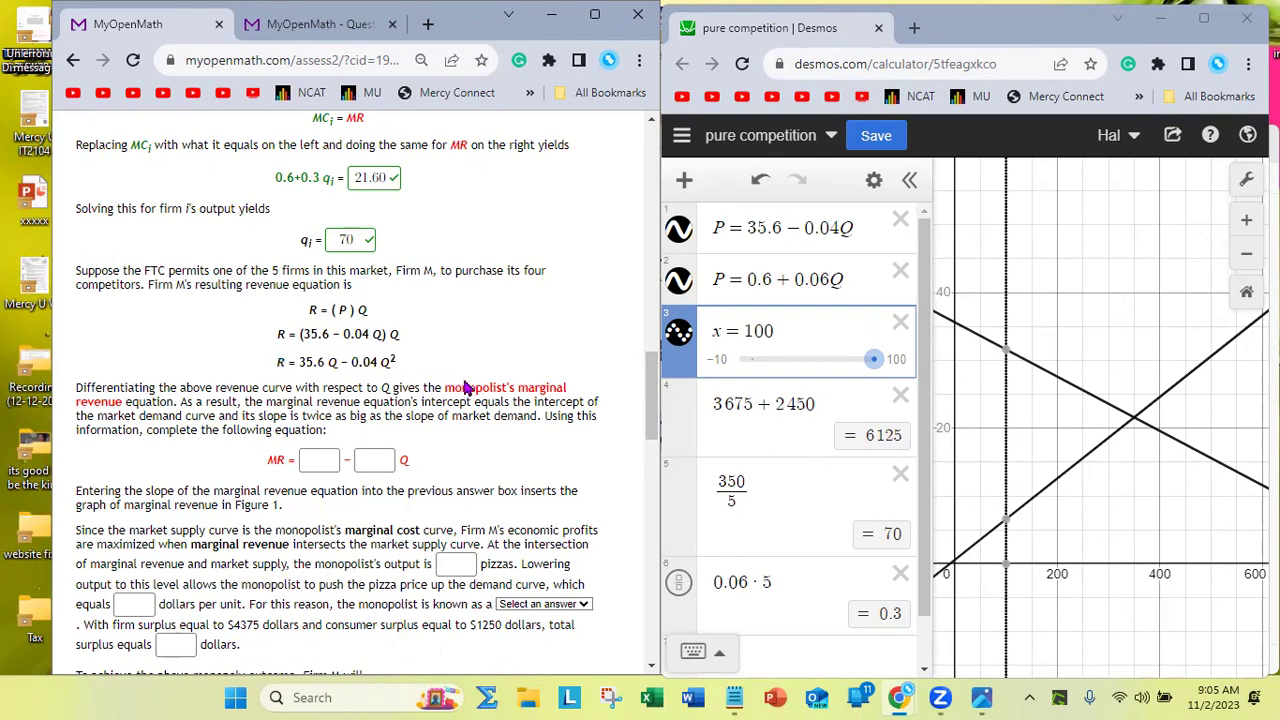
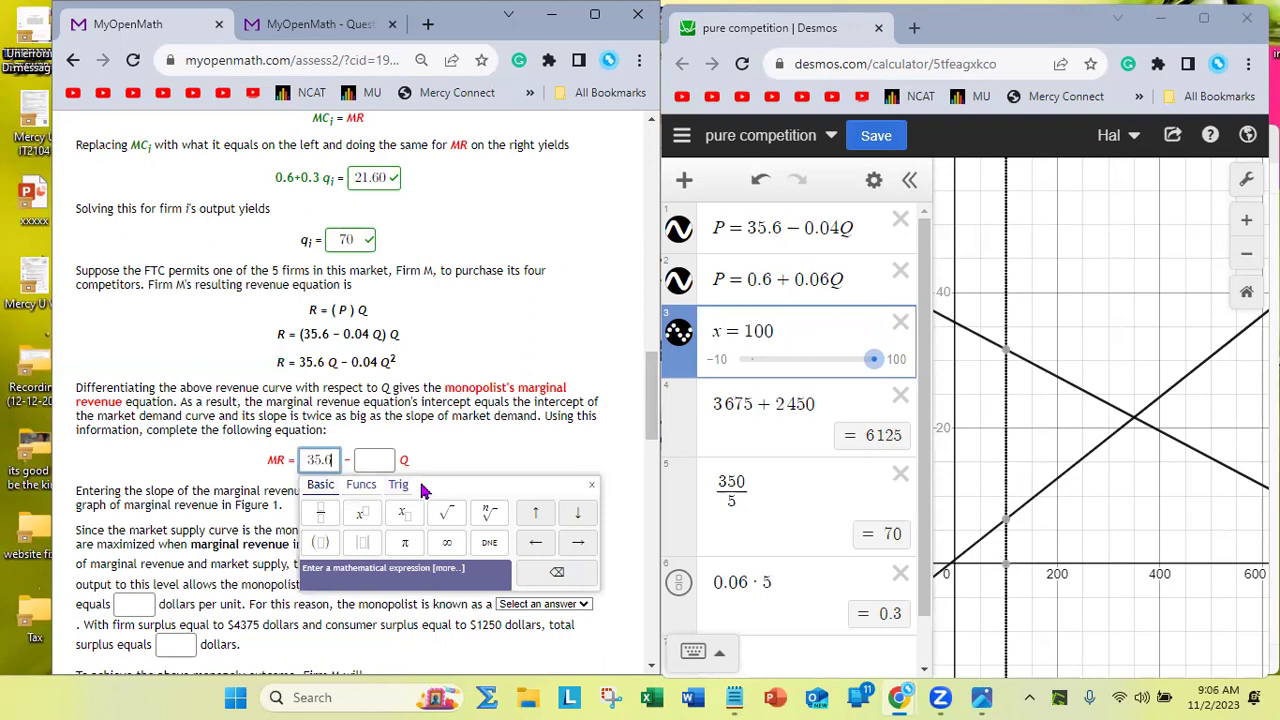
# Complete the monopolist's marginal revenue equation with 35.6 and 0.08, comparing its terms with the revenue equation
pyautogui.click(586, 363)
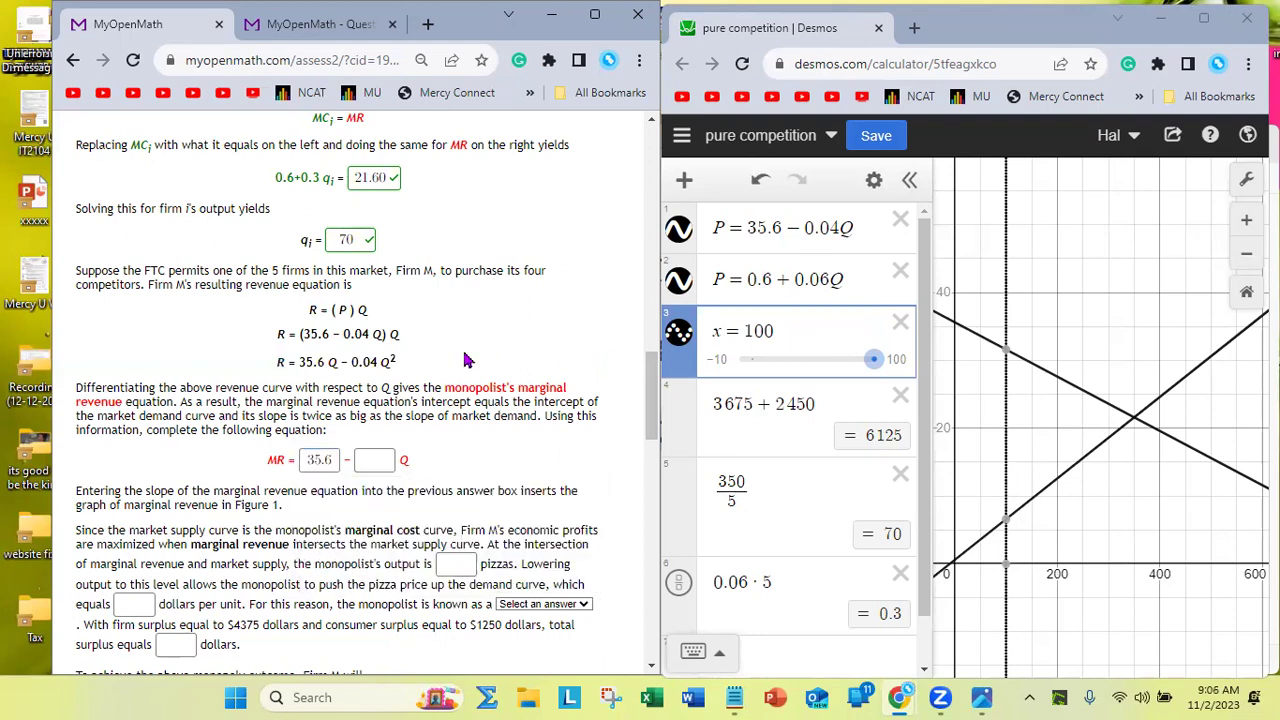
pyautogui.moveTo(349, 362); pyautogui.dragTo(404, 367)
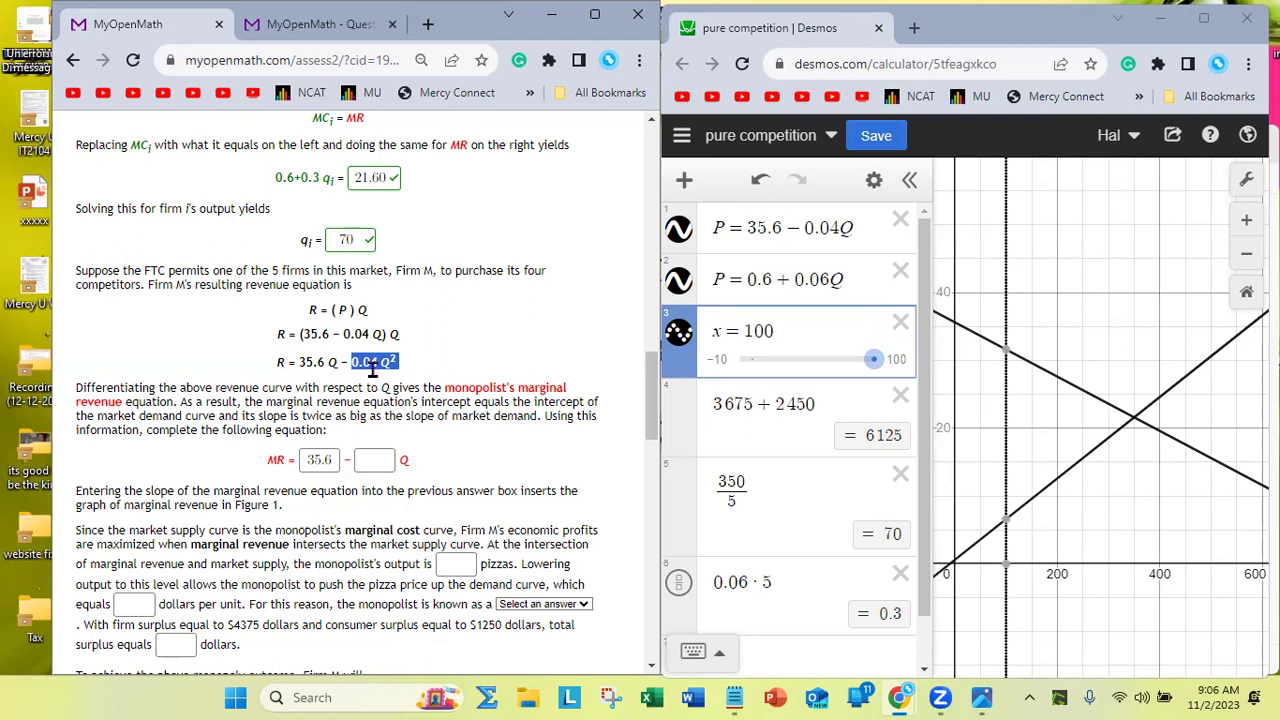
pyautogui.click(370, 458)
pyautogui.write('0.08')
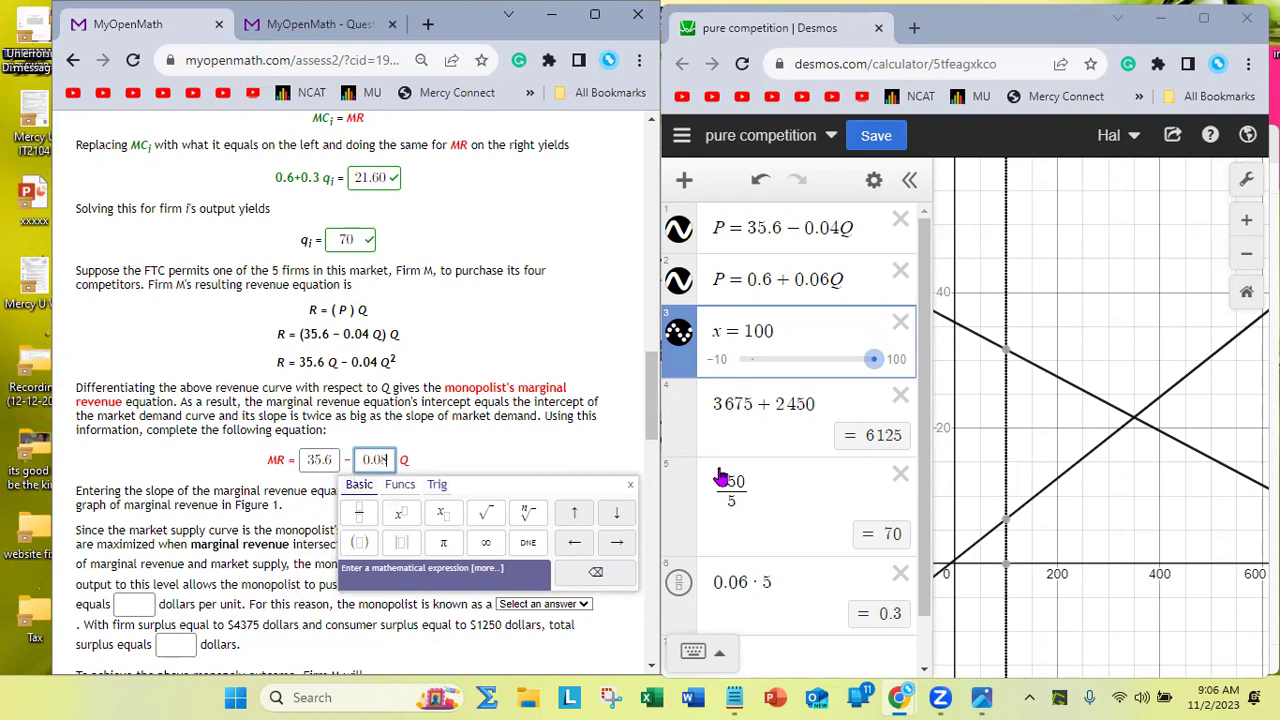
pyautogui.doubleClick(400, 360)
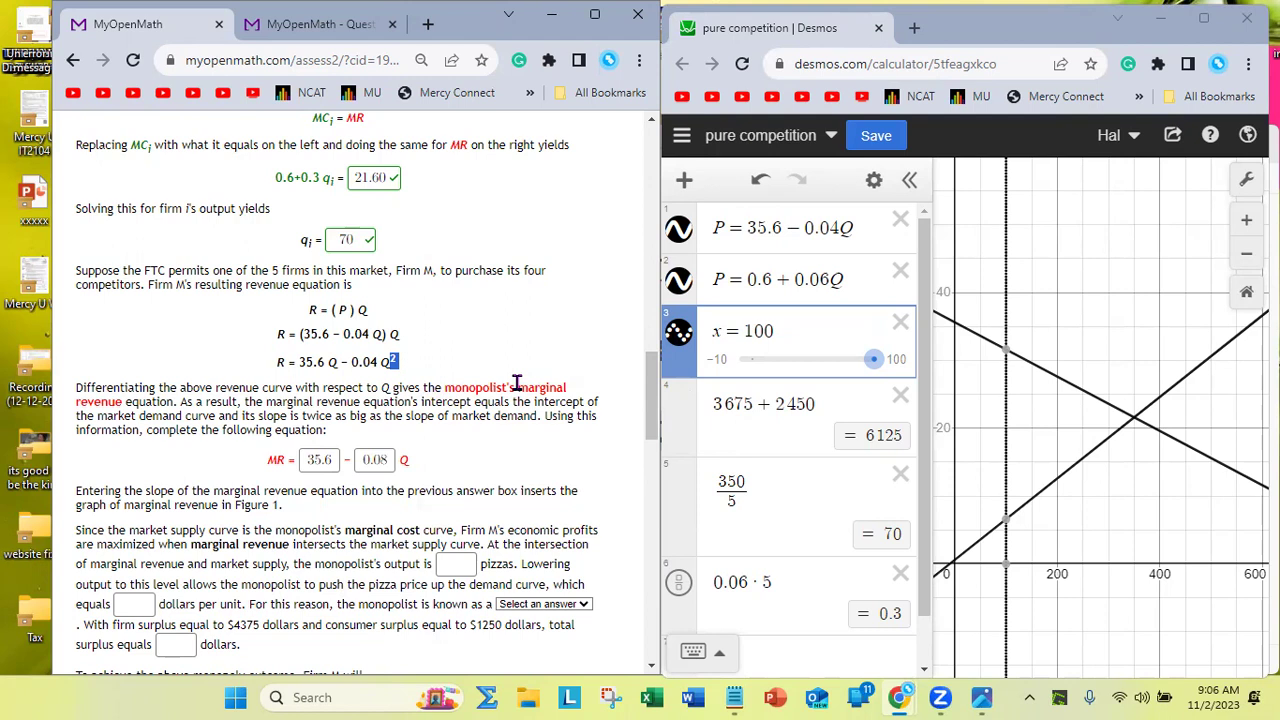
pyautogui.click(384, 363)
pyautogui.moveTo(380, 363); pyautogui.dragTo(398, 364)
pyautogui.moveTo(404, 463); pyautogui.dragTo(405, 462)
pyautogui.click(322, 458)
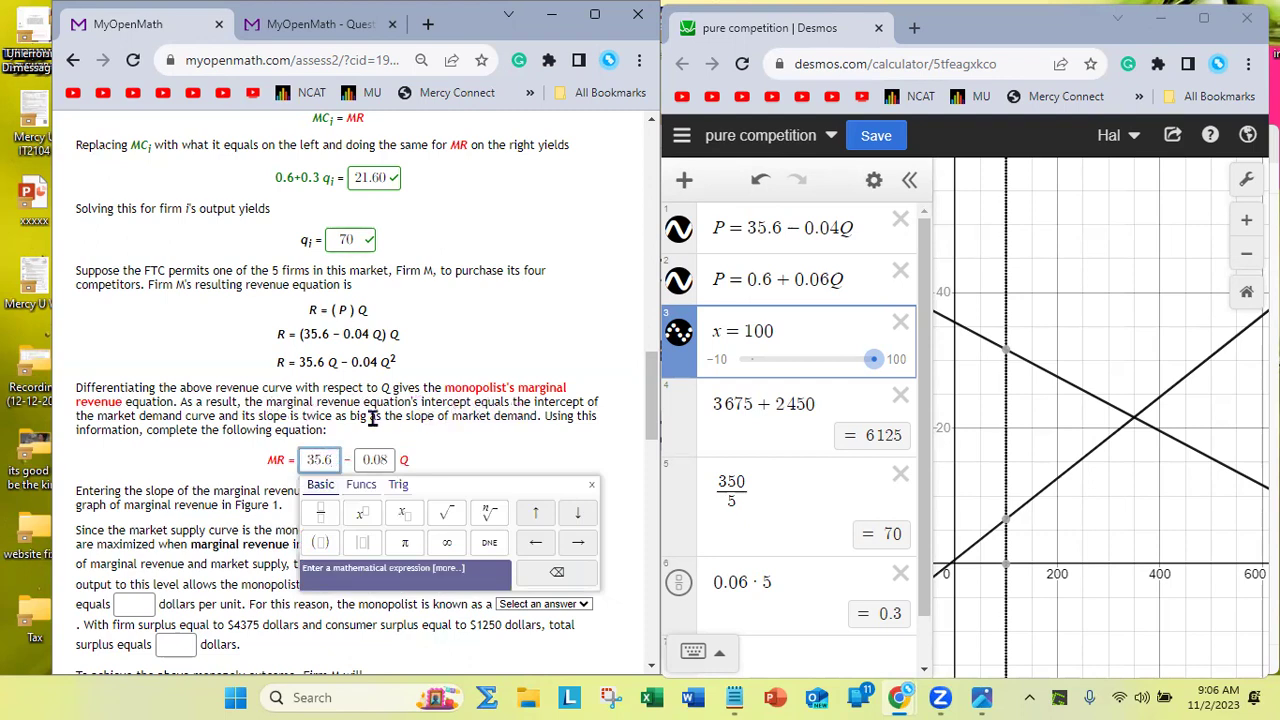
pyautogui.click(372, 458)
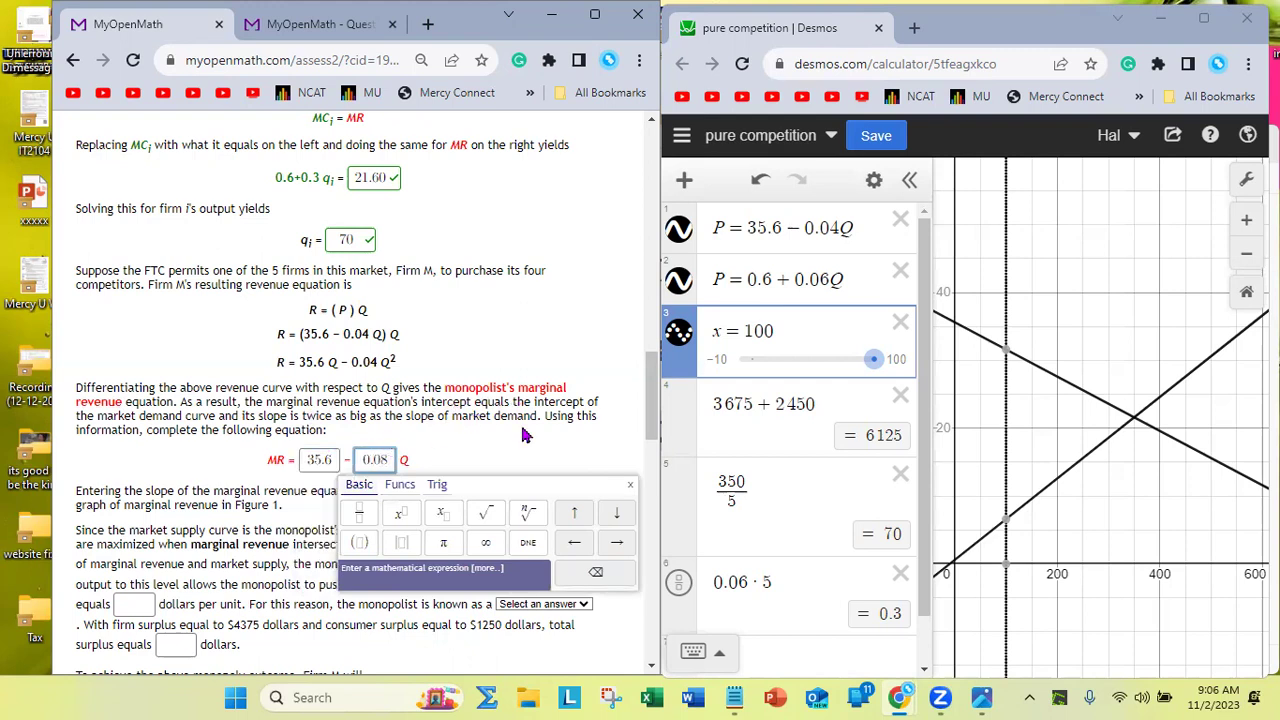
# Add the marginal revenue curve P = 35.6 − 0.08Q in Desmos below the supply equation, based on a copy of the demand equation
pyautogui.click(863, 279)
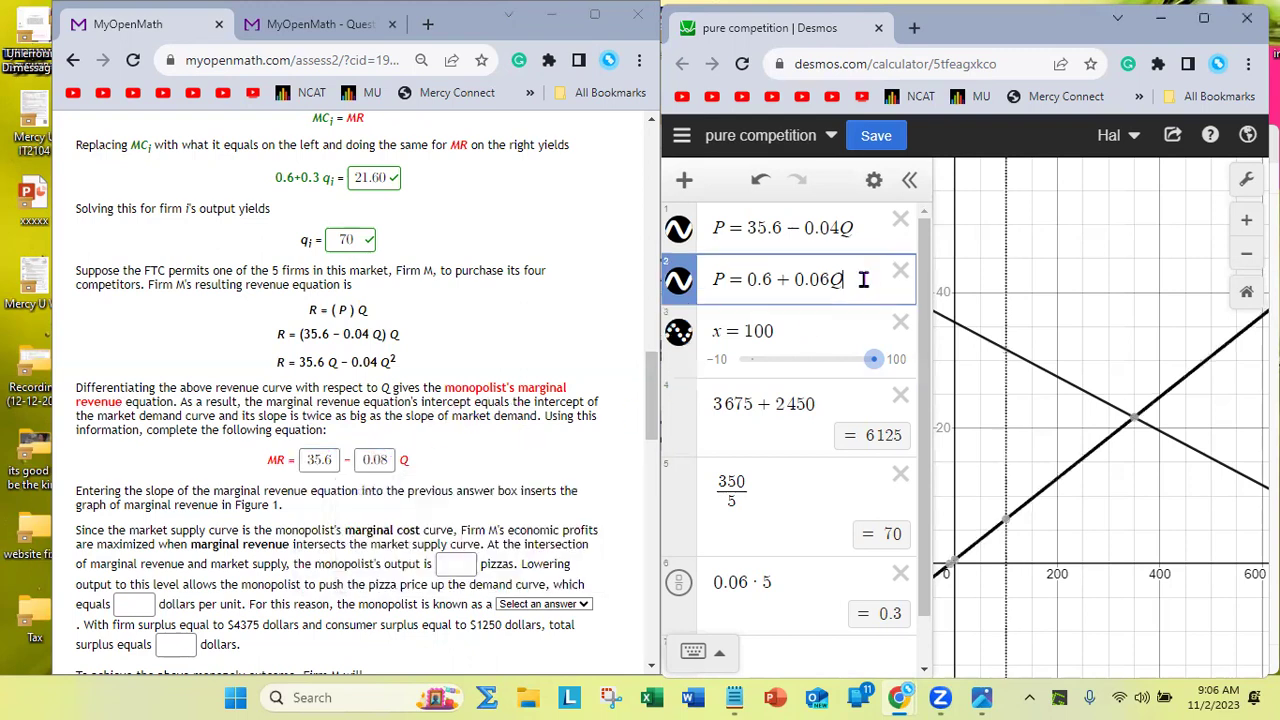
pyautogui.press('Return')
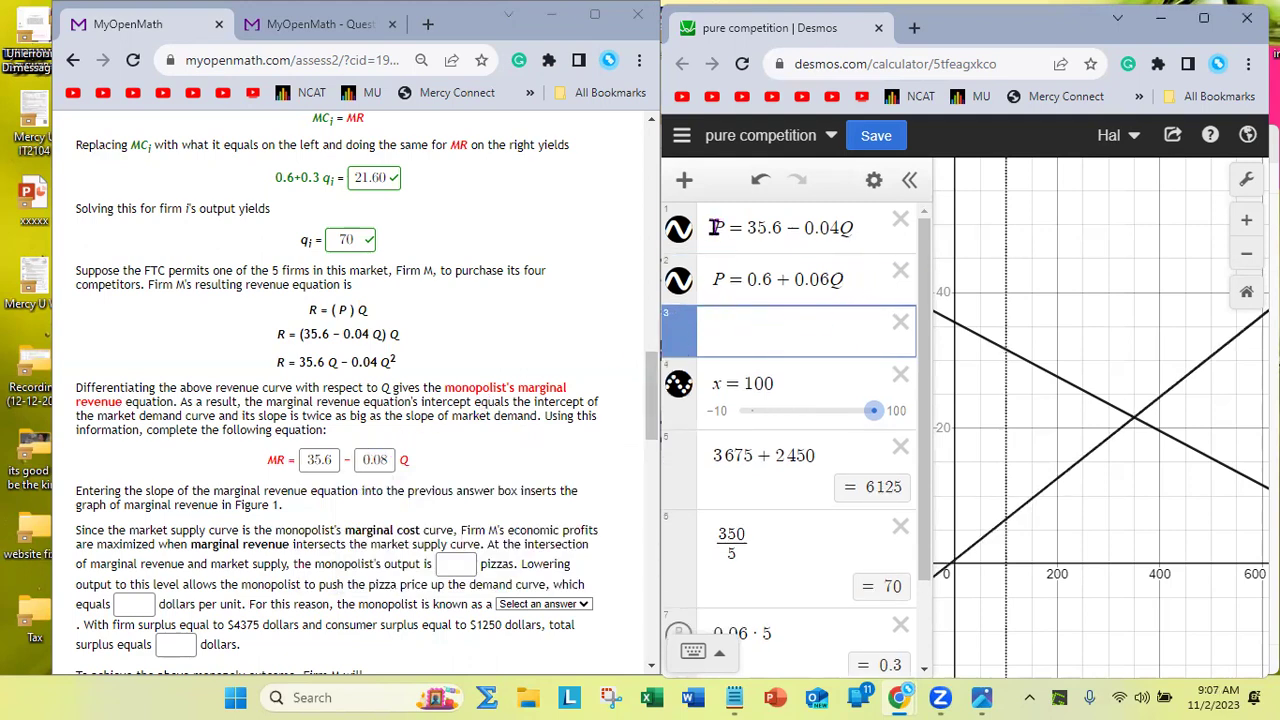
pyautogui.moveTo(716, 228); pyautogui.dragTo(862, 228)
pyautogui.hotkey('ctrl', 'c')
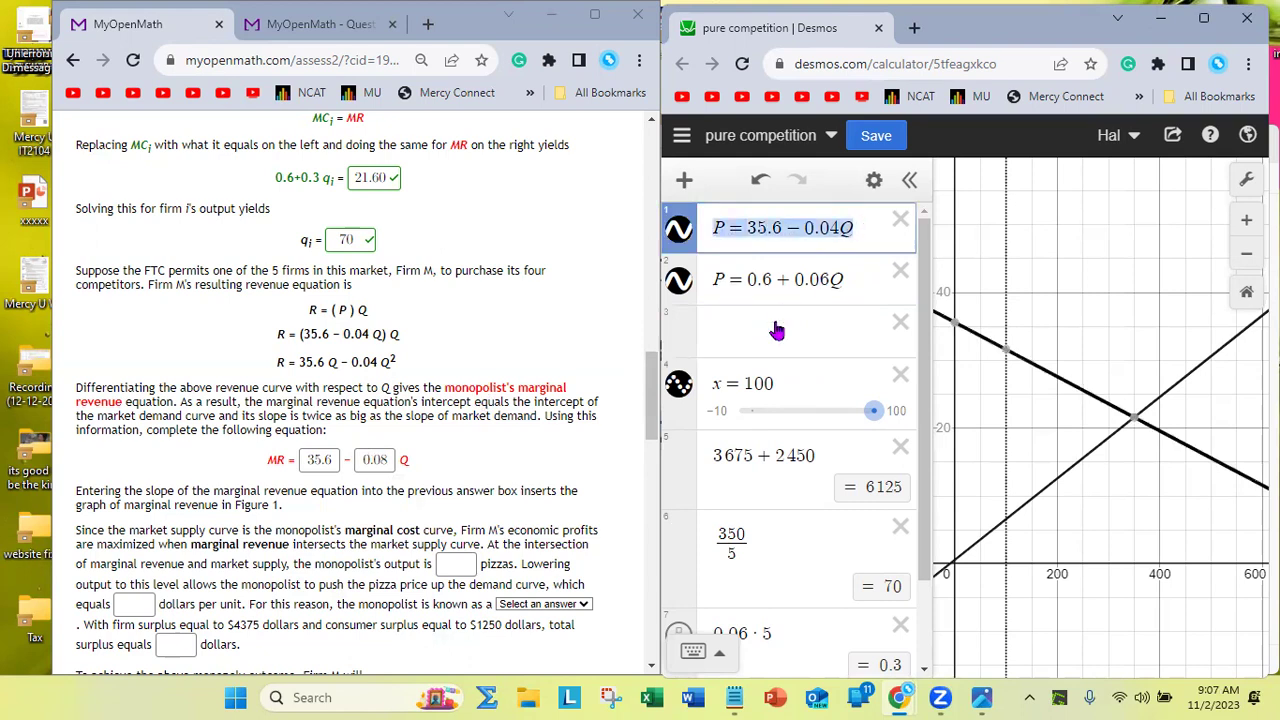
pyautogui.click(772, 332)
pyautogui.hotkey('ctrl', 'v')
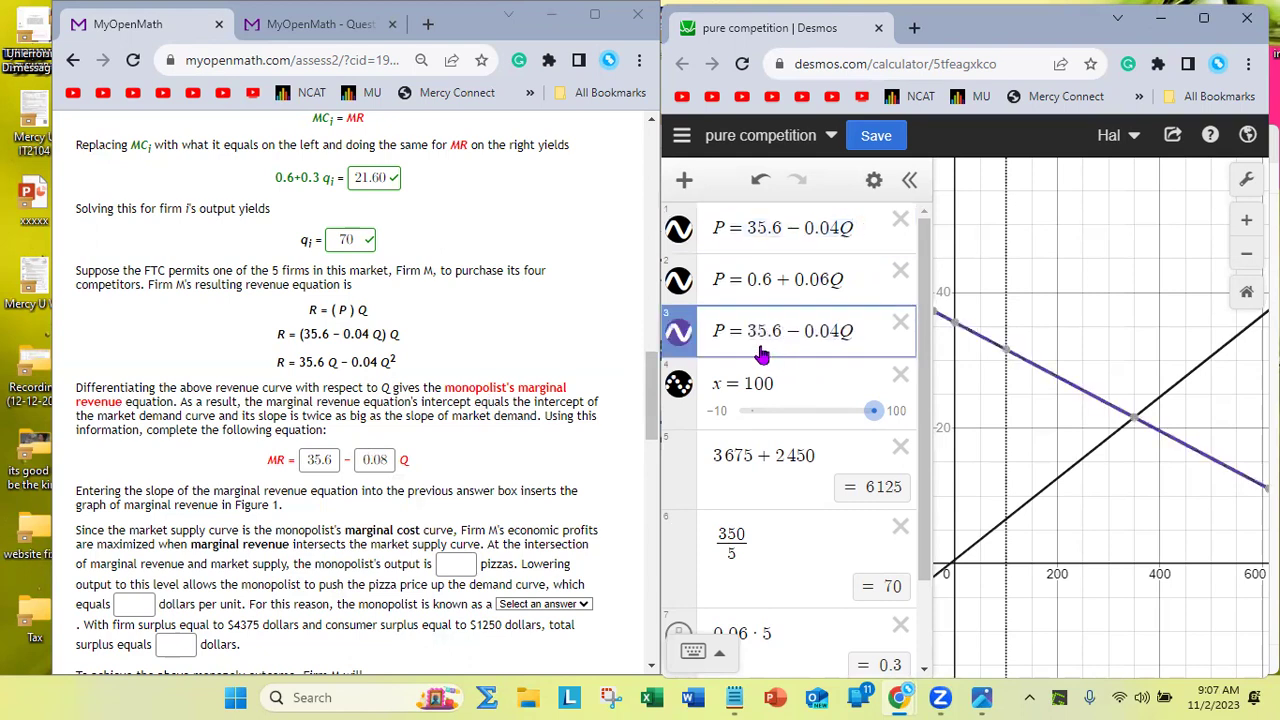
pyautogui.click(749, 331)
pyautogui.moveTo(749, 331); pyautogui.dragTo(786, 331)
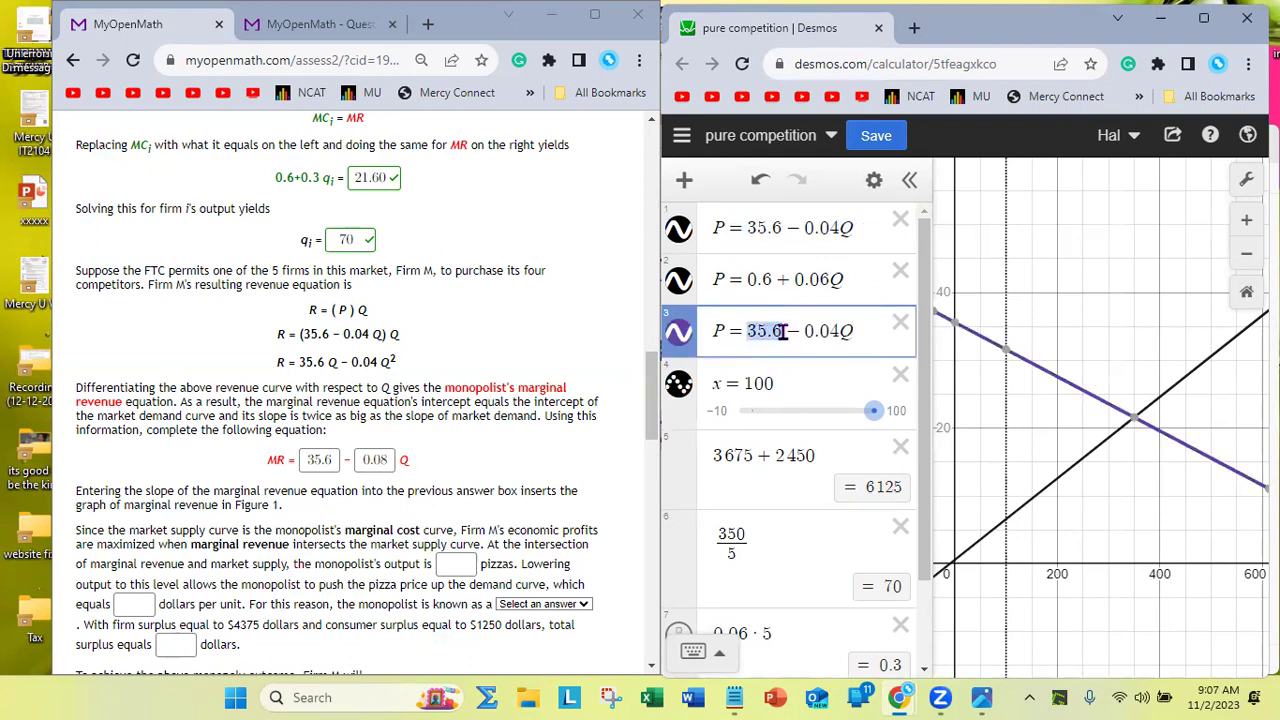
pyautogui.click(834, 332)
pyautogui.press('BackSpace')
pyautogui.write('8')
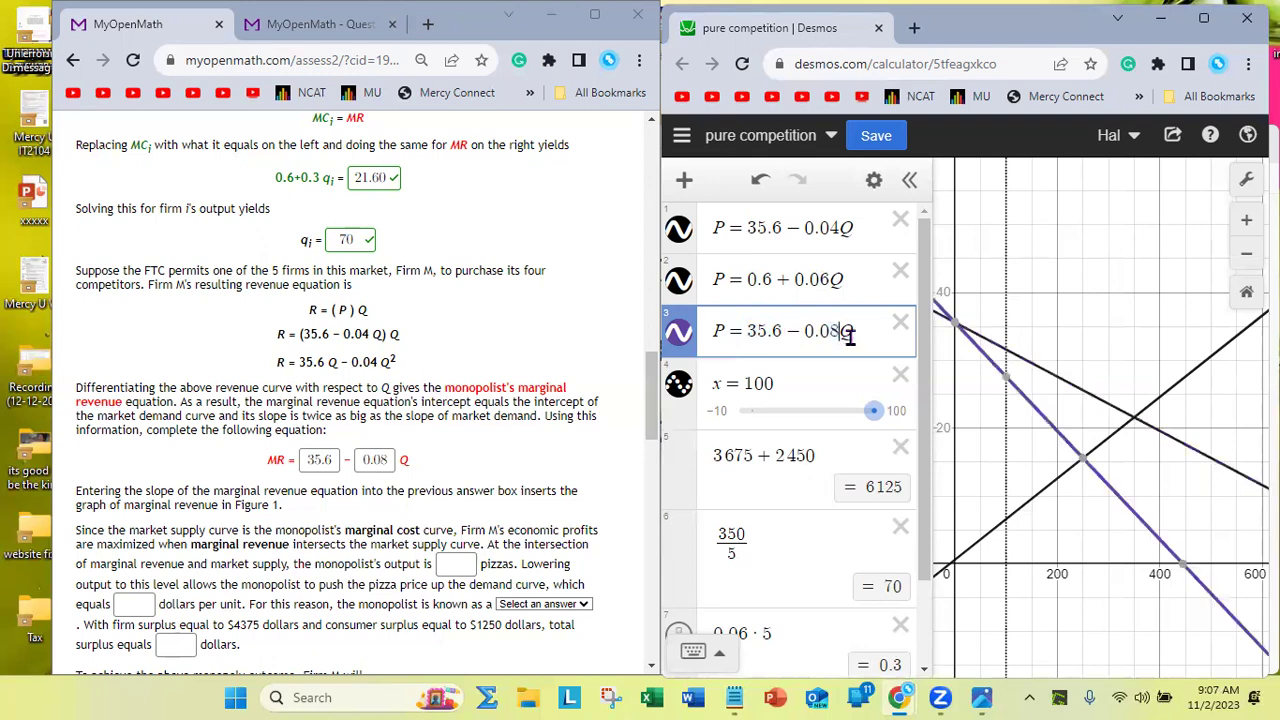
# Change the color of the marginal revenue curve in Desmos to red
pyautogui.click(873, 181)
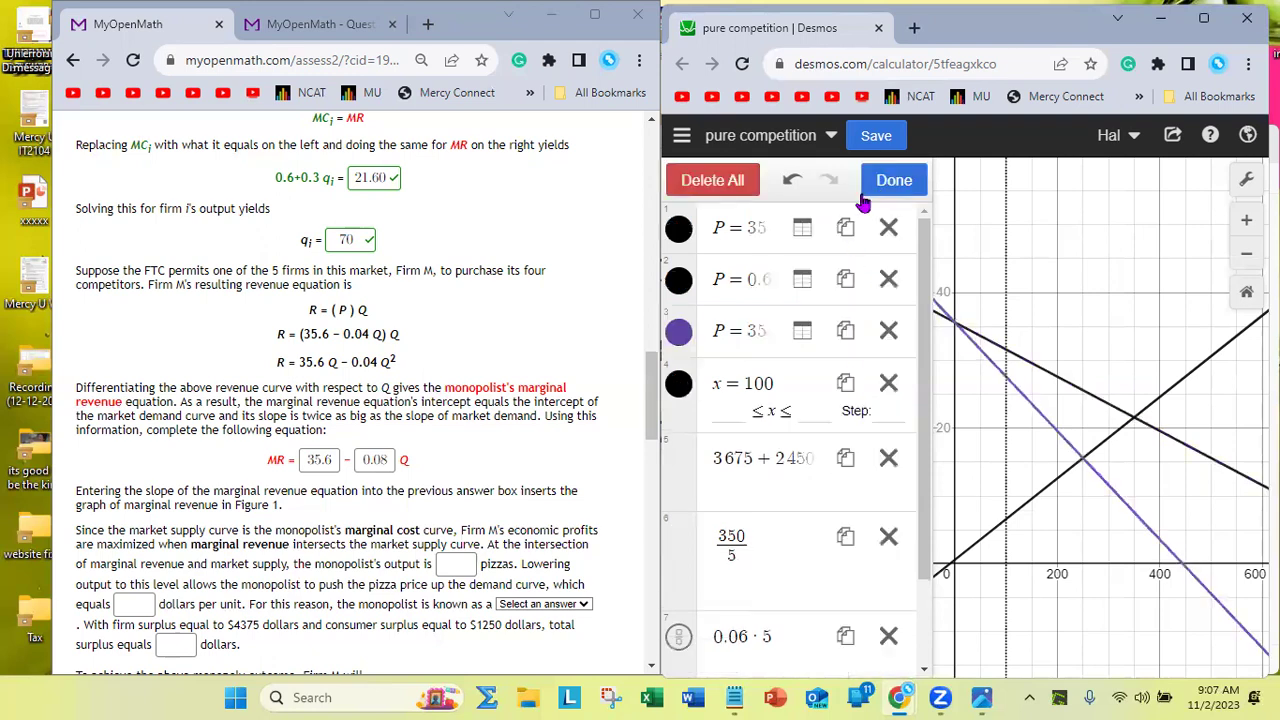
pyautogui.click(679, 331)
pyautogui.click(728, 431)
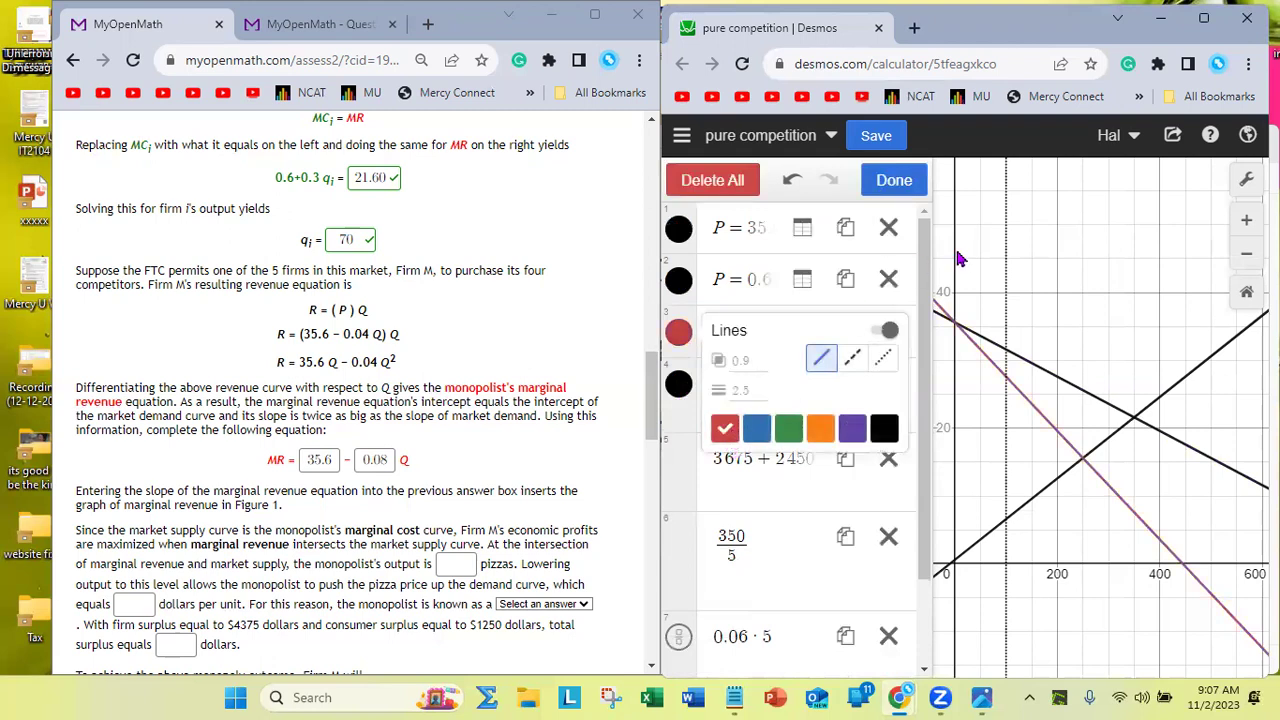
pyautogui.click(897, 193)
# Submit the marginal revenue equation in MyOpenMath and look at the updated graph in Figure 1
pyautogui.scroll(2, 397, 383)
pyautogui.scroll(10, 397, 383)
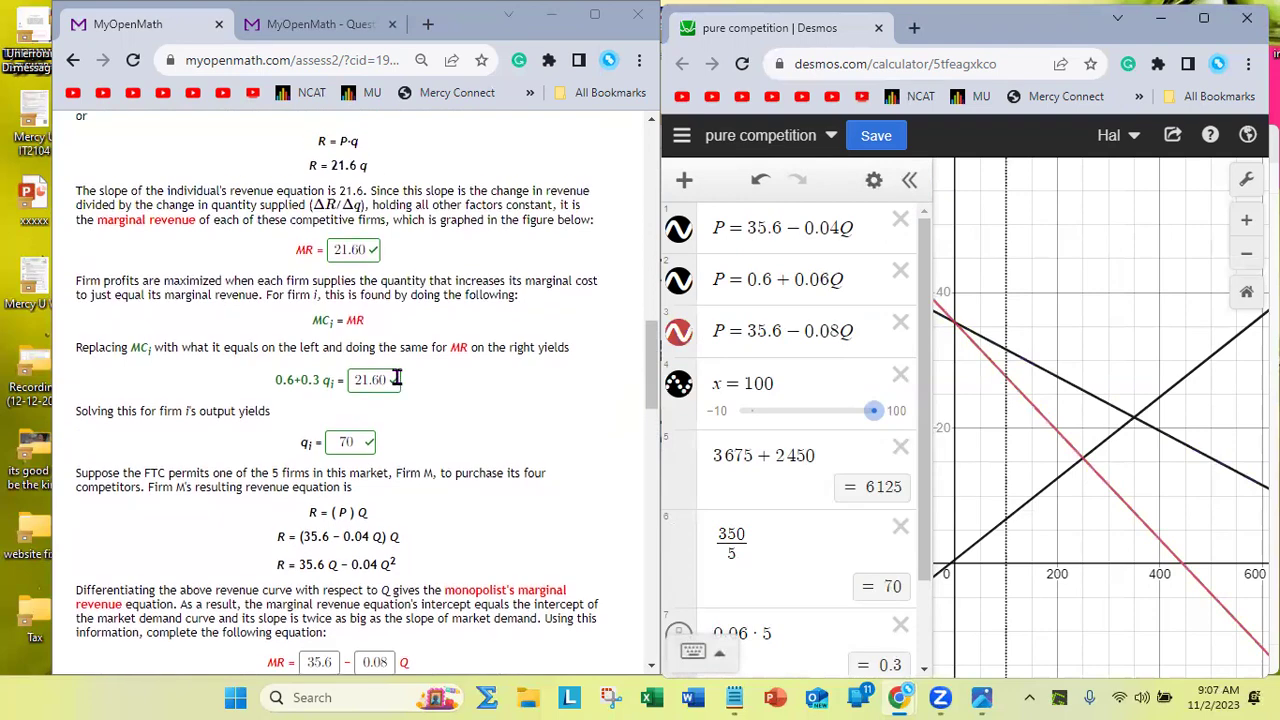
pyautogui.scroll(4, 401, 385)
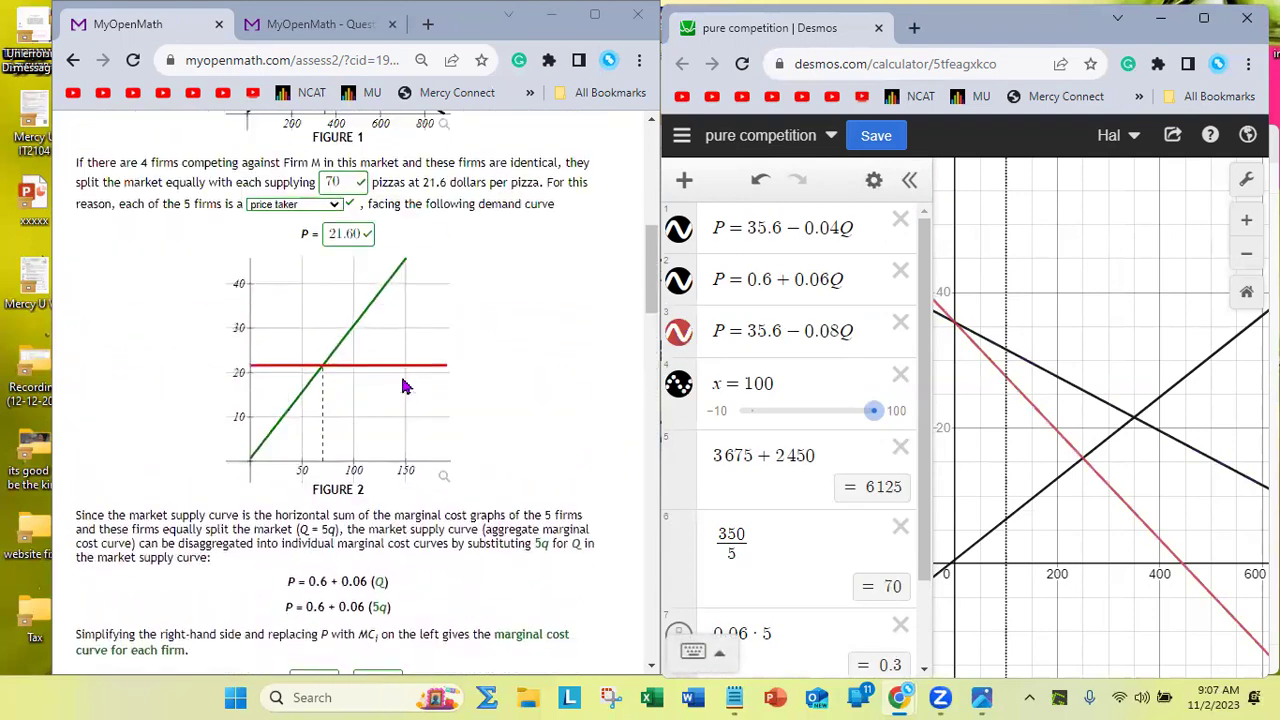
pyautogui.scroll(-9, 405, 382)
pyautogui.scroll(-3, 408, 380)
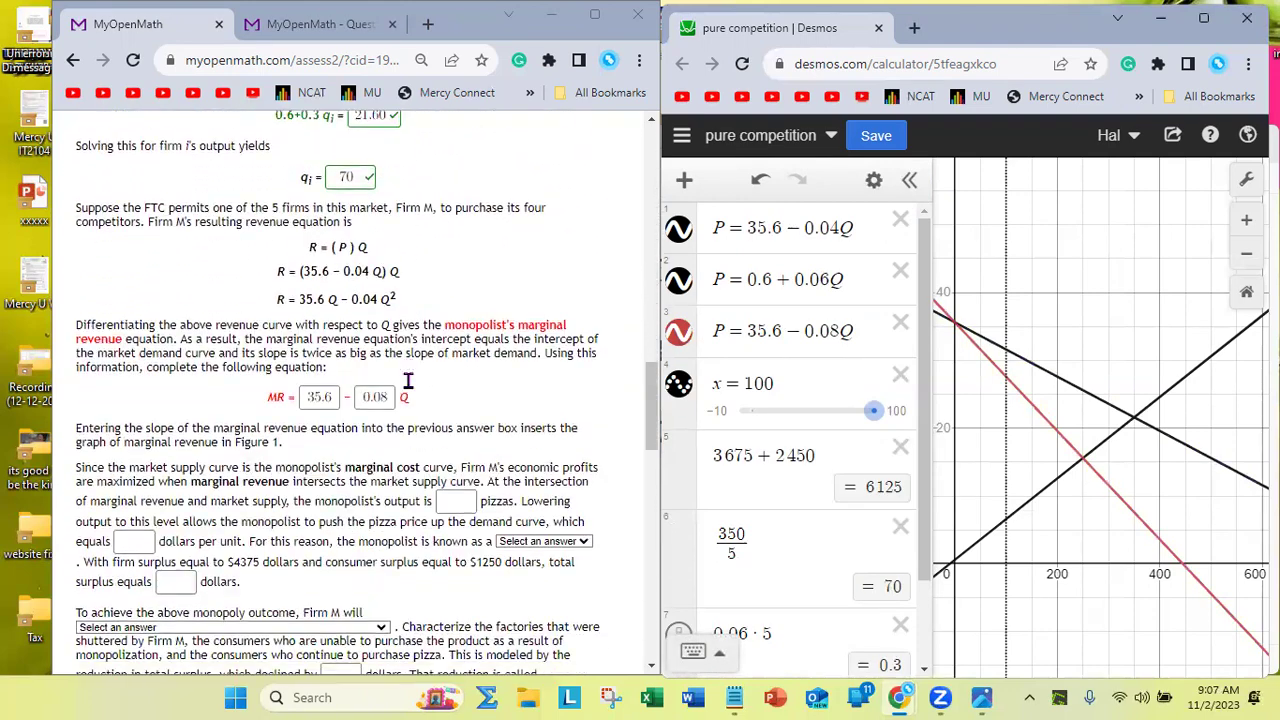
pyautogui.click(381, 336)
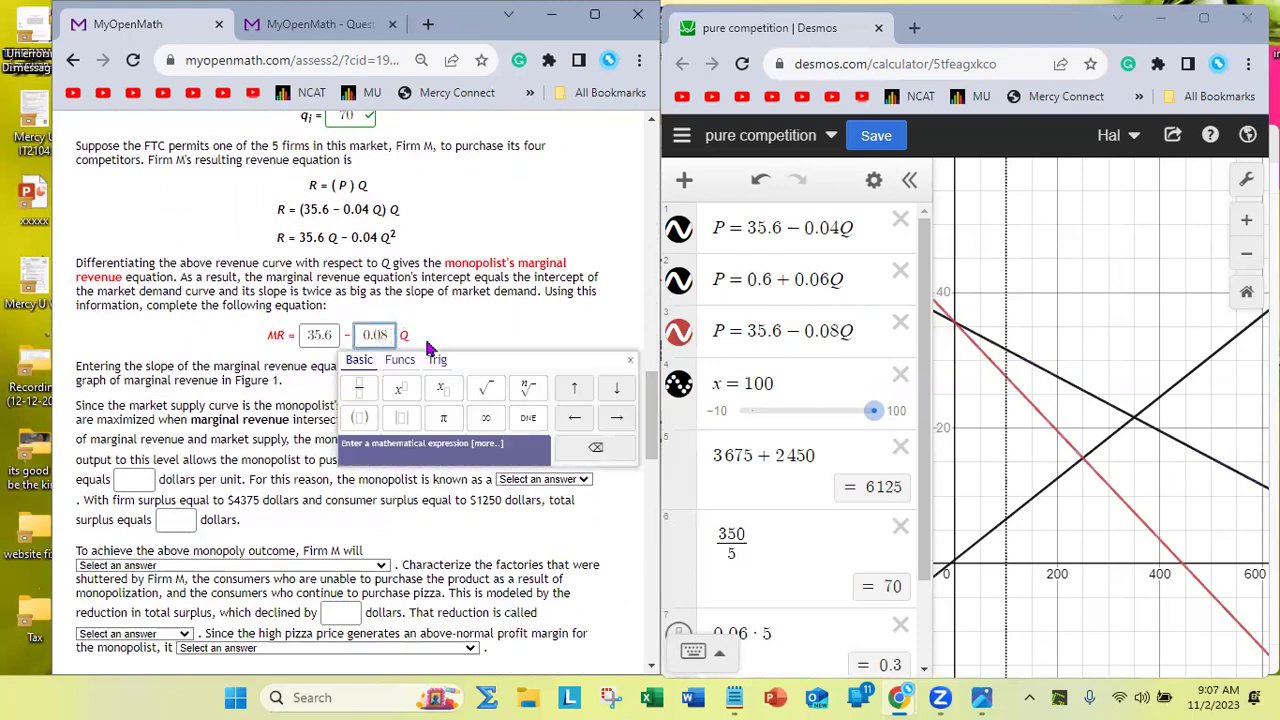
pyautogui.scroll(12, 437, 343)
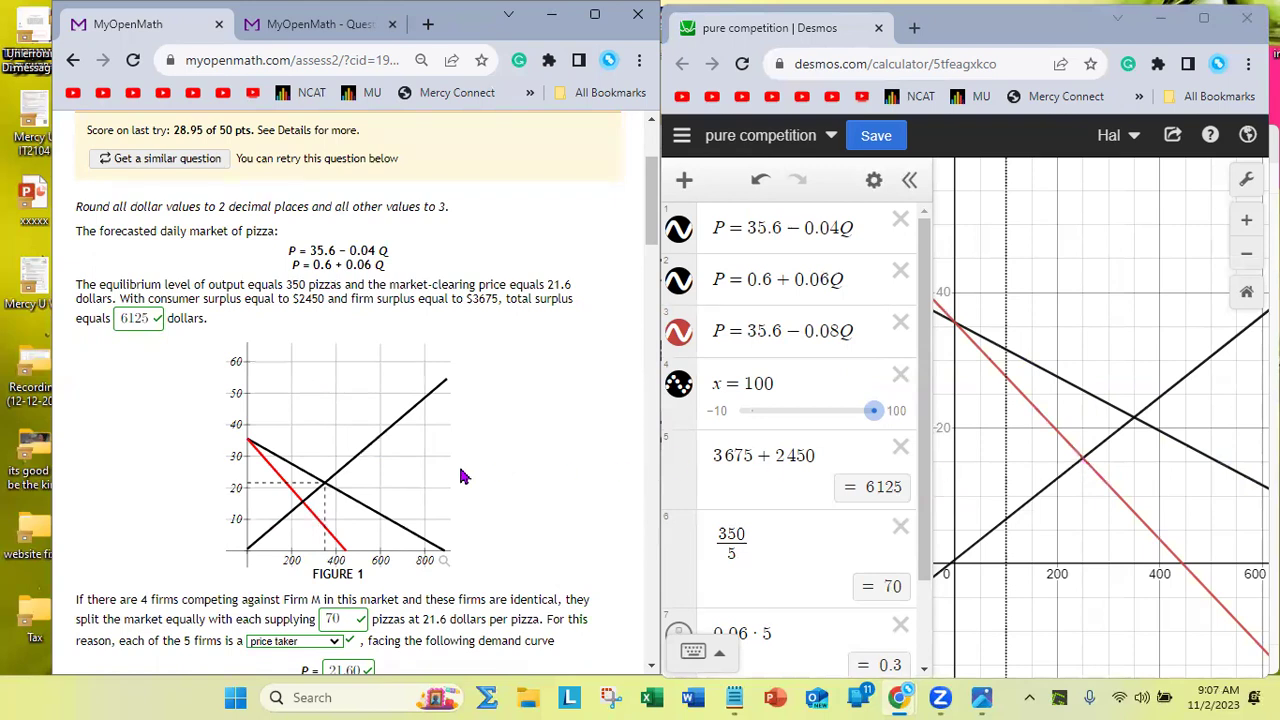
# Read the intersection of marginal revenue and supply in Desmos and enter 250 as the monopolist's output in MyOpenMath
pyautogui.scroll(-6, 462, 477)
pyautogui.scroll(-5, 462, 477)
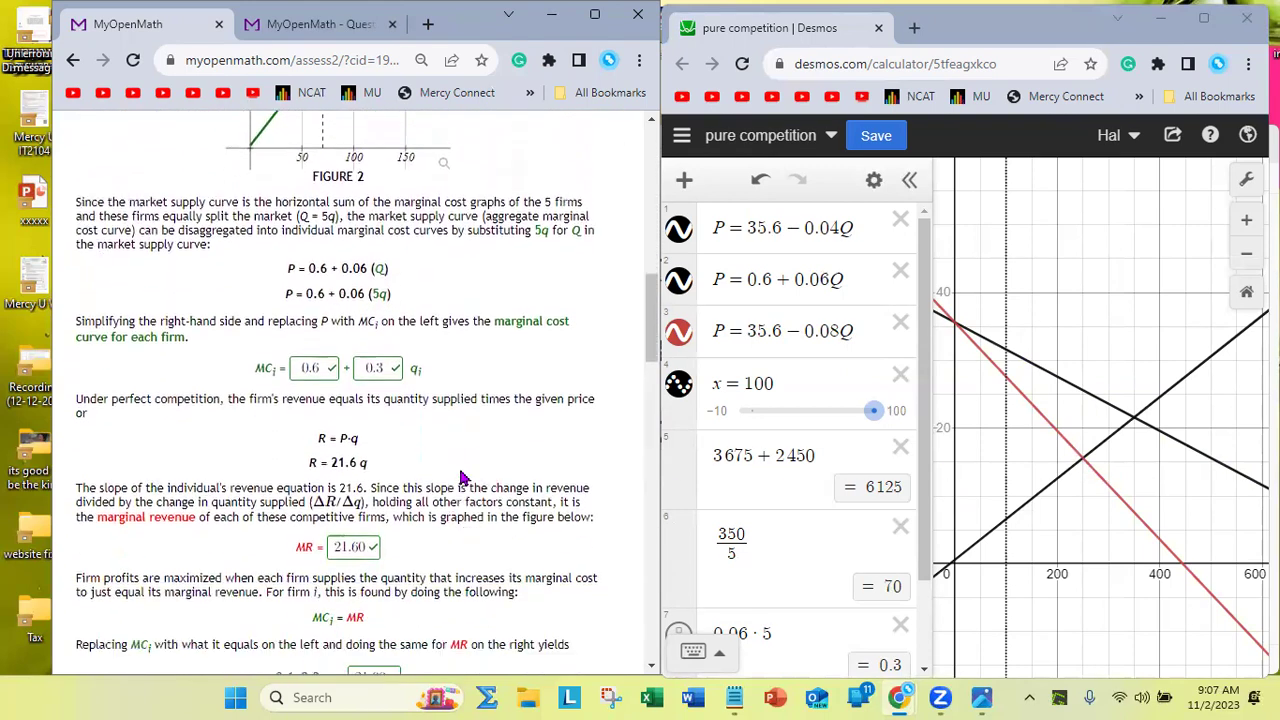
pyautogui.scroll(-3, 462, 477)
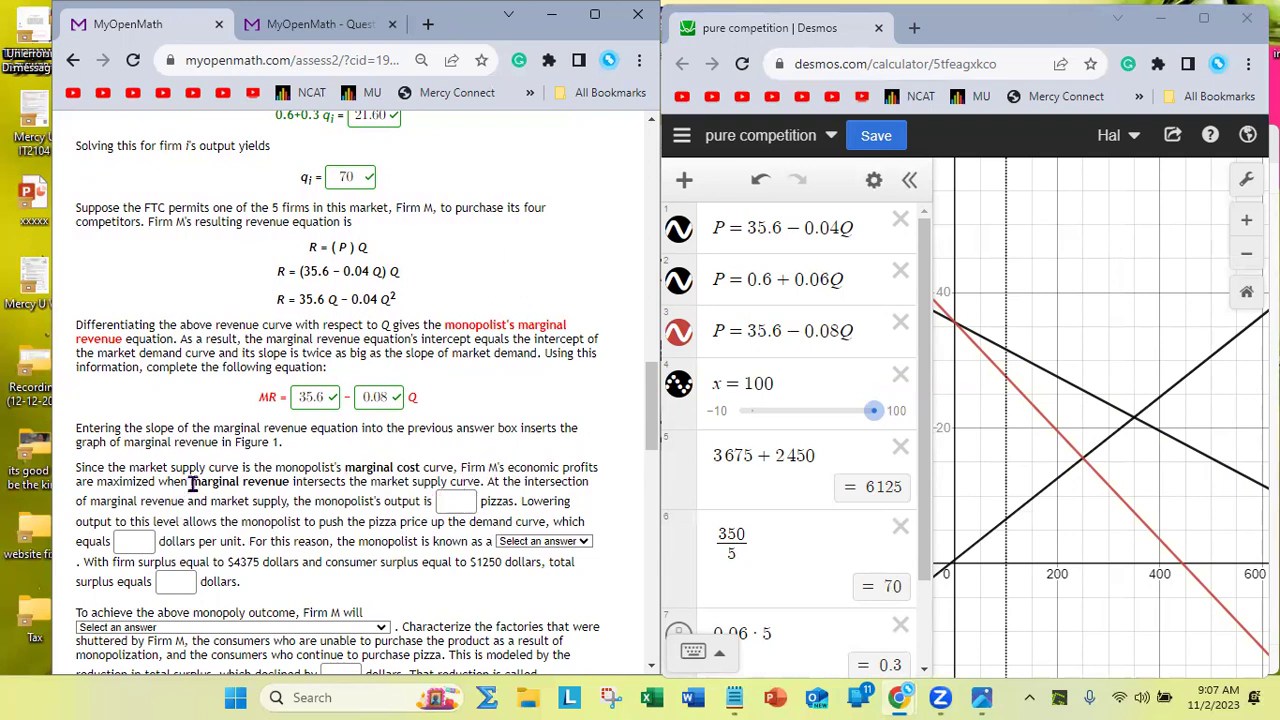
pyautogui.moveTo(192, 481); pyautogui.dragTo(316, 482)
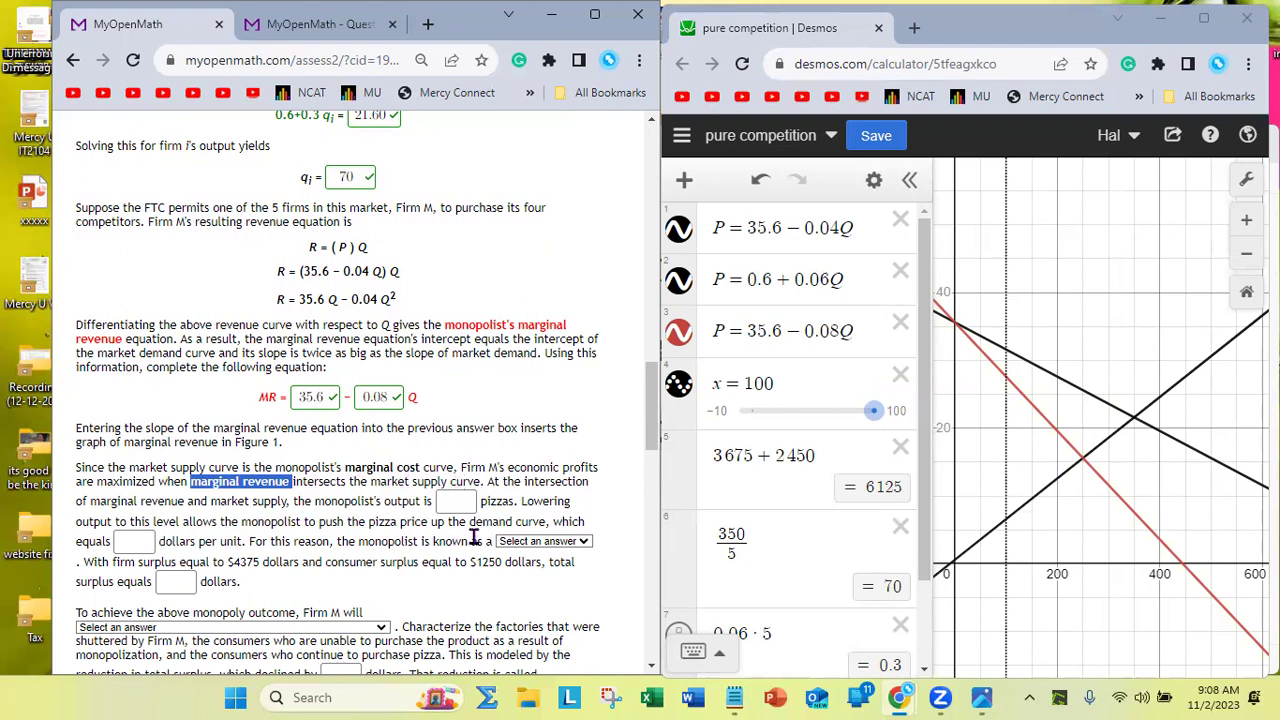
pyautogui.click(1083, 462)
pyautogui.click(1083, 459)
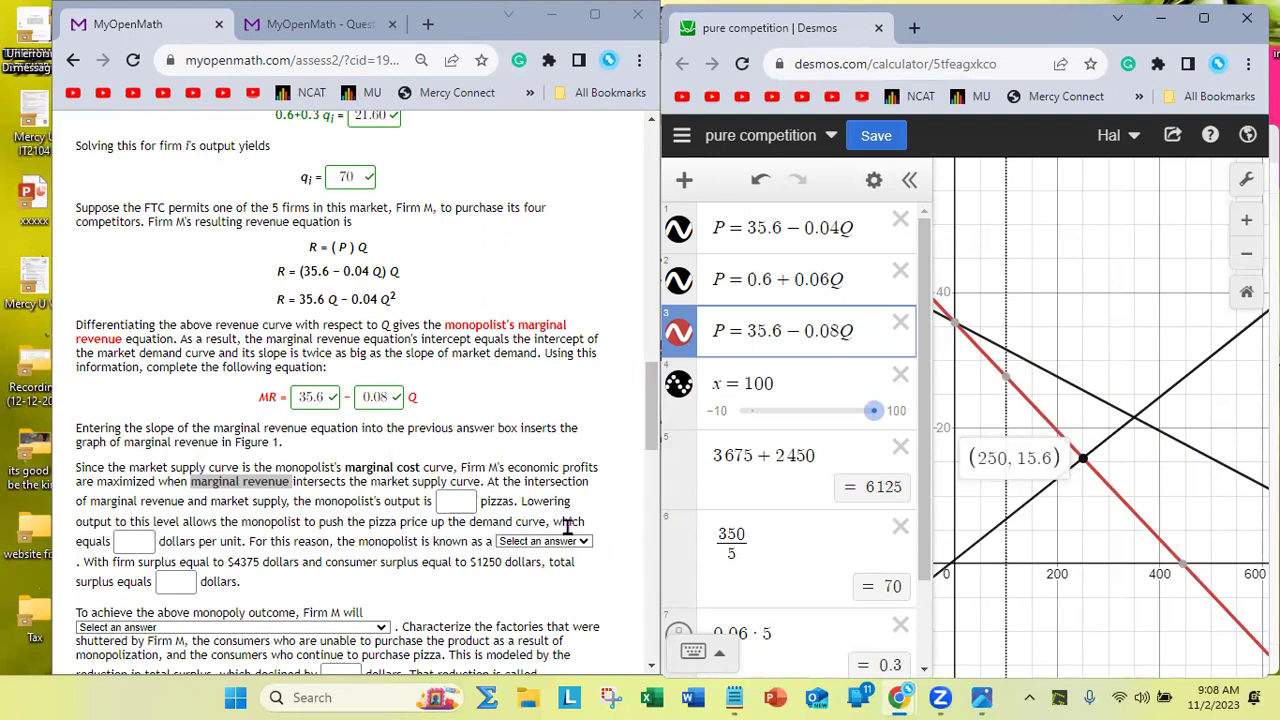
pyautogui.click(466, 505)
pyautogui.write('250')
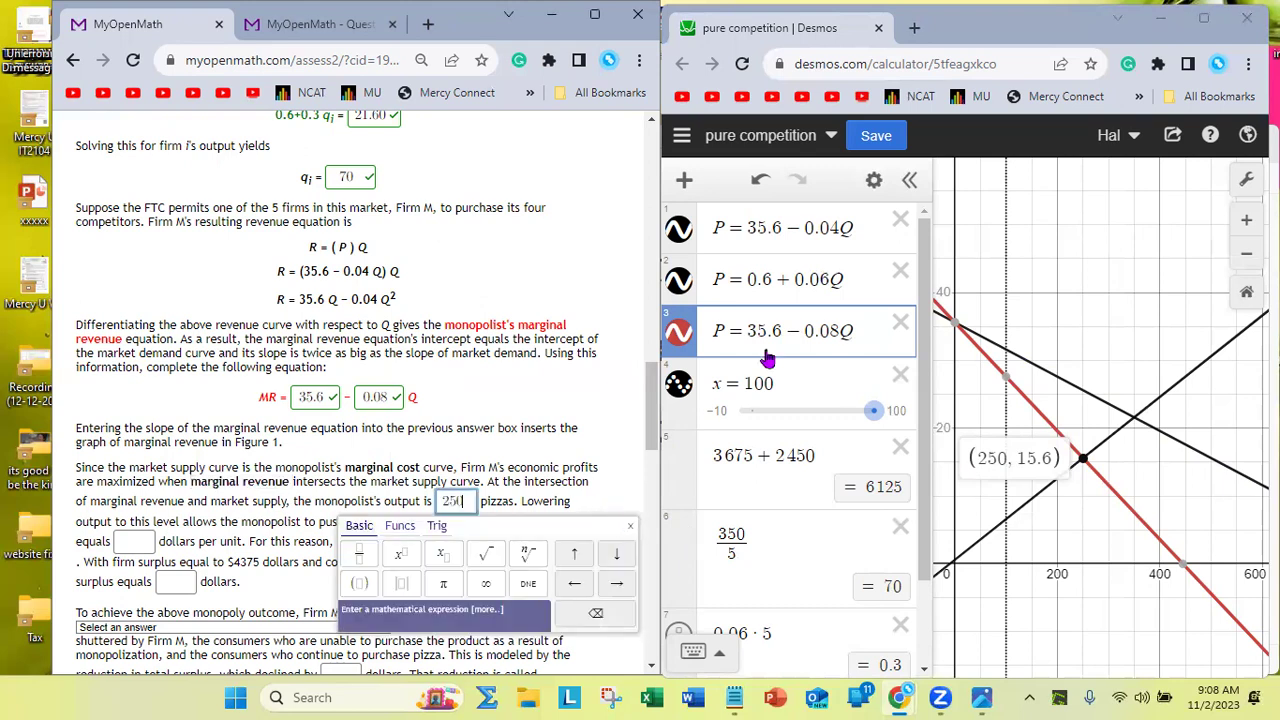
# Set the vertical line in Desmos to x = 250 and read the point where it meets marginal revenue and supply
pyautogui.moveTo(790, 388); pyautogui.dragTo(745, 390)
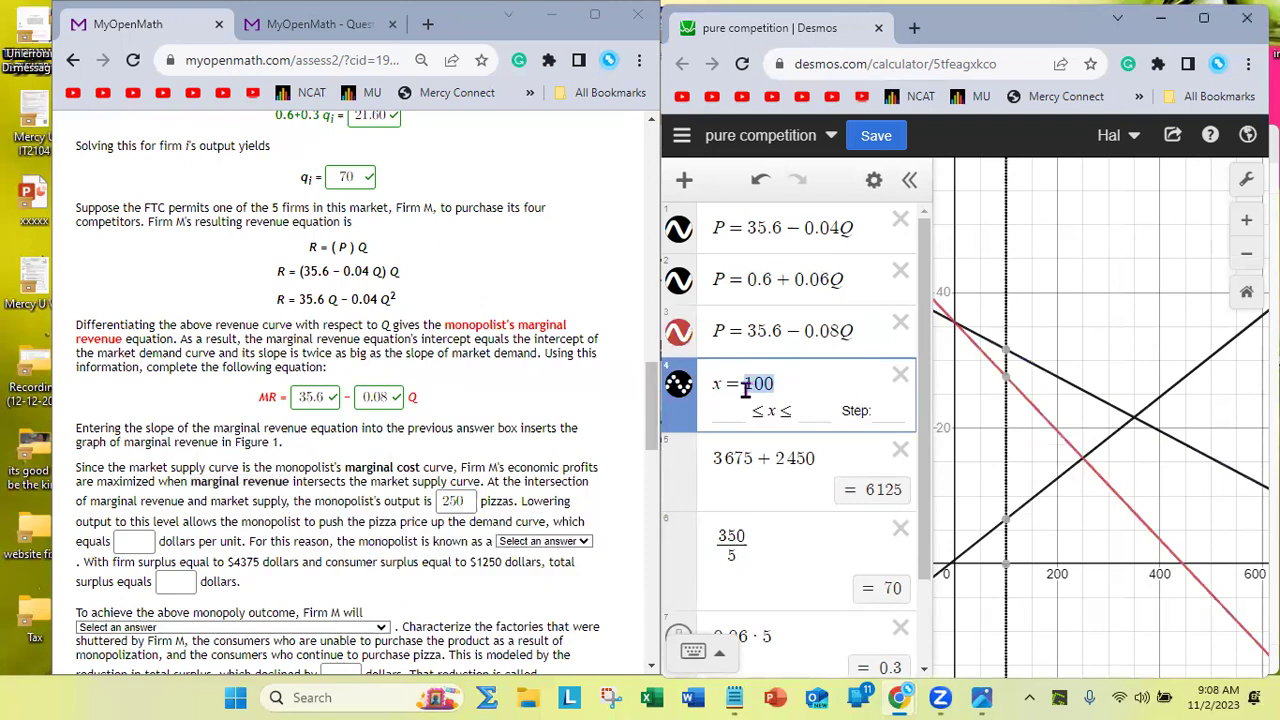
pyautogui.write('250')
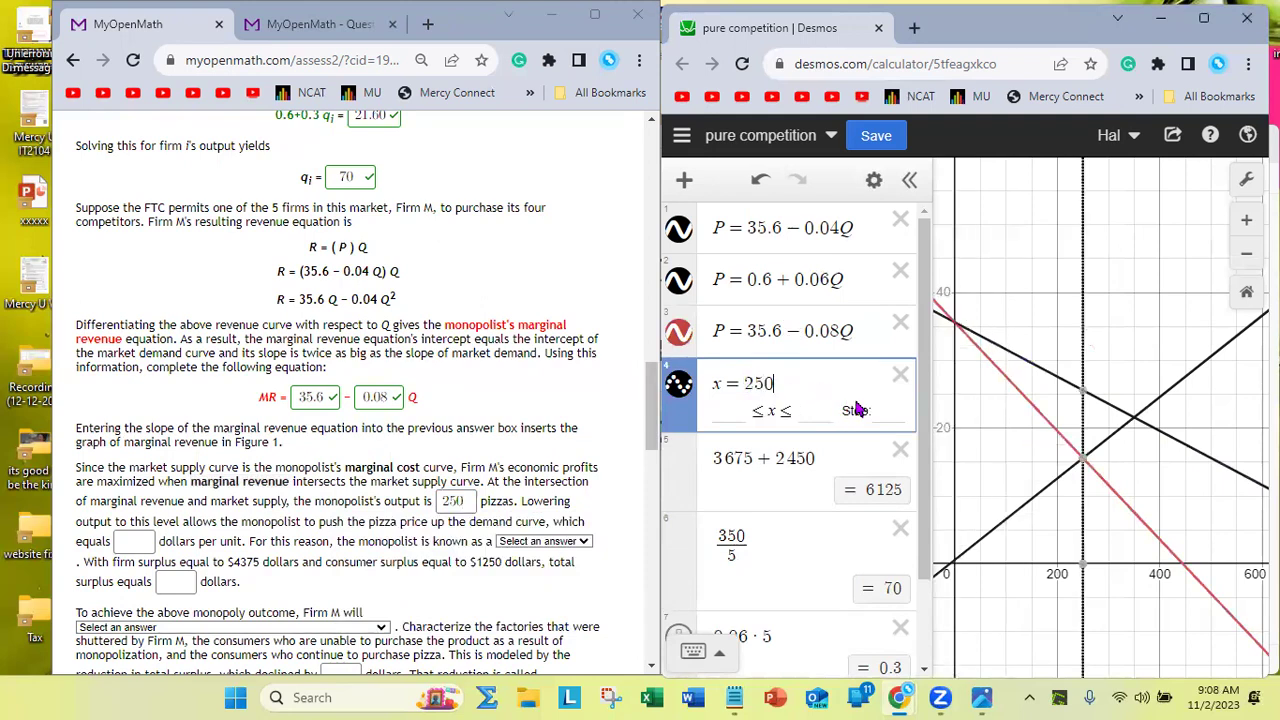
pyautogui.click(1084, 461)
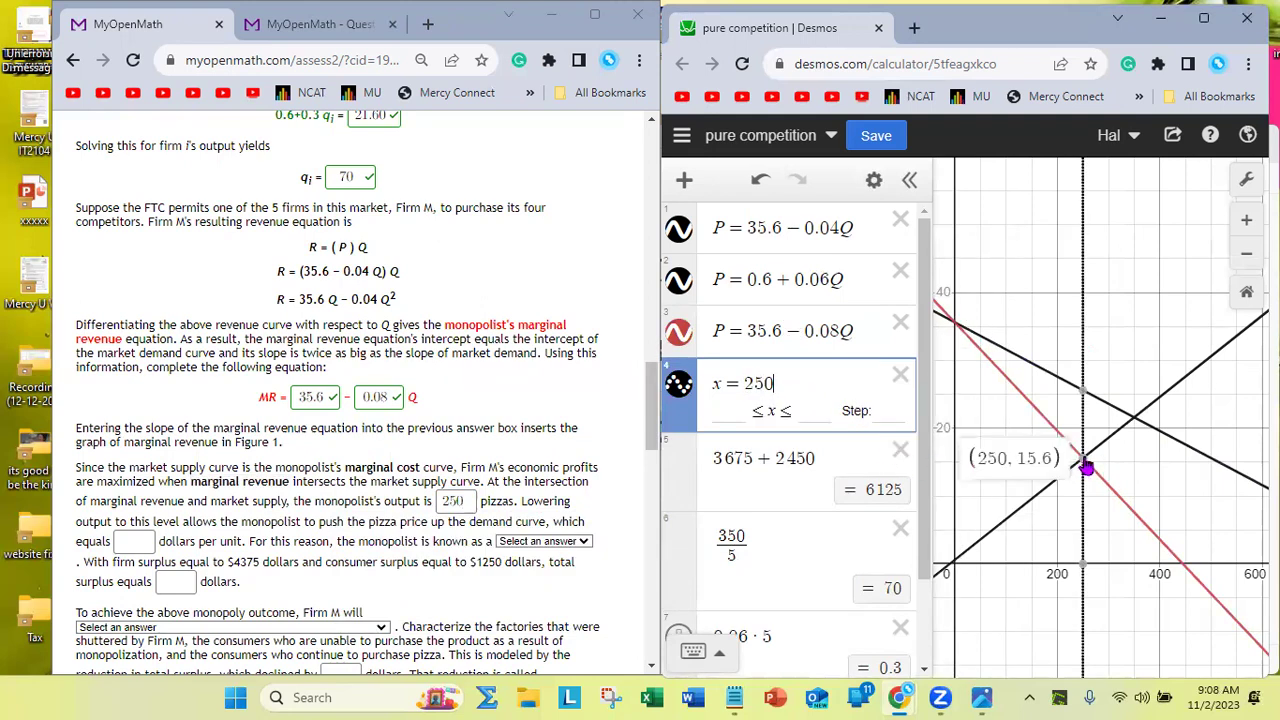
# Read the demand price at x = 250 in Desmos, enter 25.60 as the monopoly price in MyOpenMath and submit it
pyautogui.click(1084, 390)
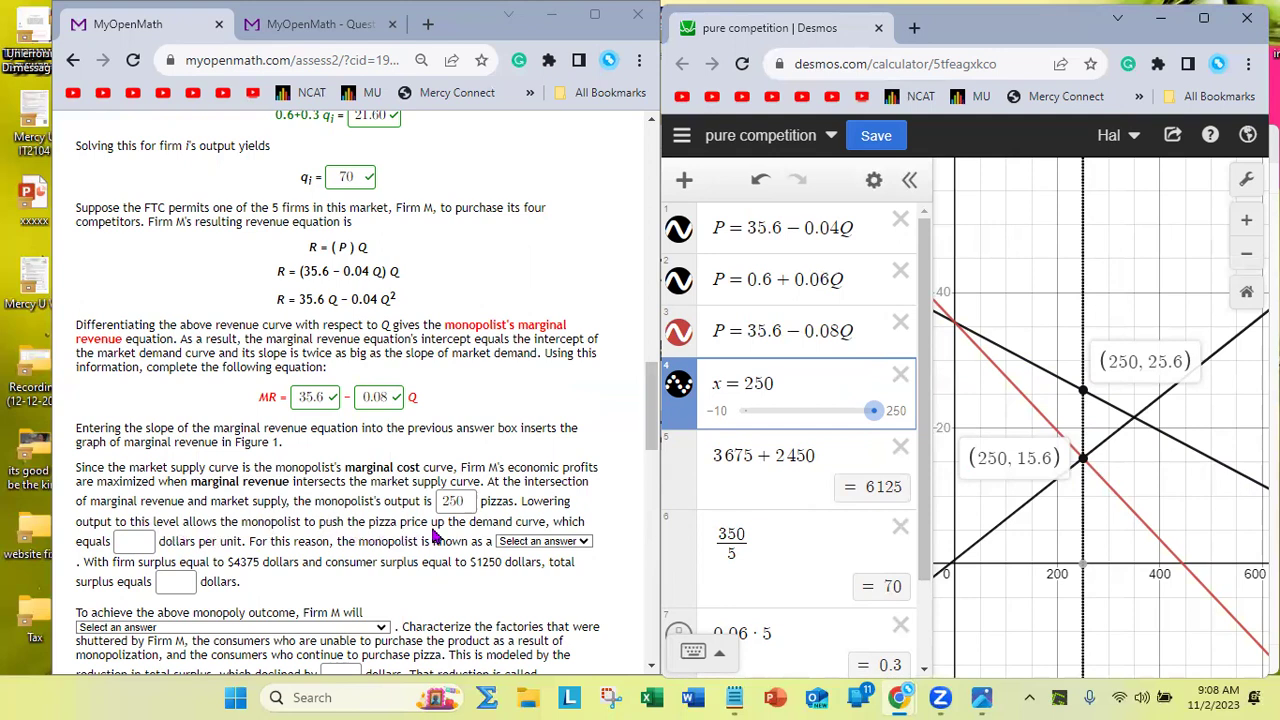
pyautogui.click(1135, 423)
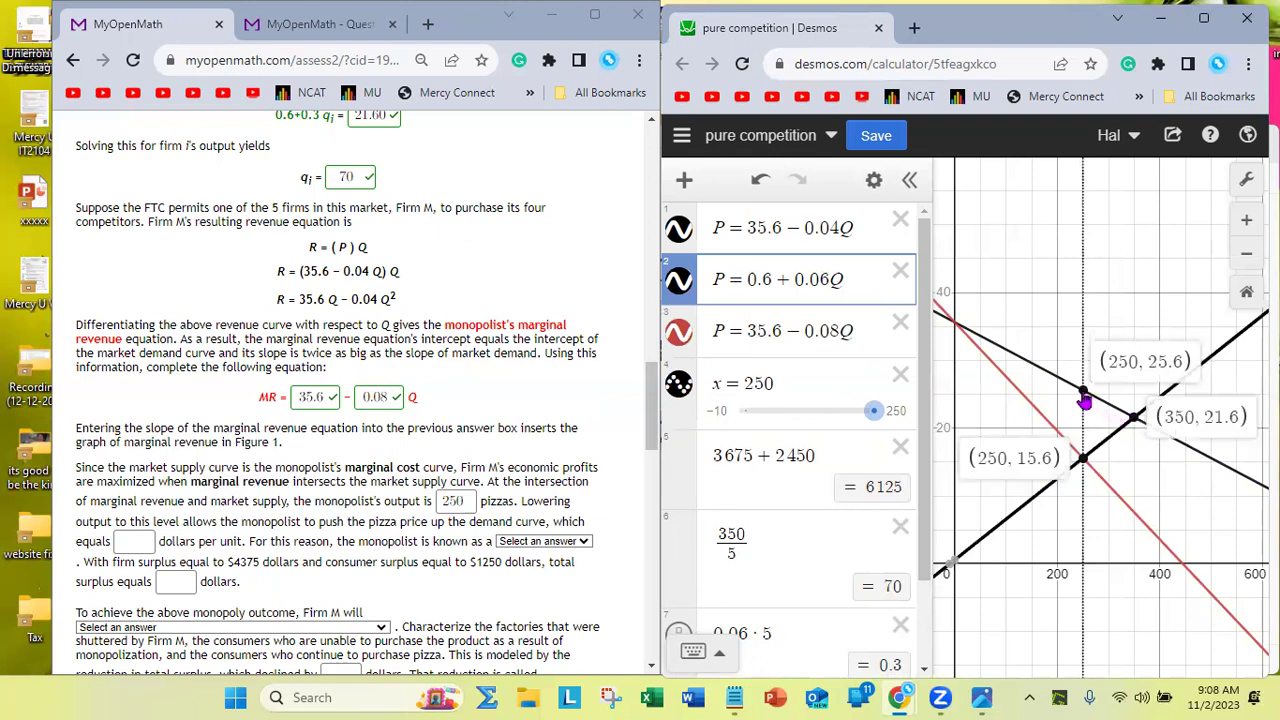
pyautogui.click(134, 543)
pyautogui.write('2')
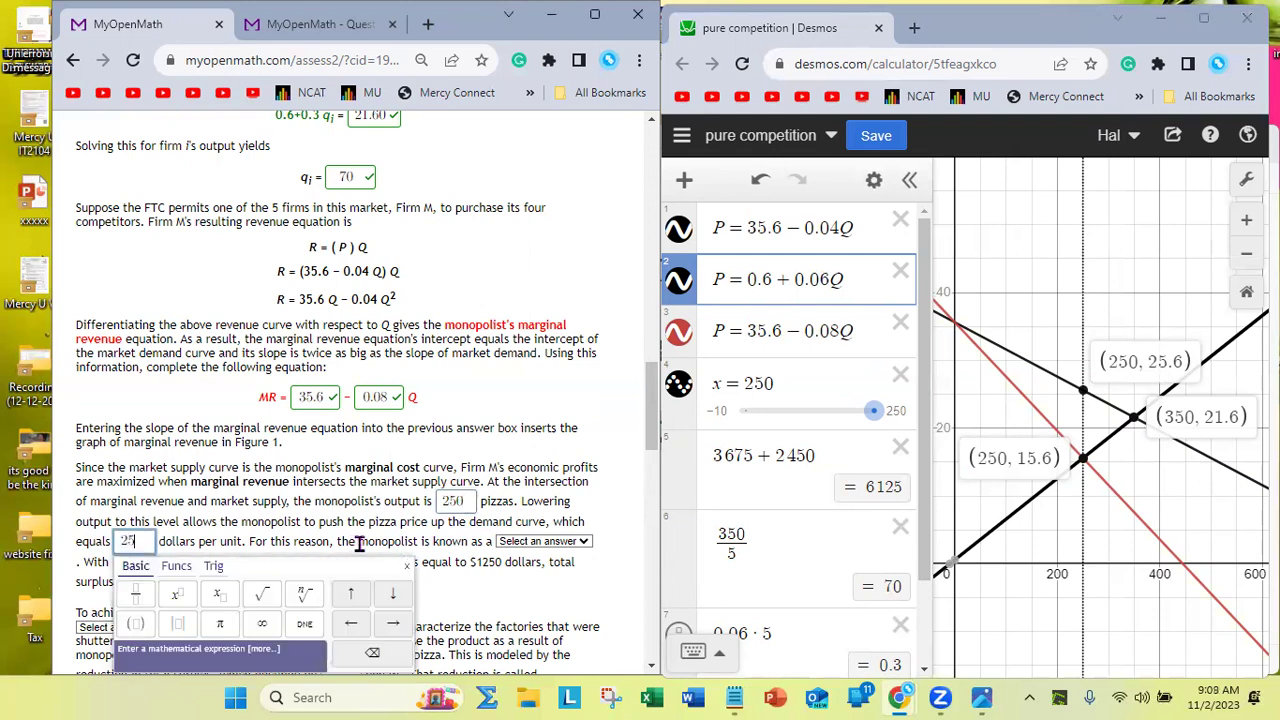
pyautogui.write('5.60')
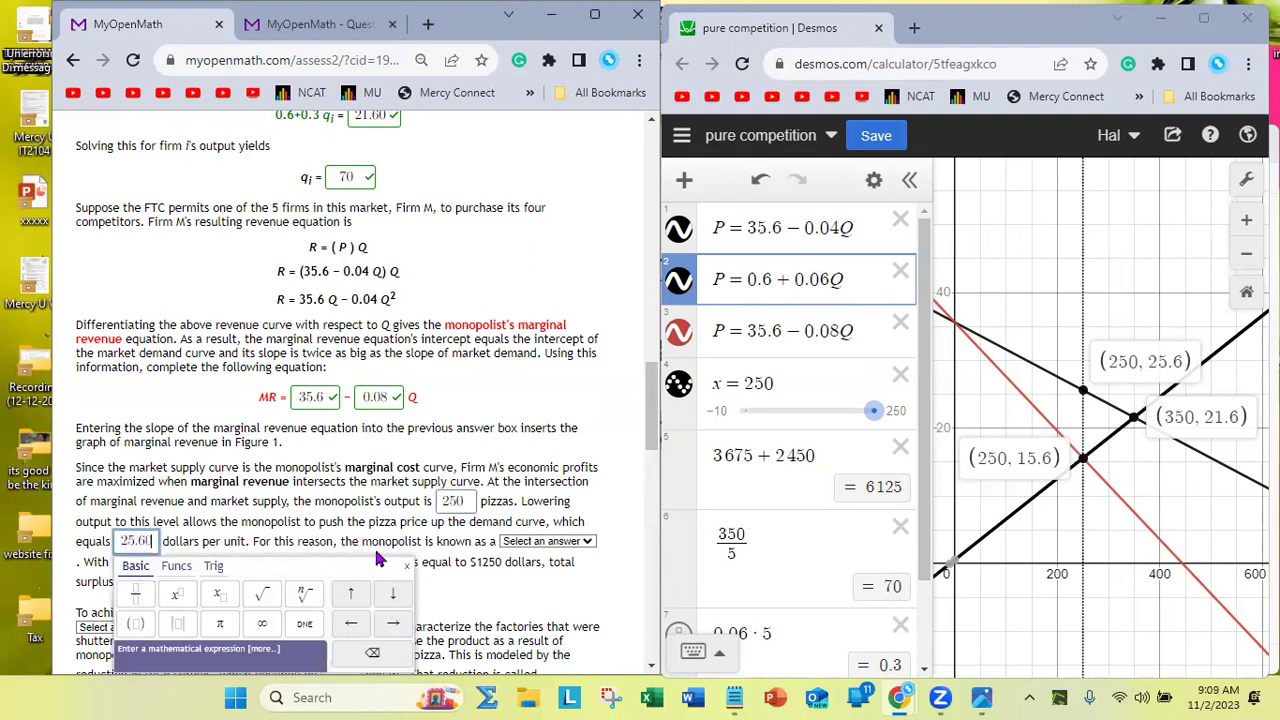
pyautogui.press('Return')
# Review the updated Figure 1 and choose "price maker" as what the monopolist is known as
pyautogui.scroll(-7, 380, 525)
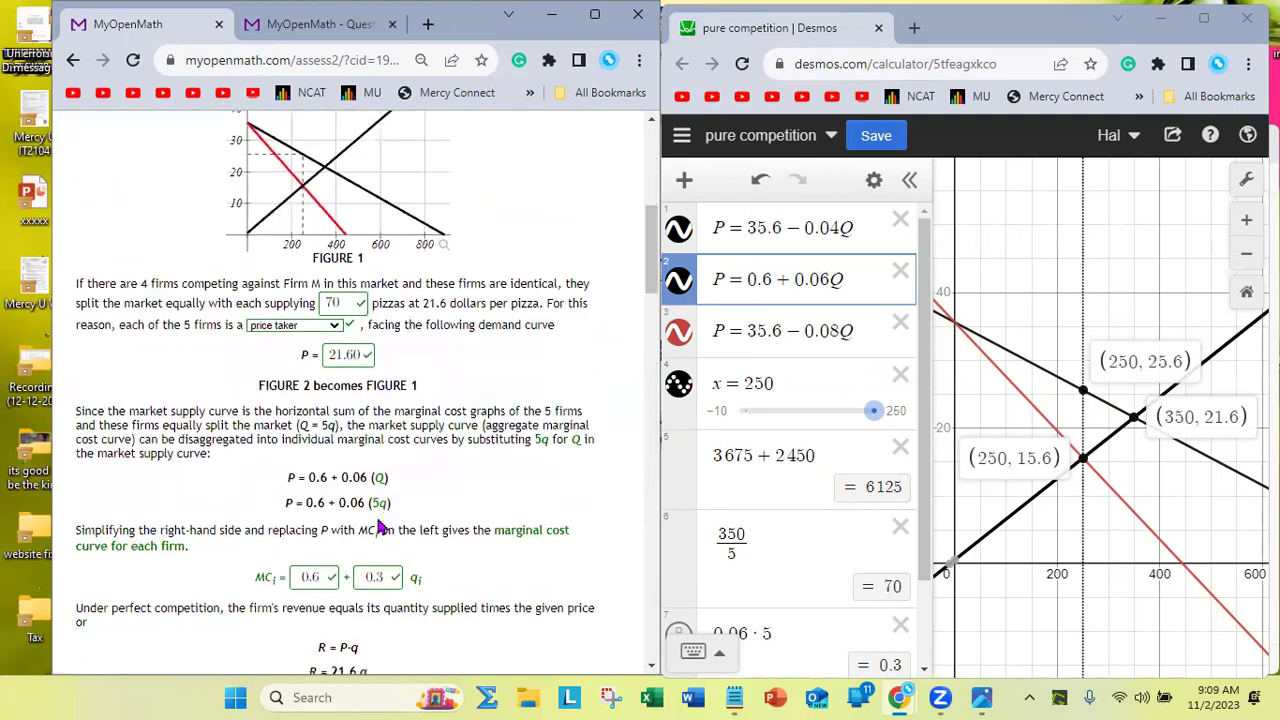
pyautogui.scroll(-5, 380, 525)
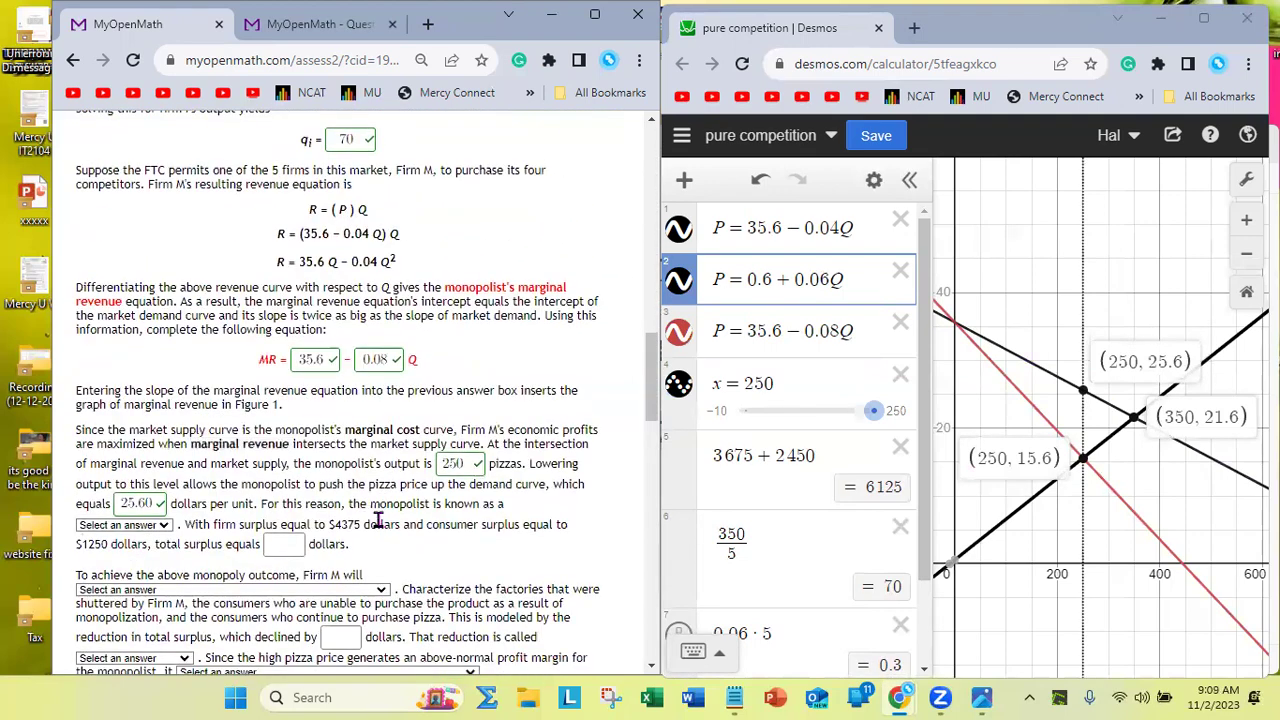
pyautogui.scroll(4, 380, 525)
pyautogui.scroll(7, 378, 520)
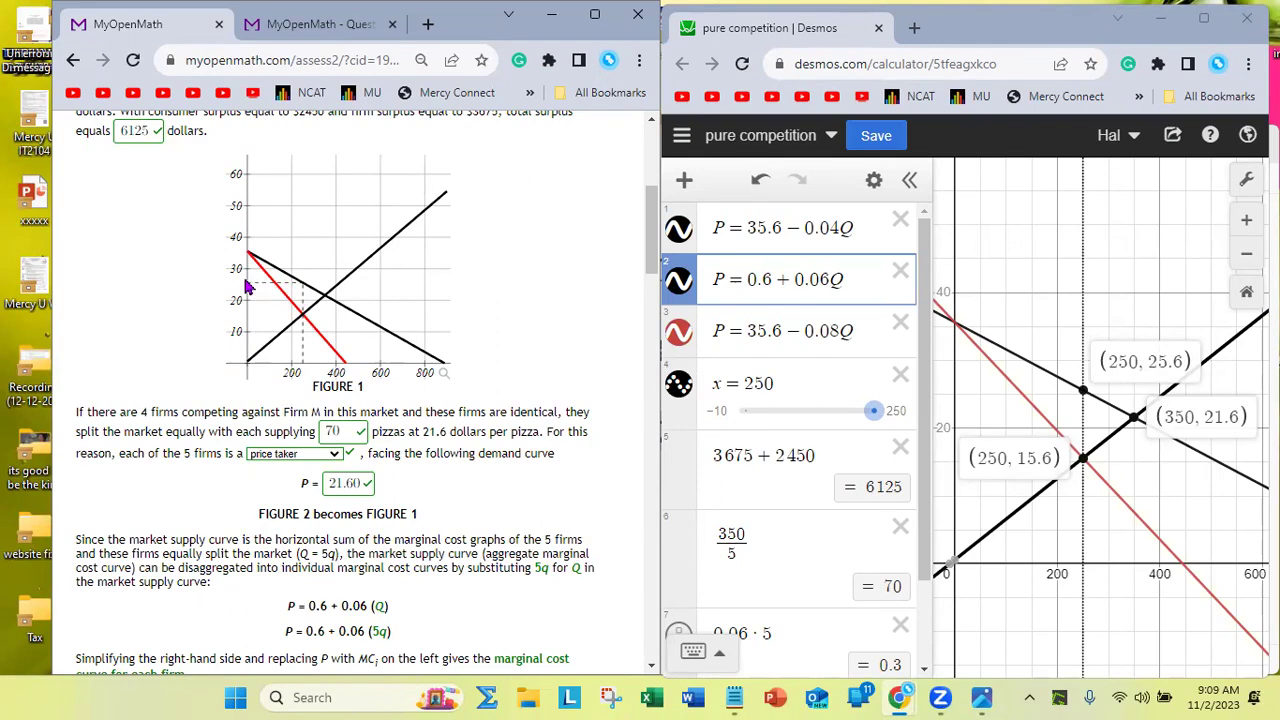
pyautogui.scroll(-6, 247, 287)
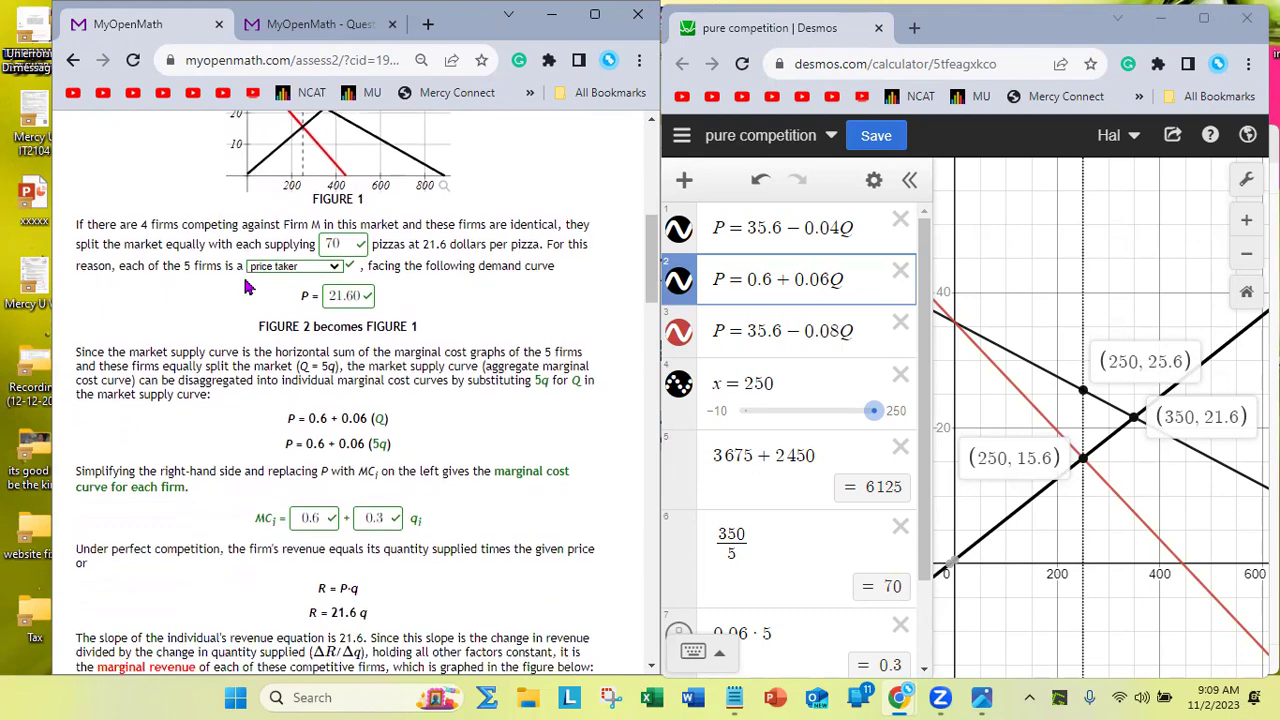
pyautogui.scroll(-5, 245, 285)
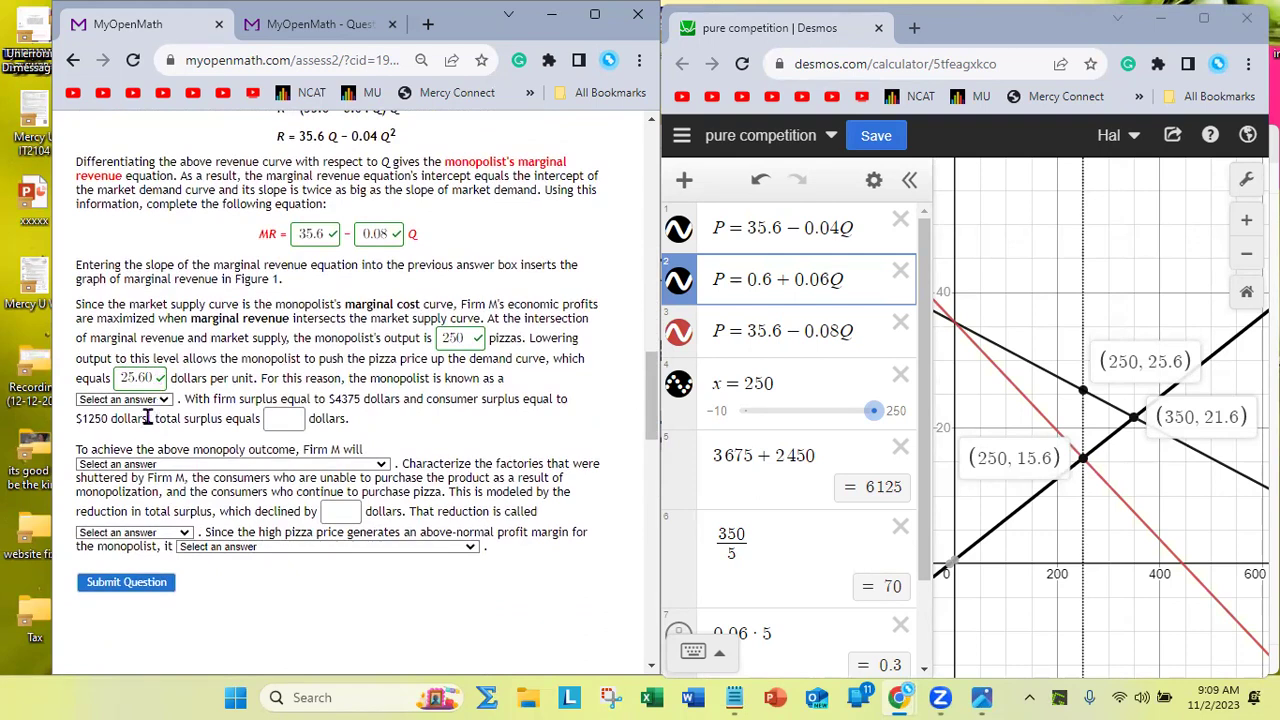
pyautogui.click(145, 401)
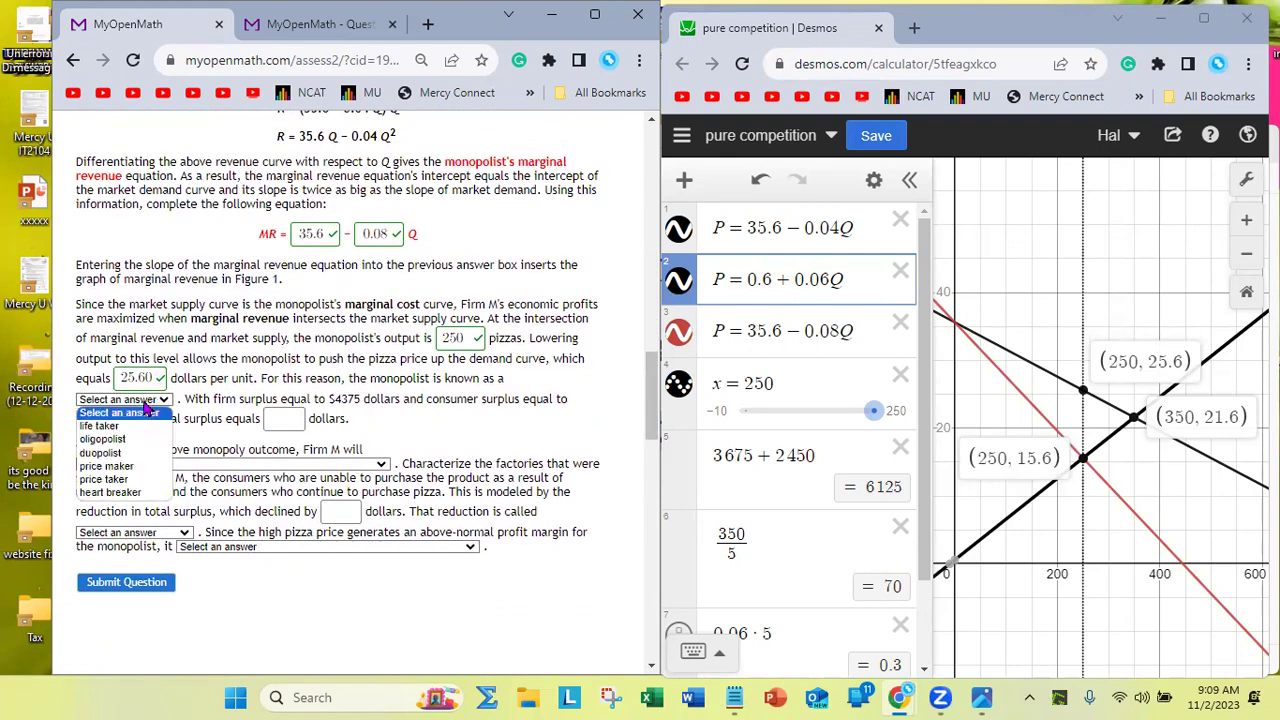
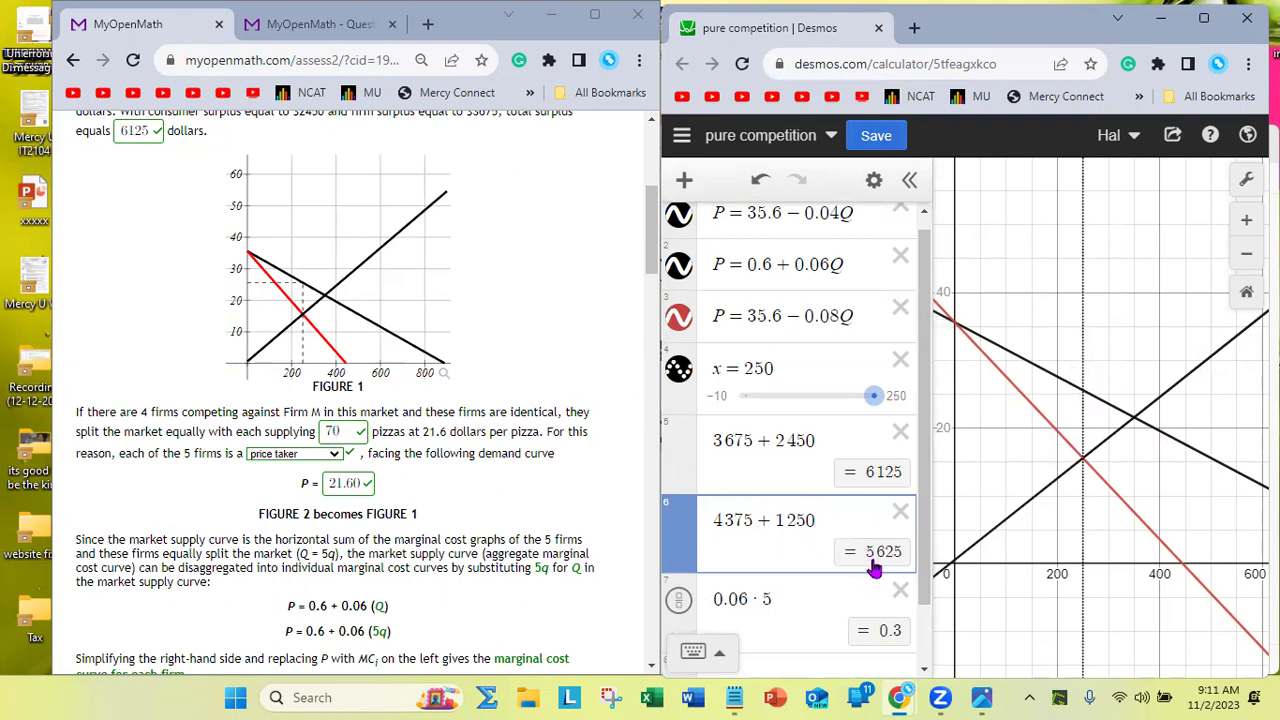
# Enter 5625 as the total surplus under monopoly in MyOpenMath and submit it
pyautogui.scroll(-2, 322, 510)
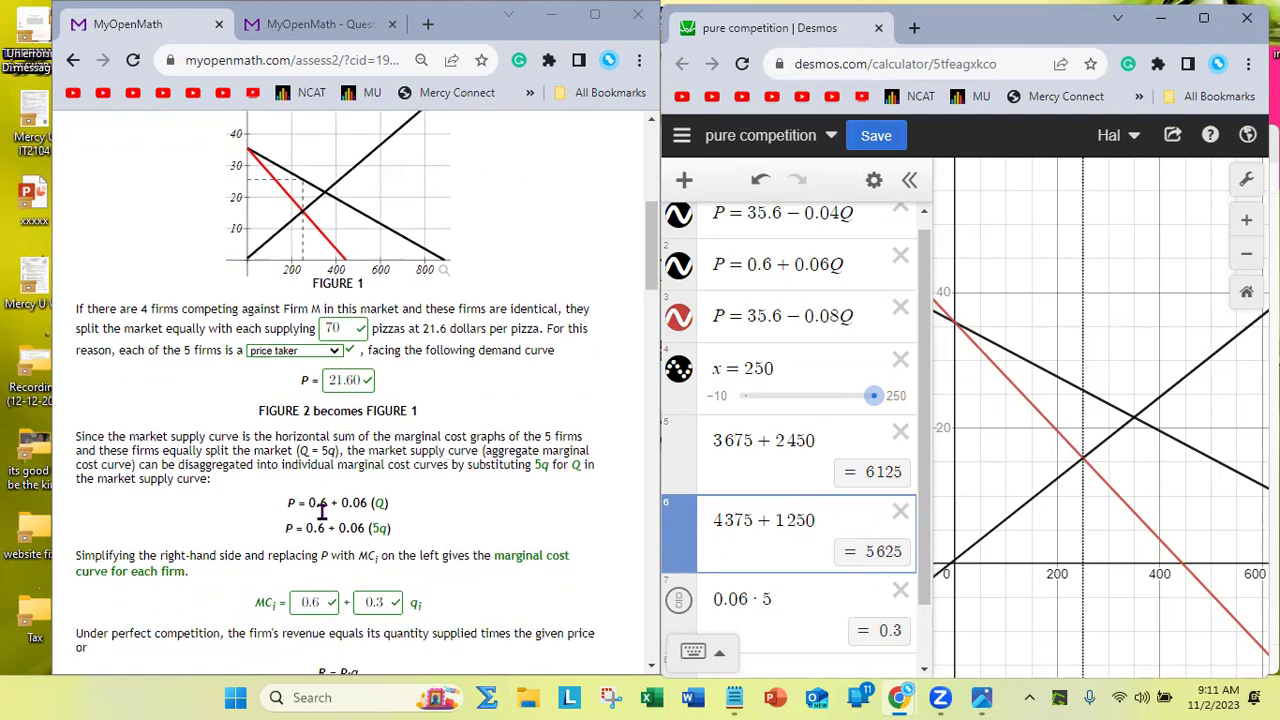
pyautogui.scroll(-5, 322, 510)
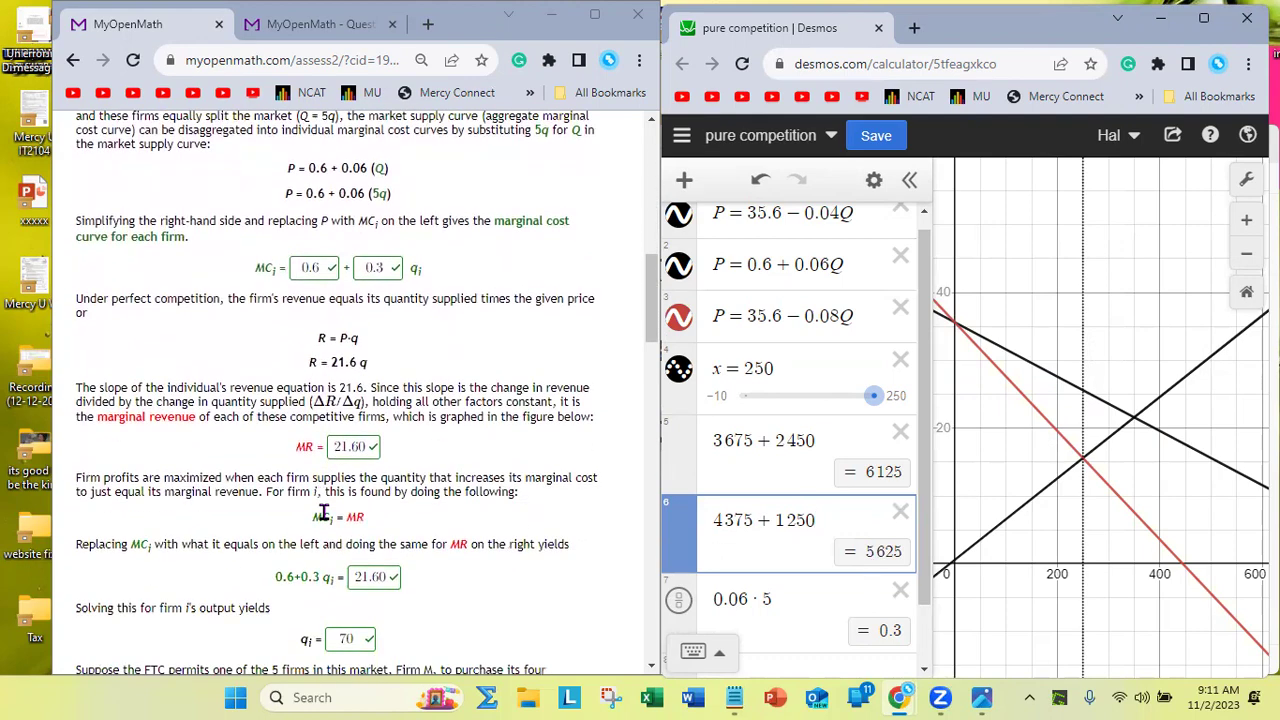
pyautogui.scroll(-6, 322, 510)
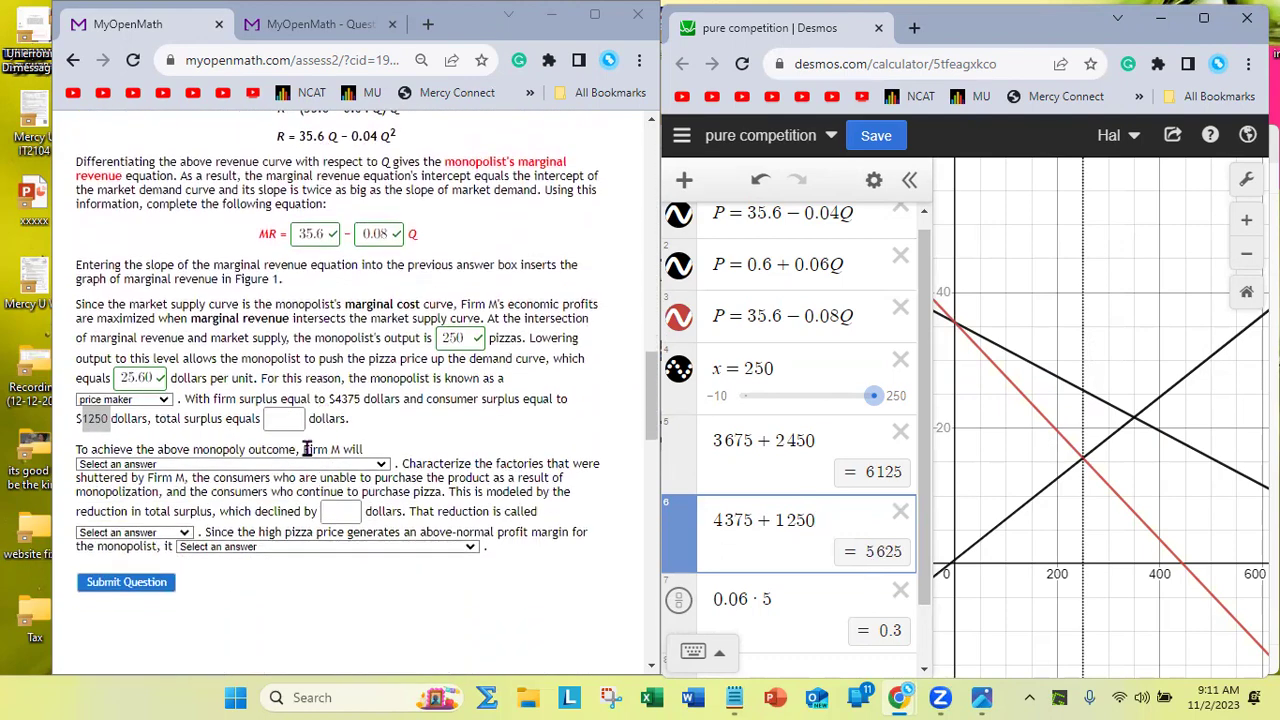
pyautogui.click(286, 418)
pyautogui.write('56')
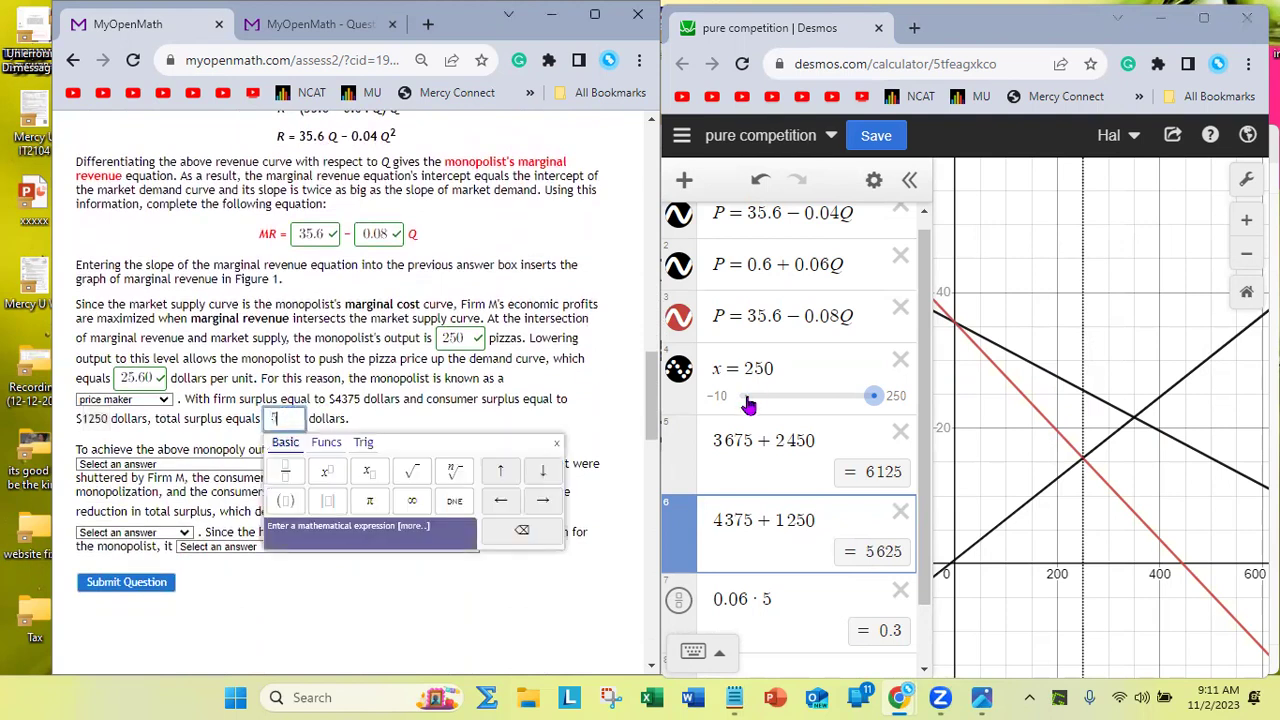
pyautogui.write('25')
pyautogui.press('Return')
# Compare with the competitive equilibrium point in Desmos and answer that Firm M will "shut down some of the factories it purchased to reduce its output"
pyautogui.scroll(-5, 316, 366)
pyautogui.scroll(-10, 316, 366)
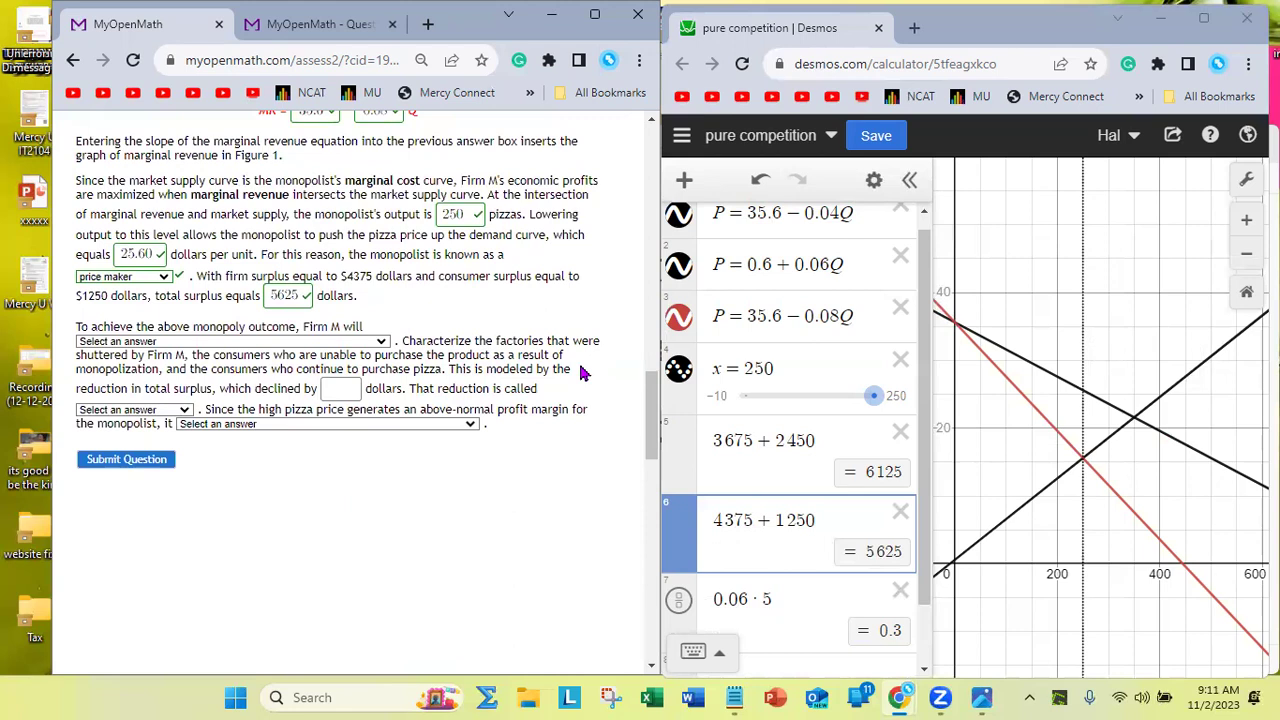
pyautogui.click(245, 343)
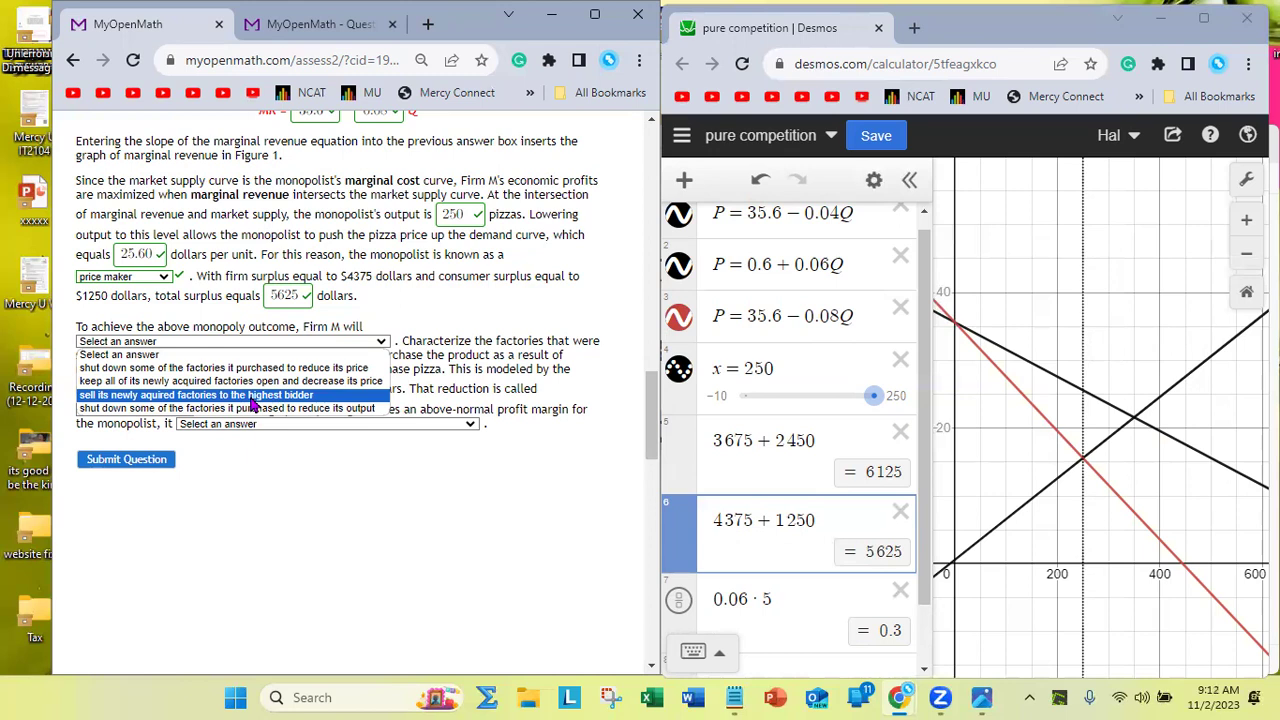
pyautogui.click(1134, 420)
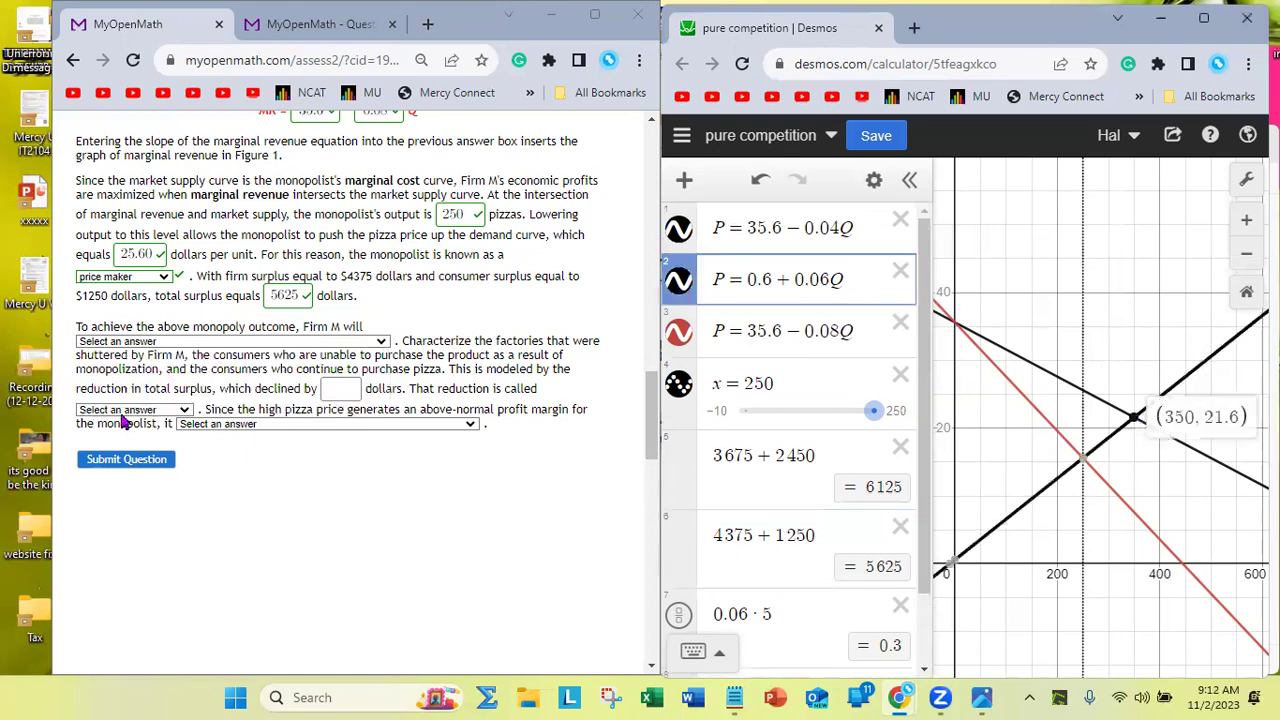
pyautogui.click(116, 342)
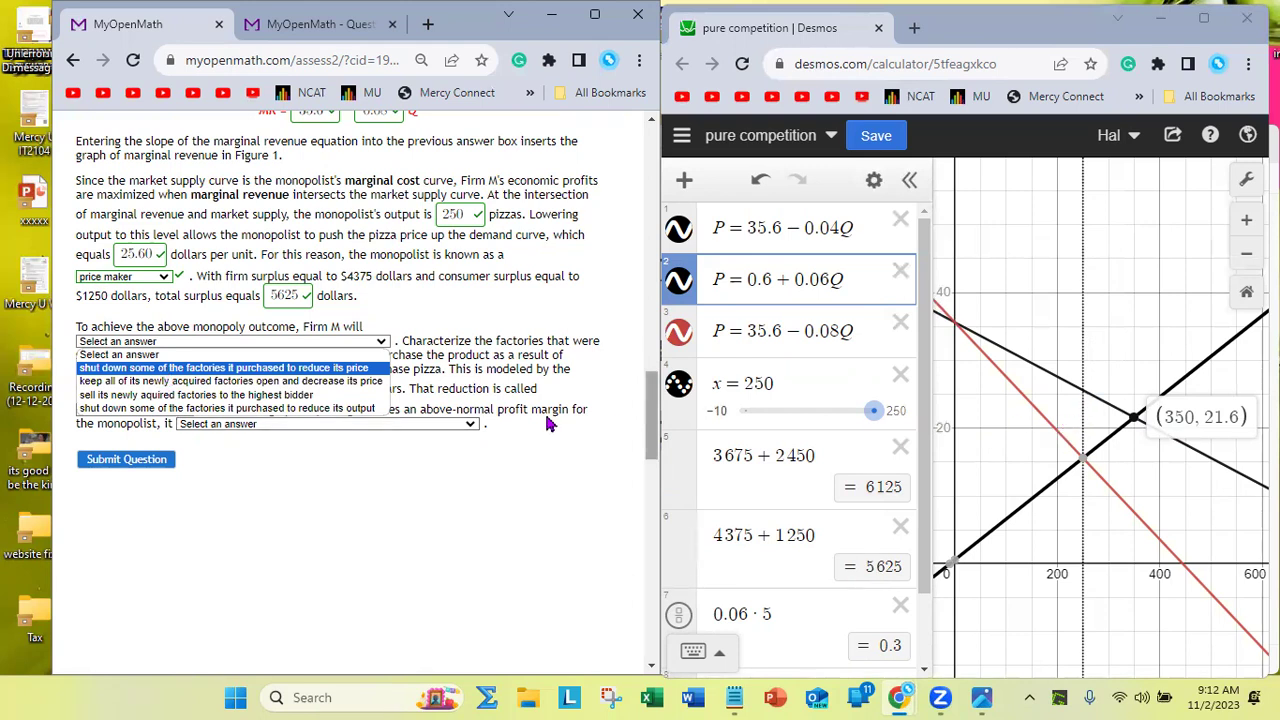
pyautogui.click(239, 409)
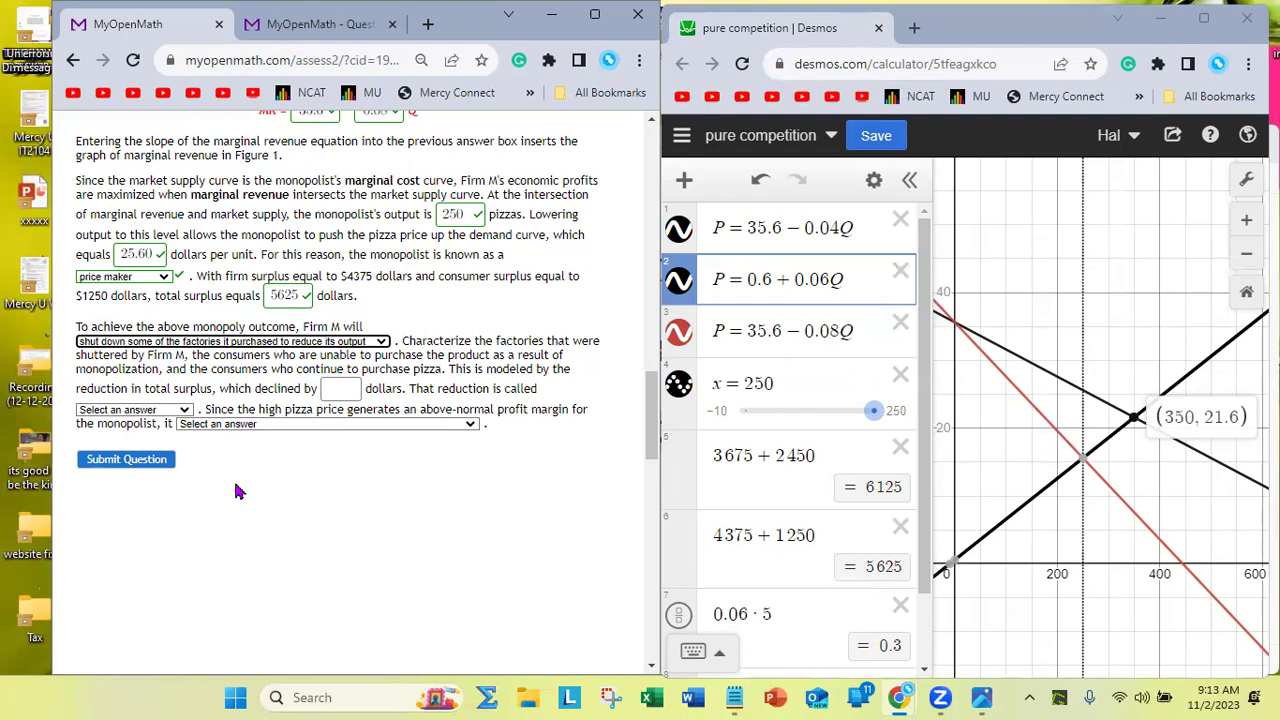
# Review the competitive market in Figure 1 and calculate output per factory as 350/5 in a new Desmos expression
pyautogui.scroll(-2, 800, 548)
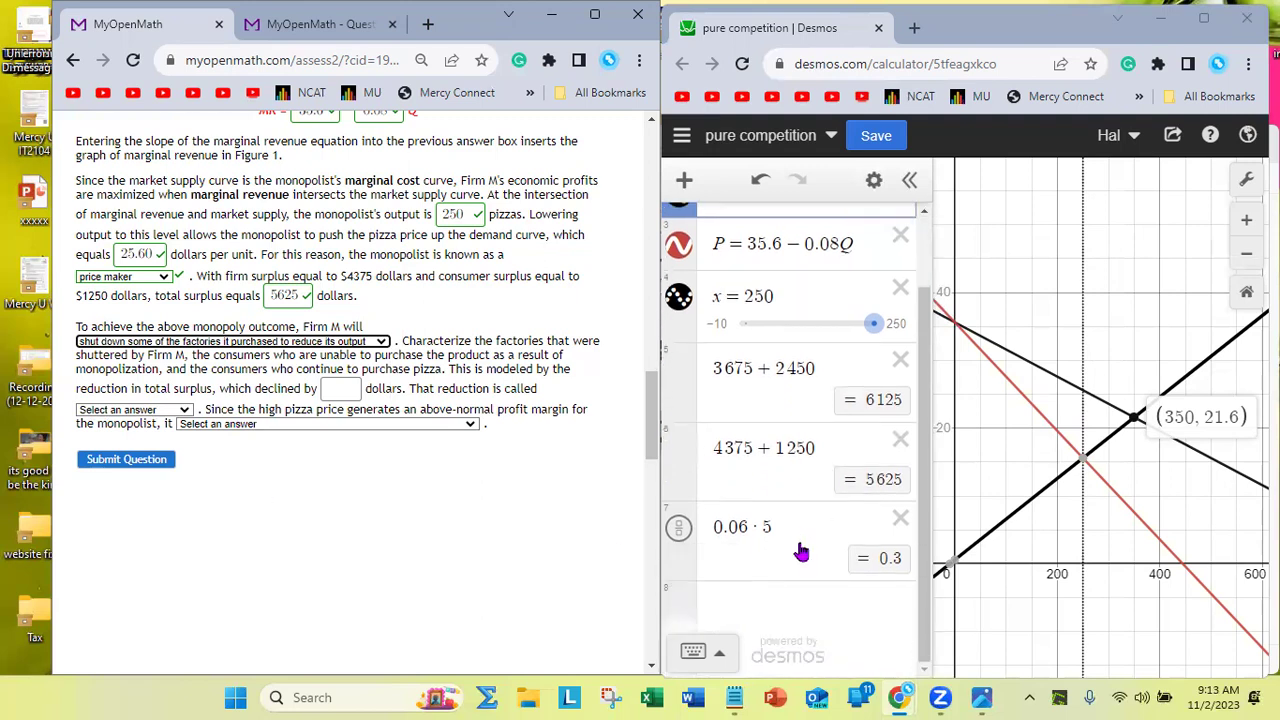
pyautogui.click(757, 604)
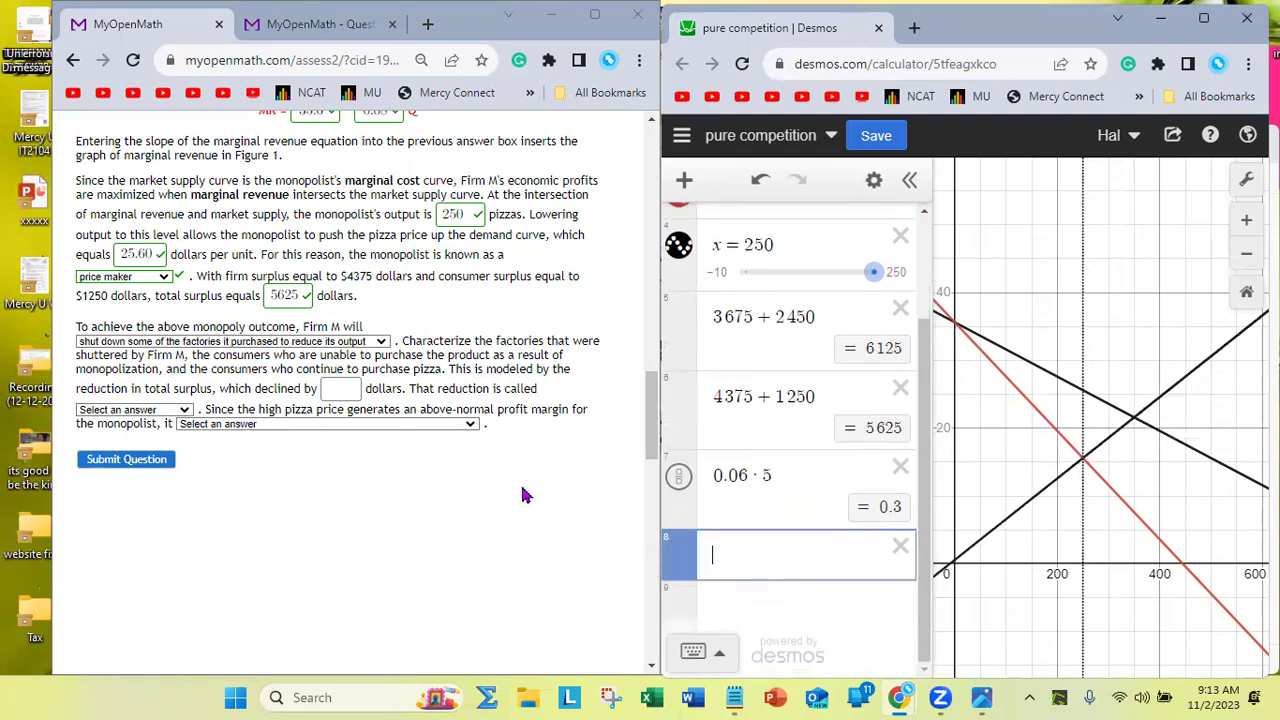
pyautogui.scroll(4, 538, 489)
pyautogui.scroll(15, 538, 489)
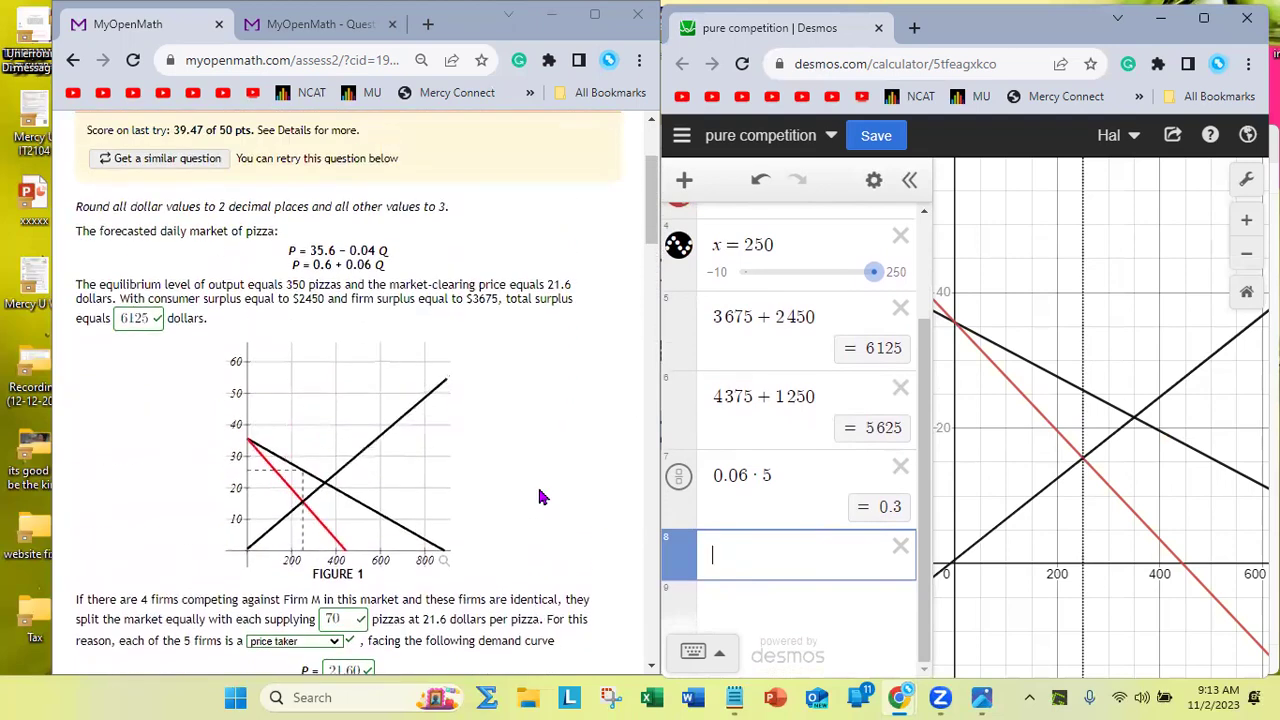
pyautogui.scroll(-3, 538, 496)
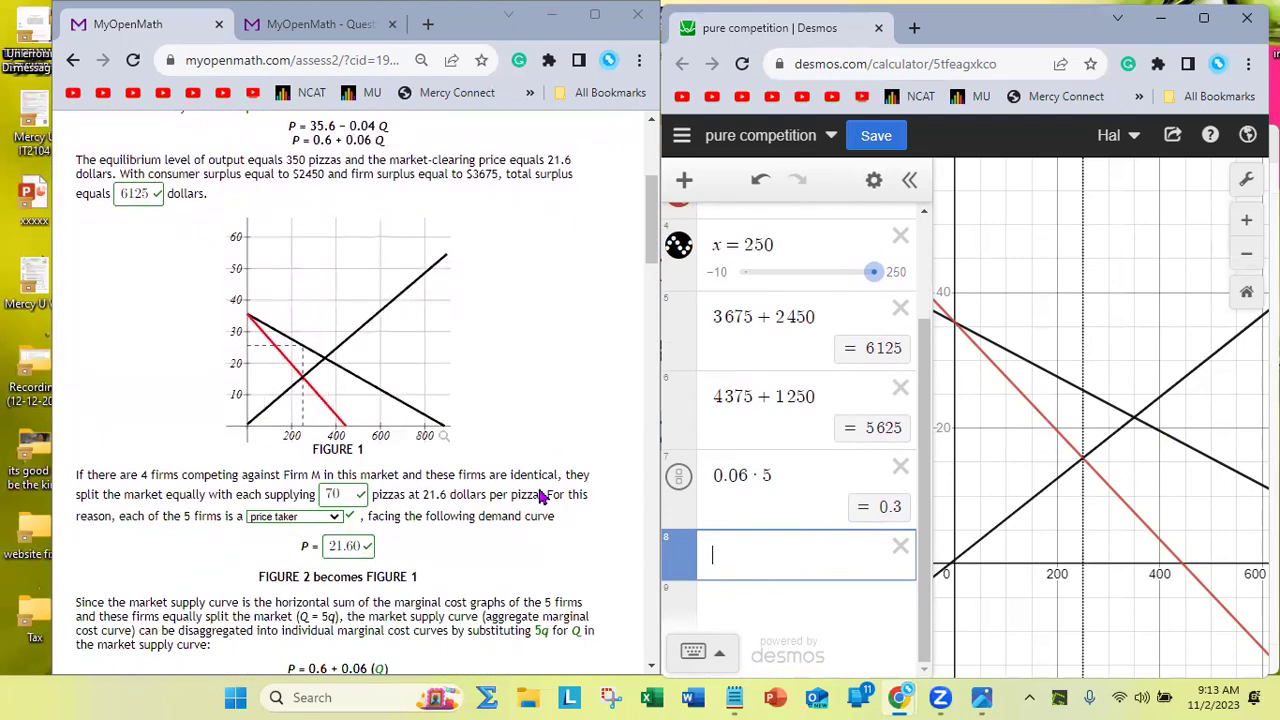
pyautogui.scroll(2, 540, 490)
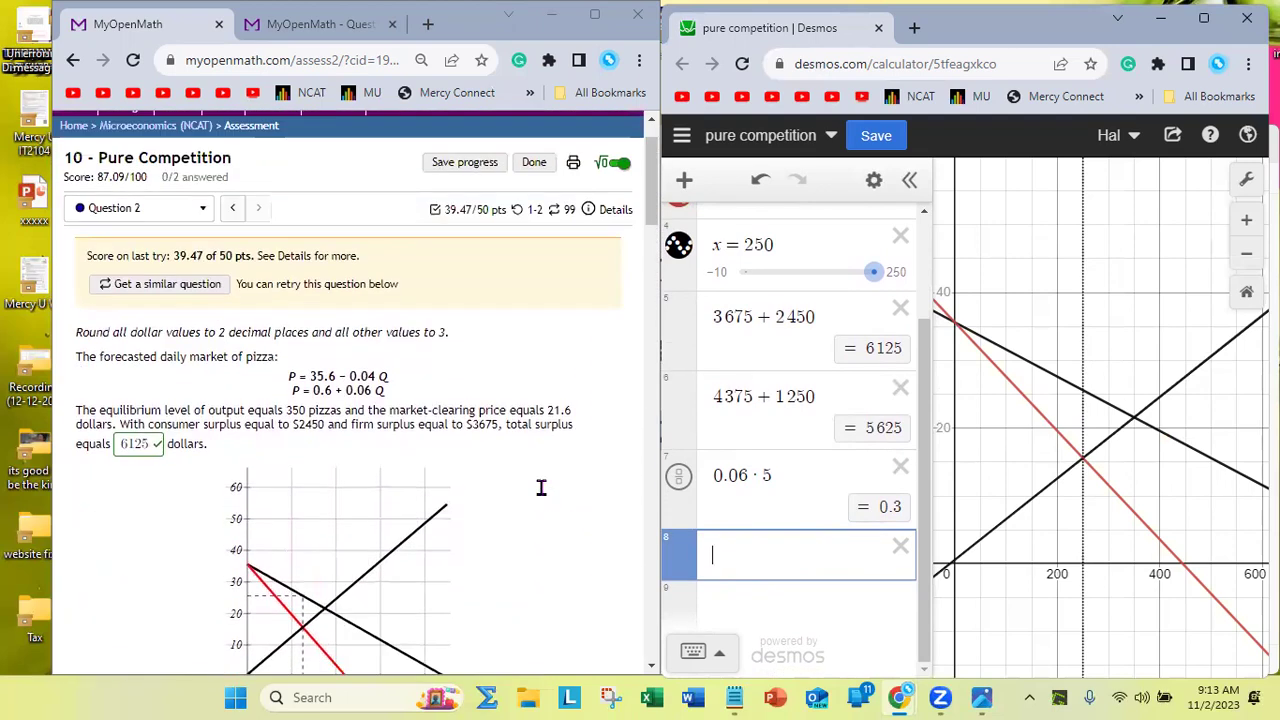
pyautogui.scroll(-3, 541, 485)
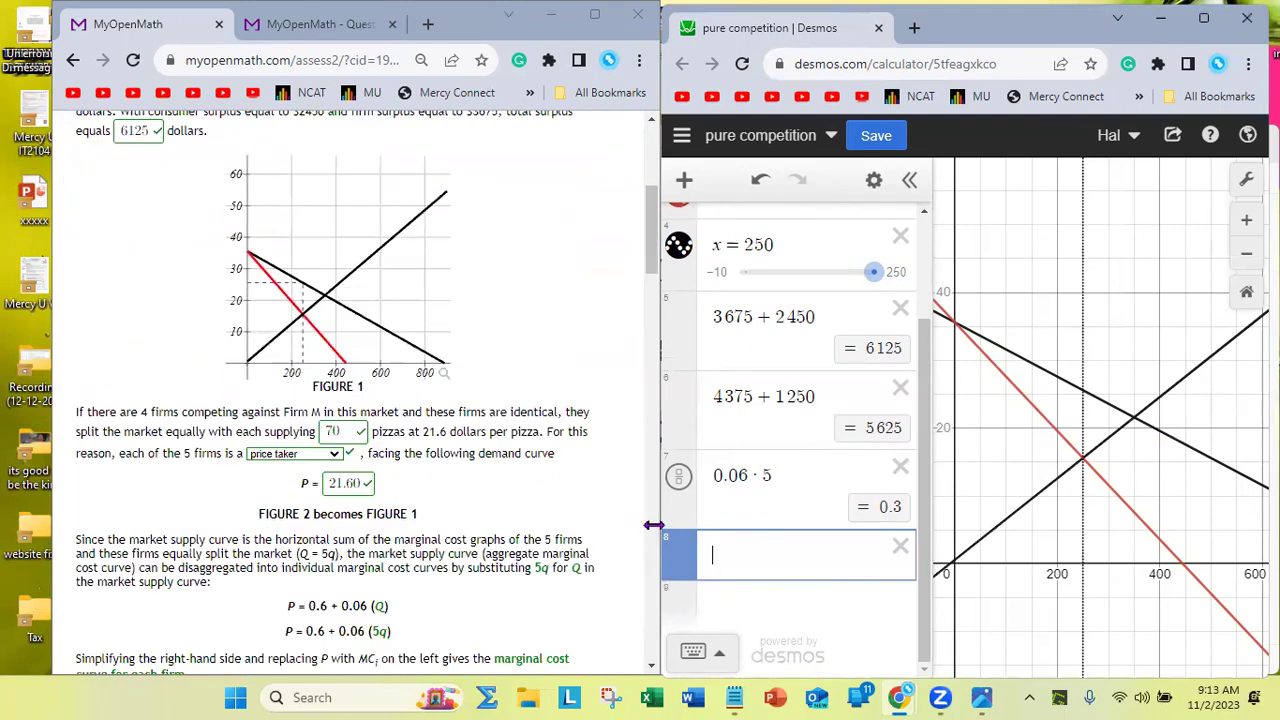
pyautogui.write('350/')
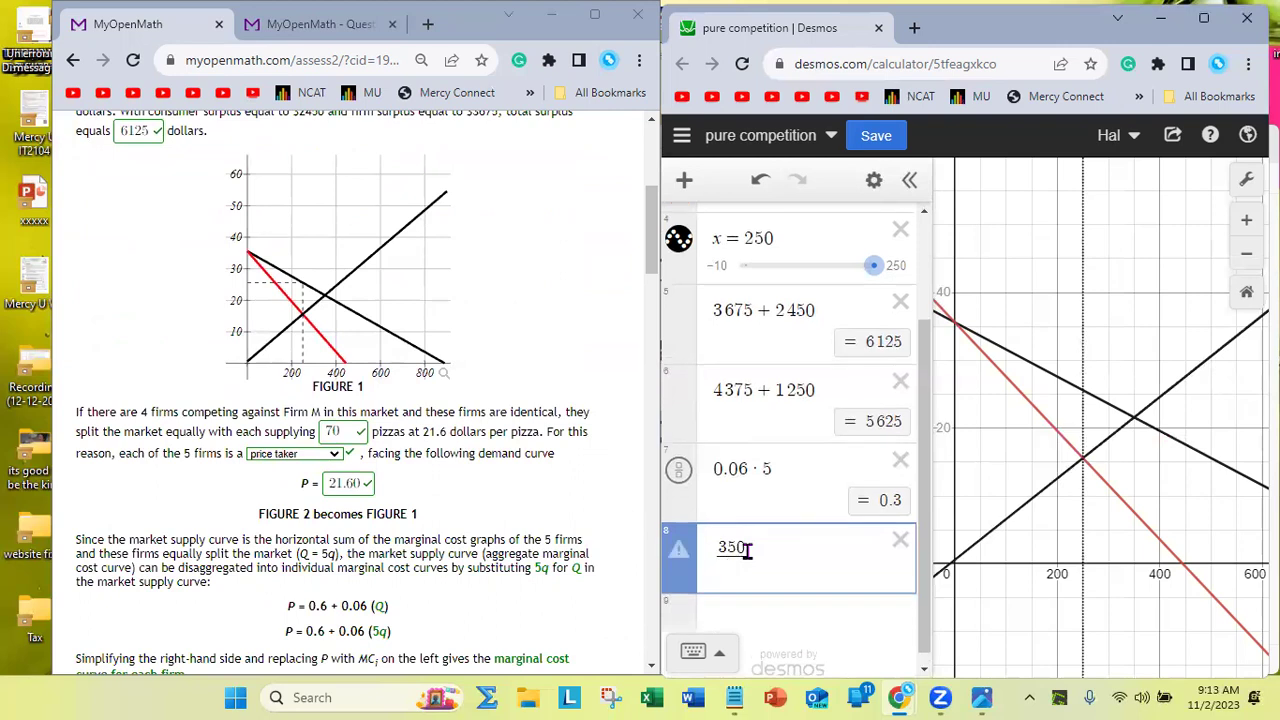
pyautogui.write('5')
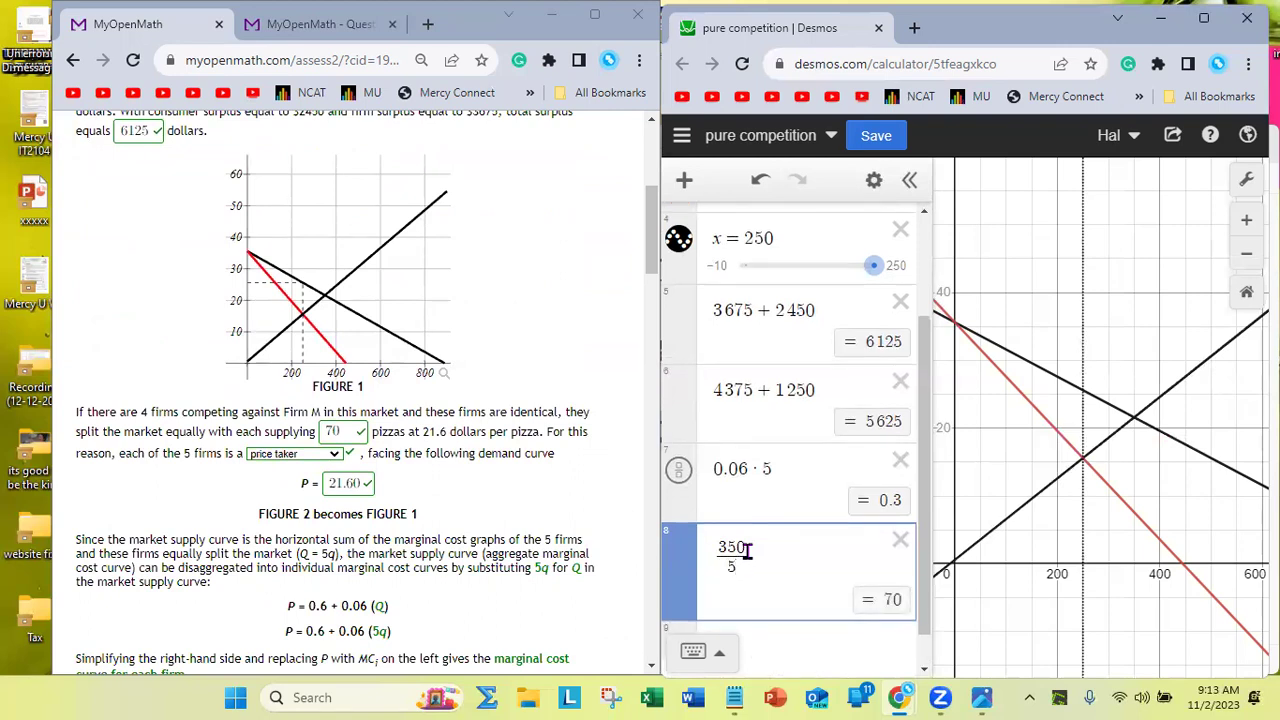
# Read the intersection of marginal revenue and supply in Desmos and calculate monopoly output per factory as 250/5 in a new expression
pyautogui.scroll(-1, 800, 560)
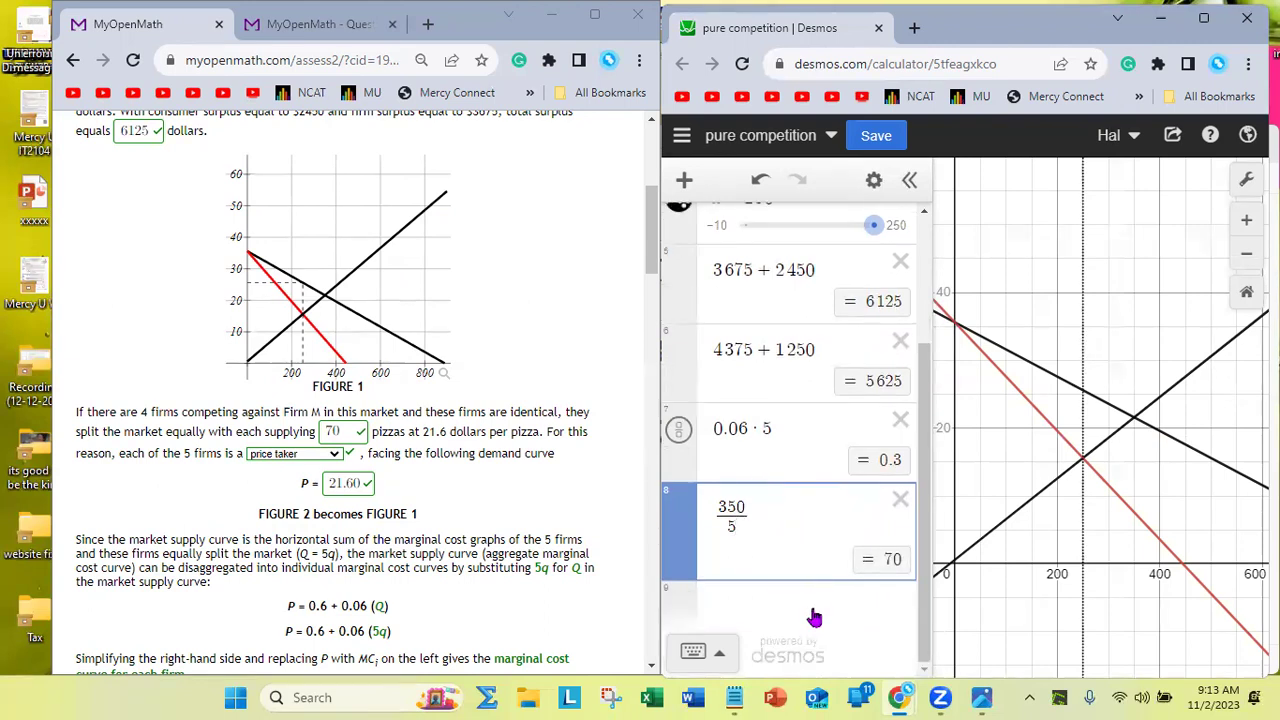
pyautogui.click(815, 618)
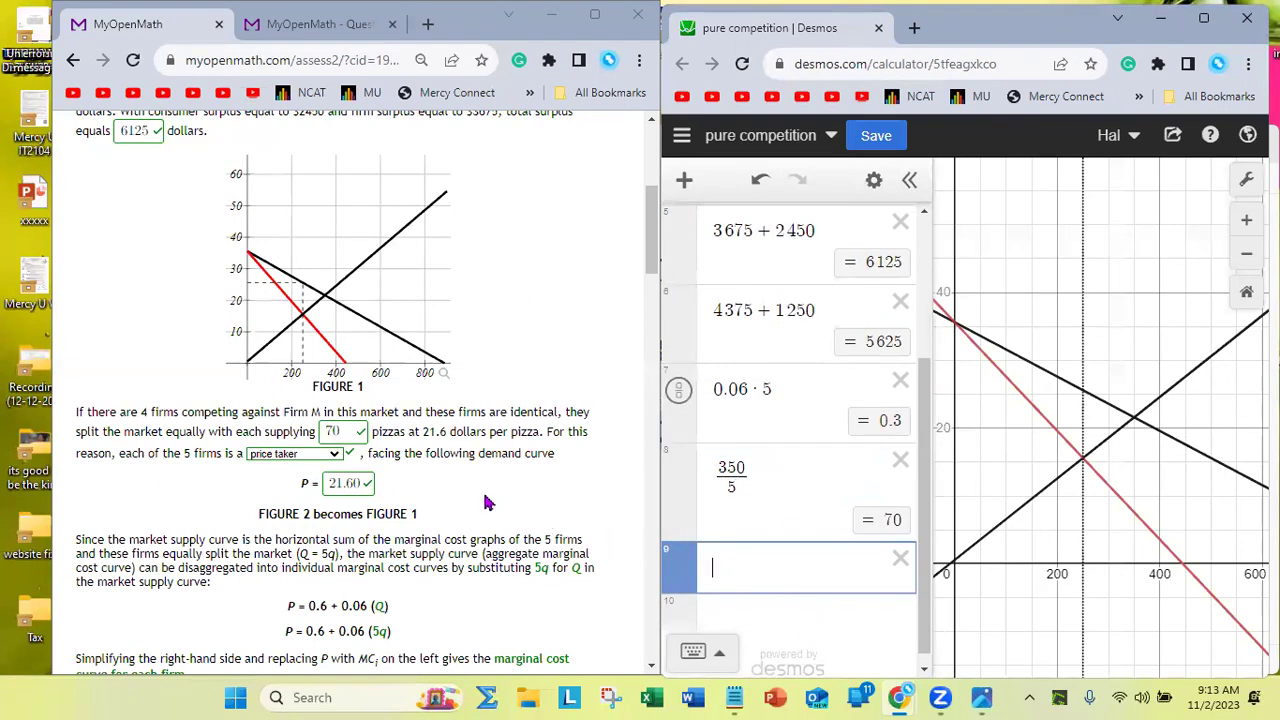
pyautogui.scroll(-7, 488, 500)
pyautogui.scroll(-2, 488, 500)
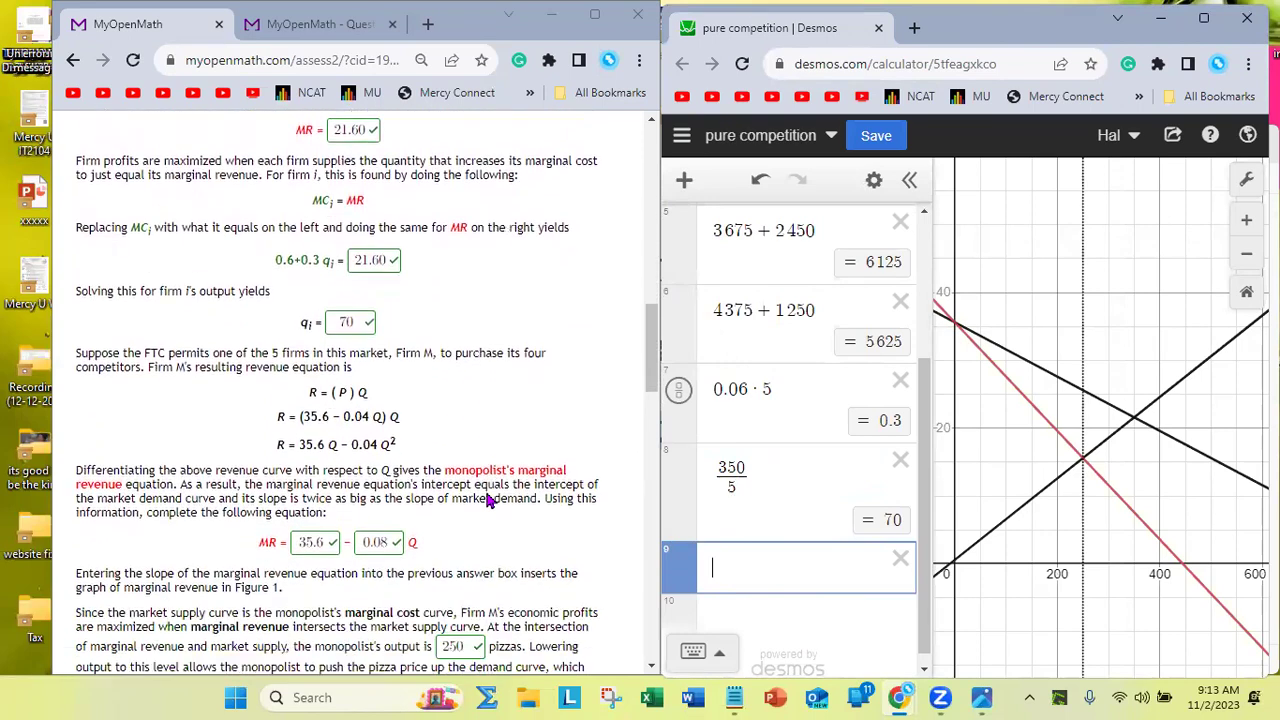
pyautogui.click(1084, 461)
pyautogui.scroll(-3, 790, 450)
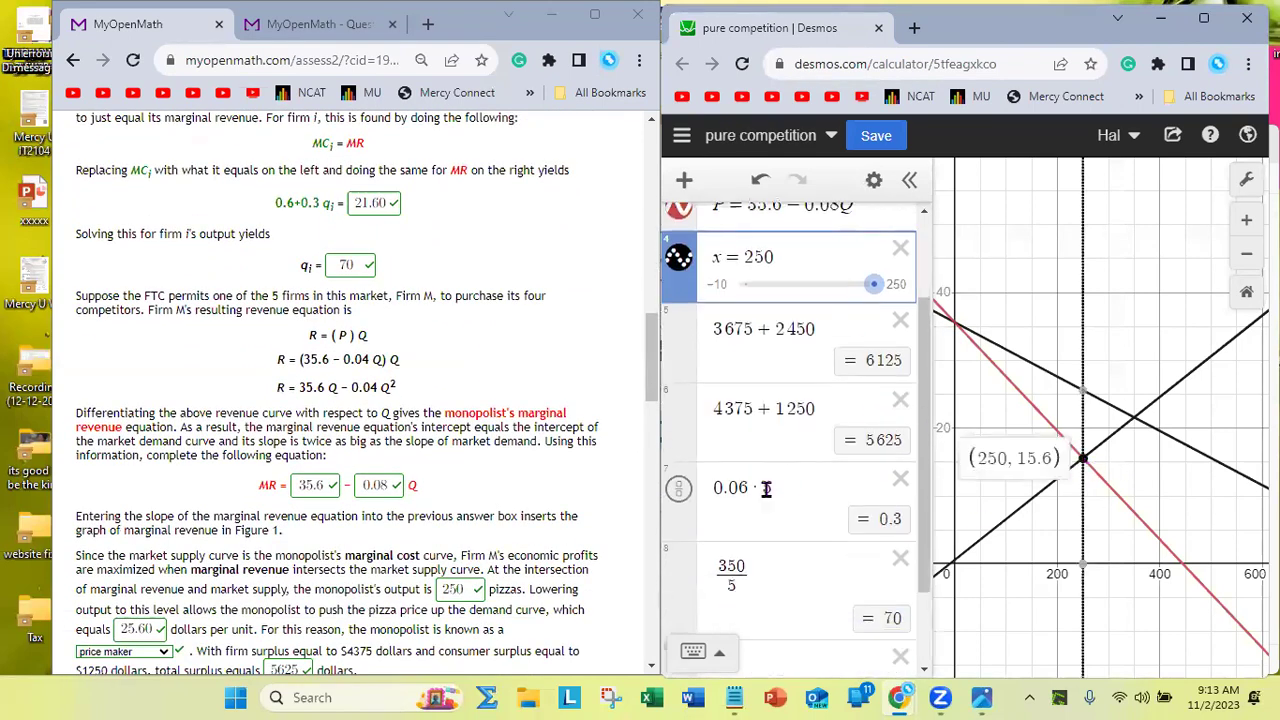
pyautogui.click(766, 548)
pyautogui.write('250')
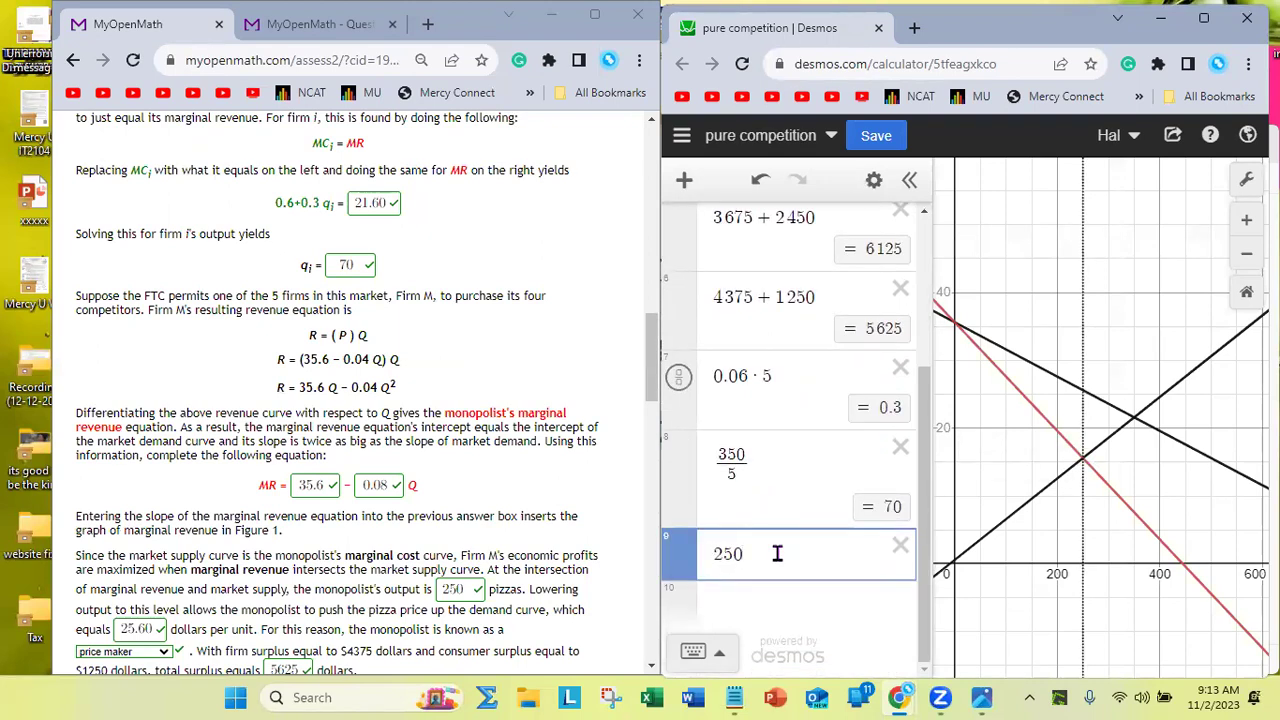
pyautogui.write('/')
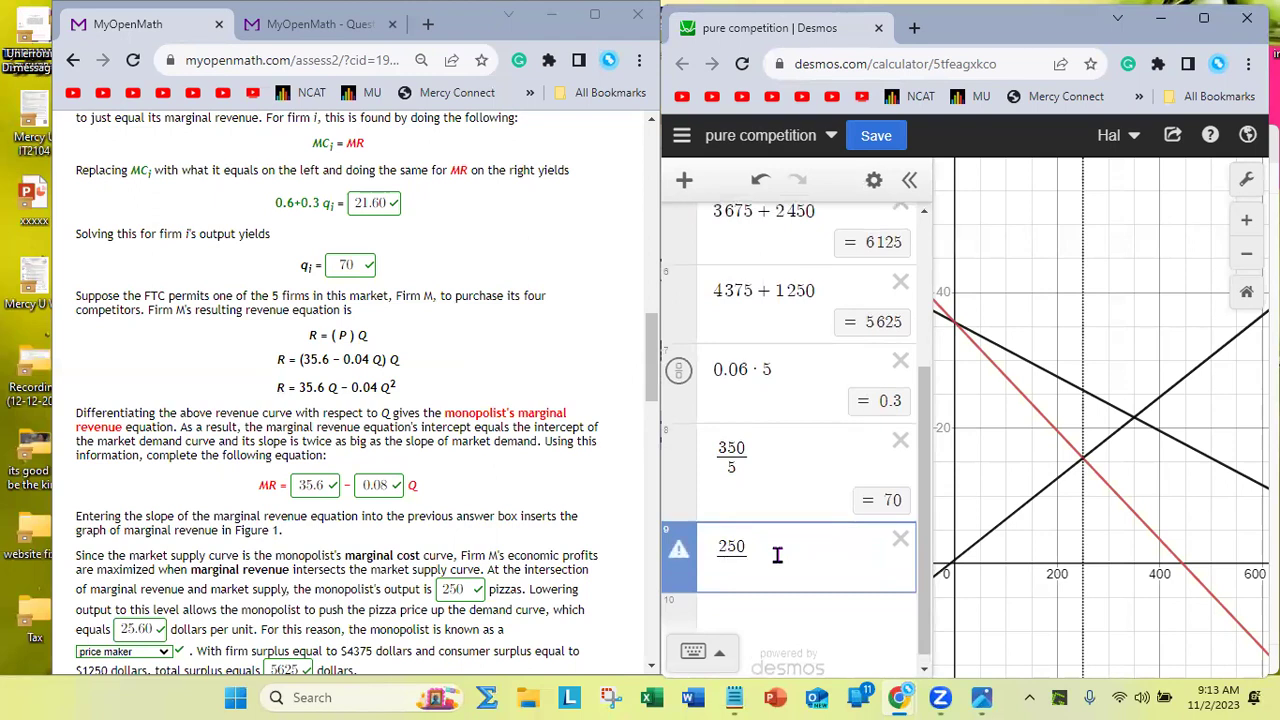
pyautogui.write('5')
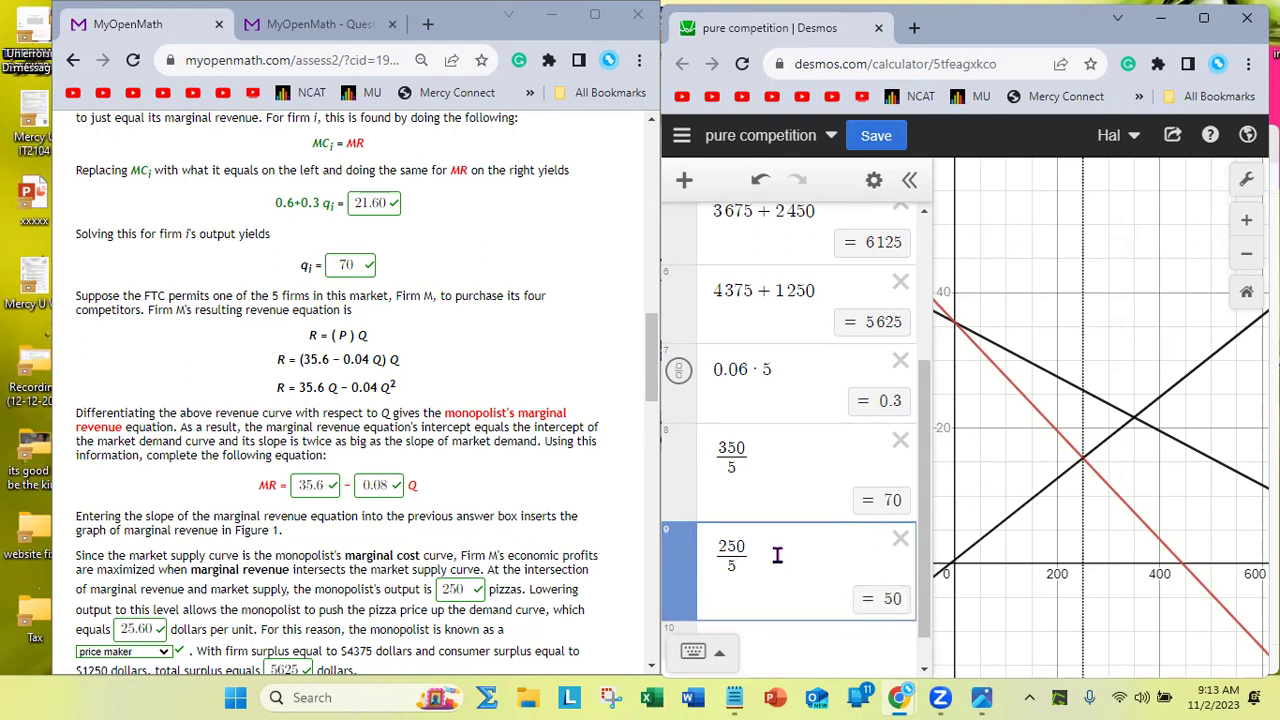
# Change the monopoly output-per-factory calculation in Desmos to 250/4
pyautogui.press('BackSpace')
pyautogui.press('BackSpace')
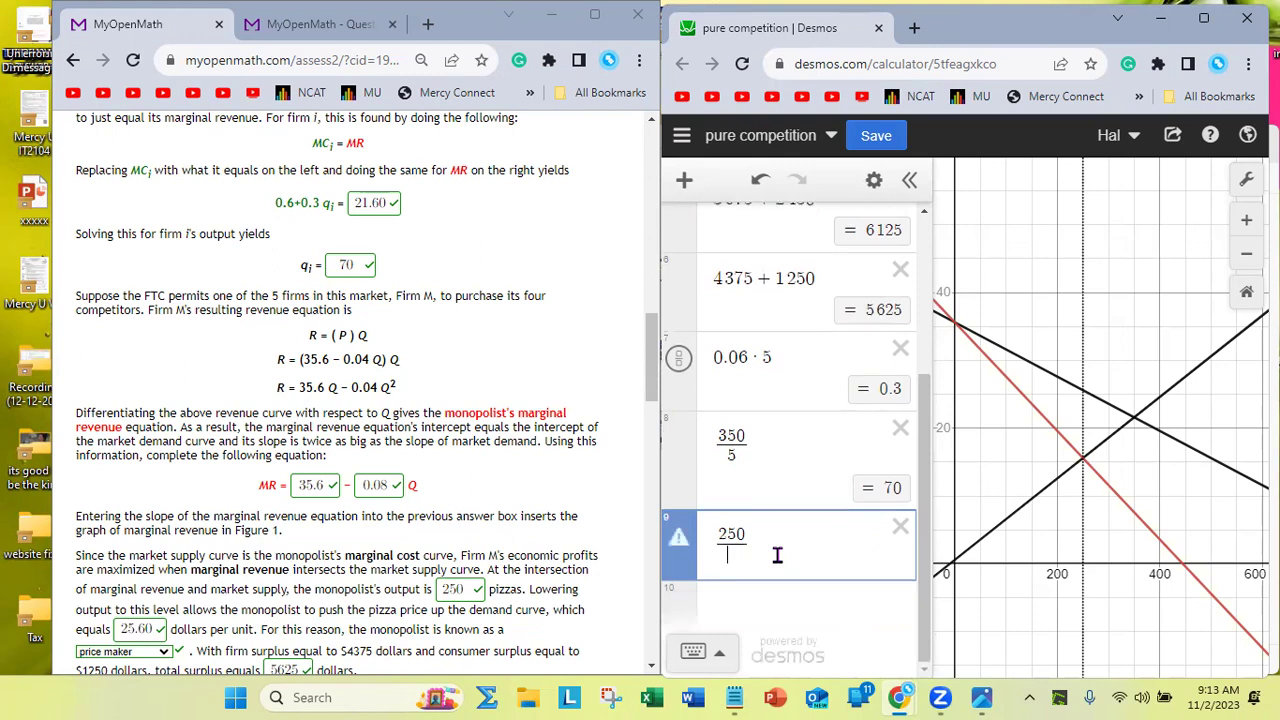
pyautogui.write('/4')
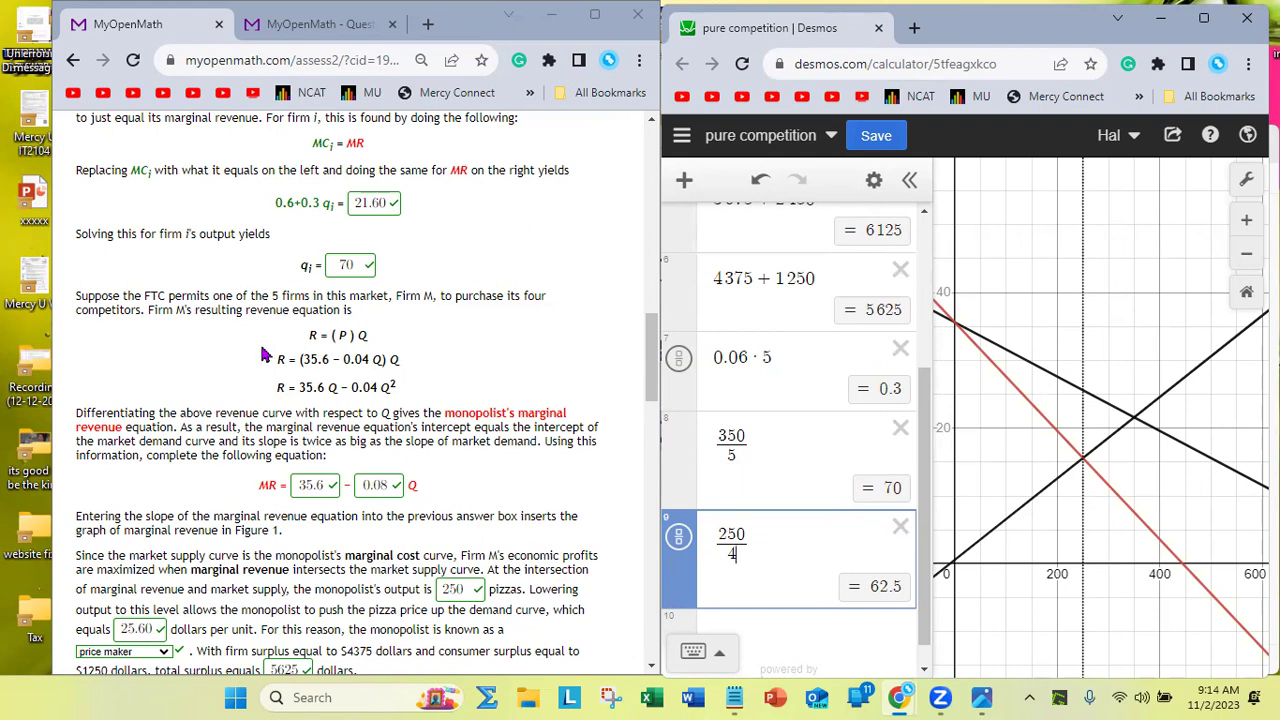
# Show the corner points of the lost-surplus triangle on the Desmos graph and answer that the reduction is called "deadweight loss"
pyautogui.scroll(-5, 248, 358)
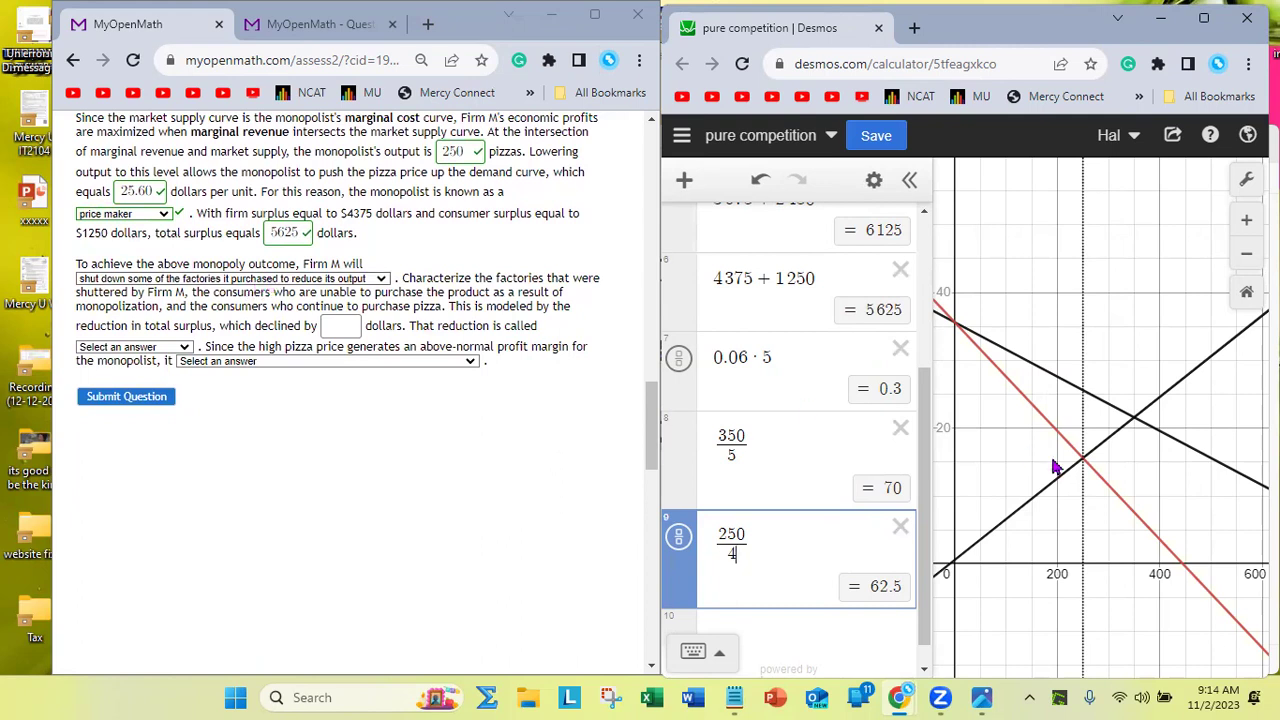
pyautogui.click(1136, 422)
pyautogui.click(1136, 421)
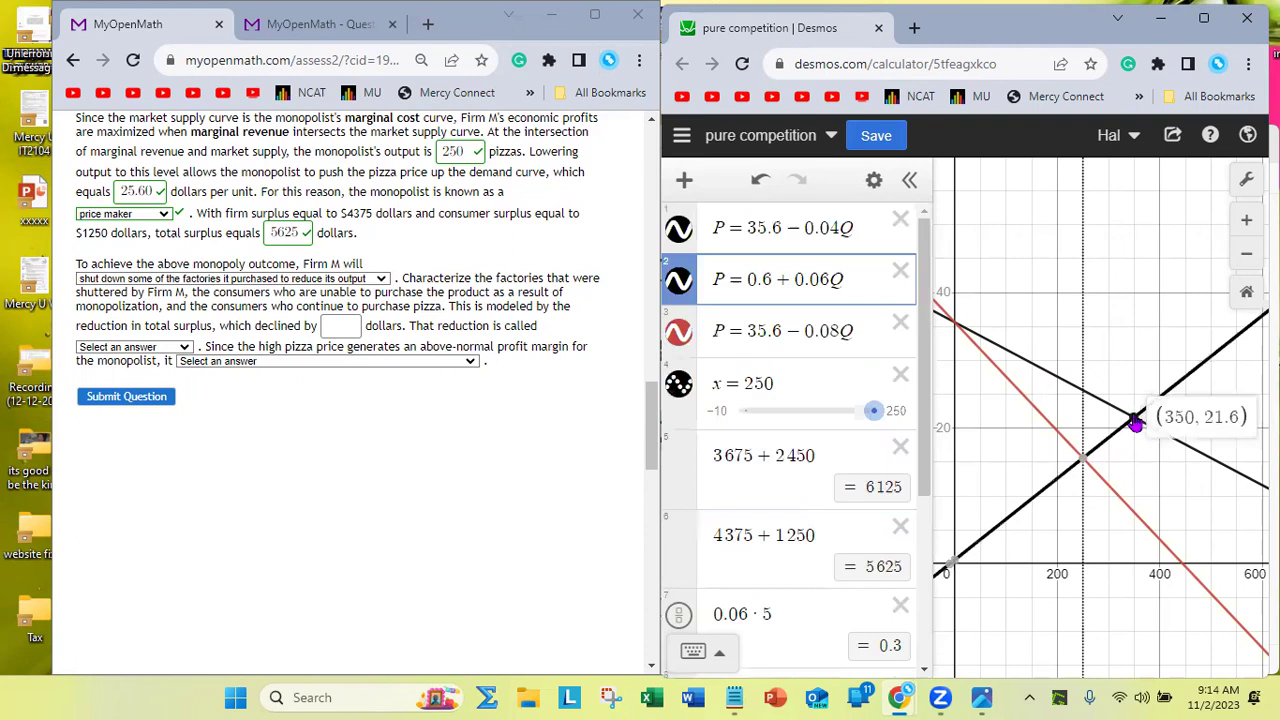
pyautogui.click(1083, 466)
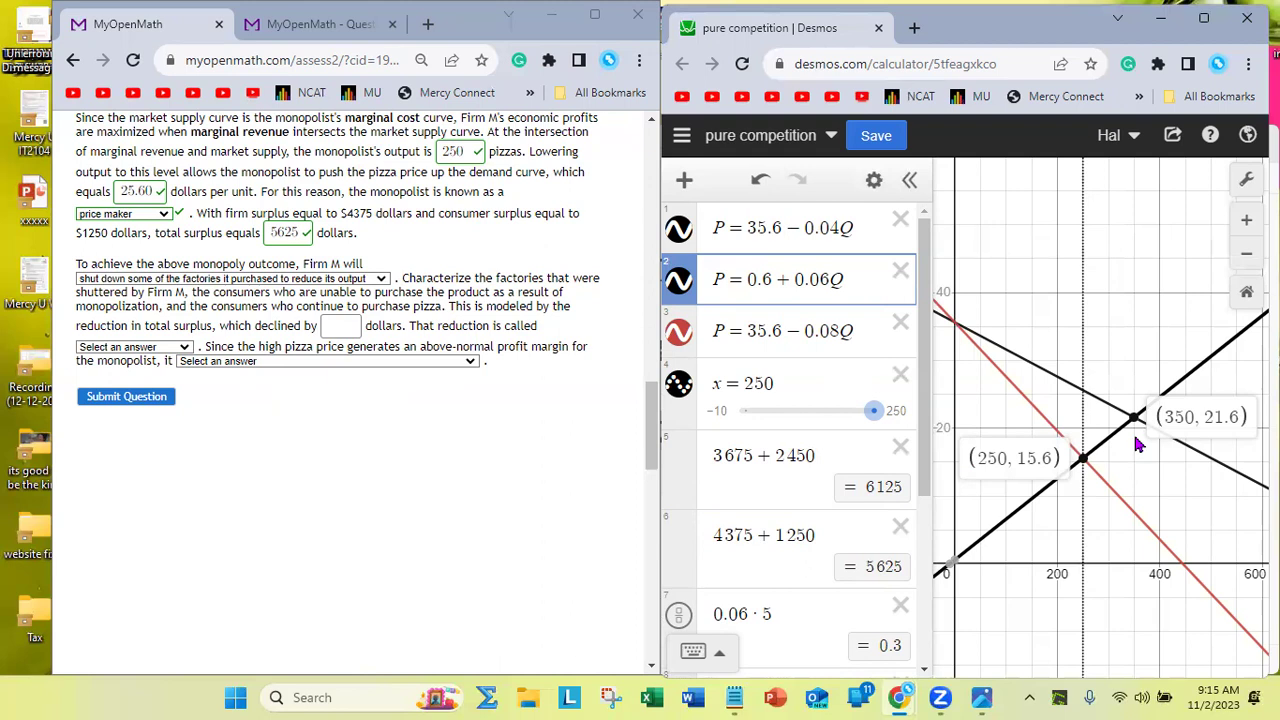
pyautogui.click(1084, 398)
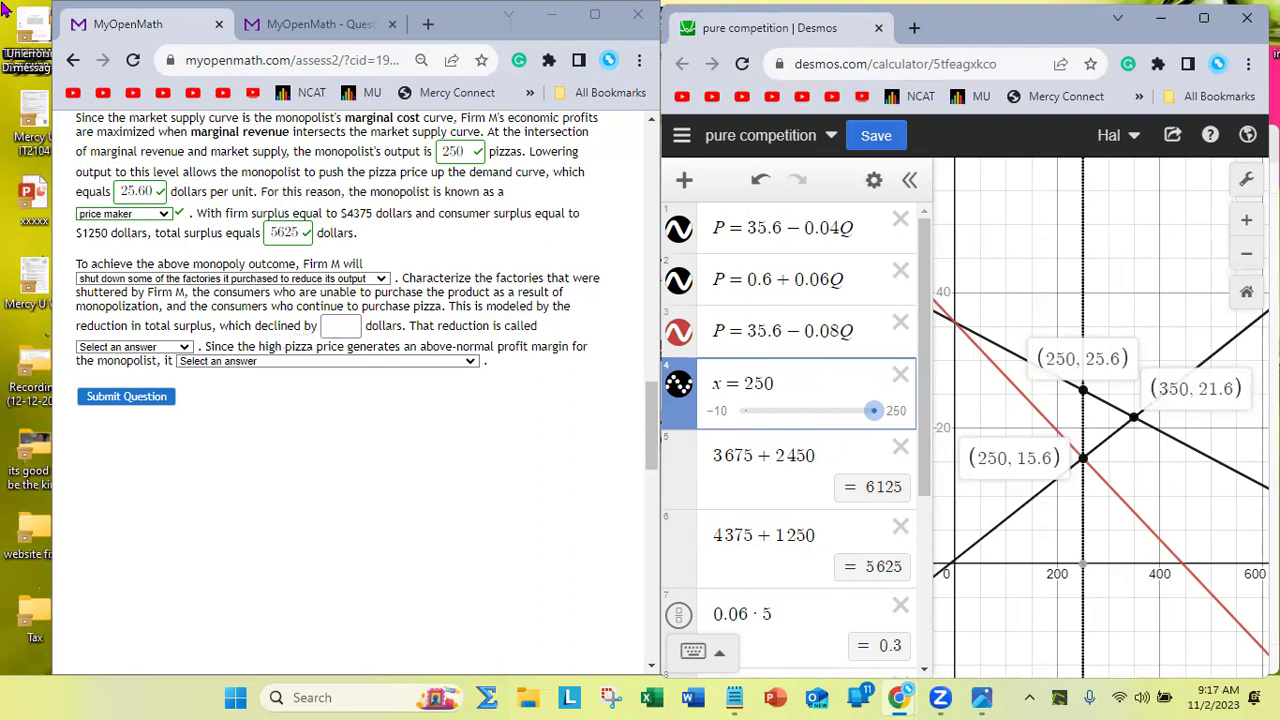
pyautogui.click(120, 347)
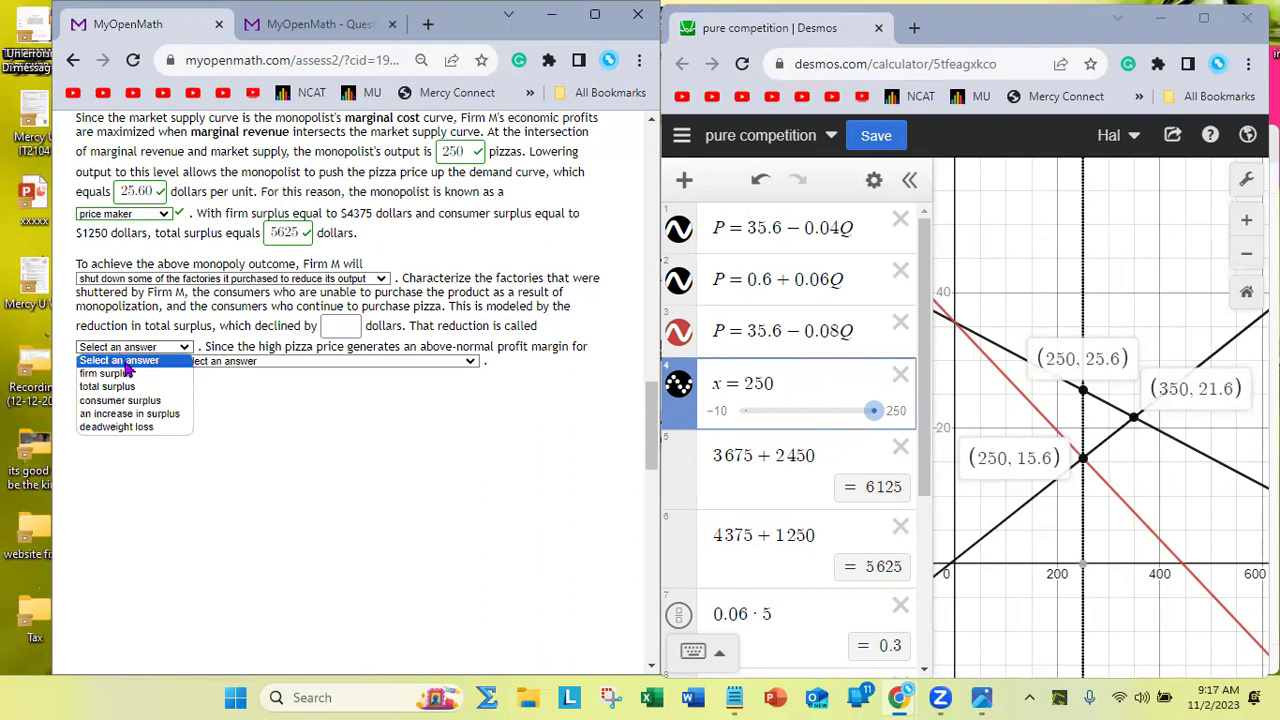
pyautogui.click(130, 430)
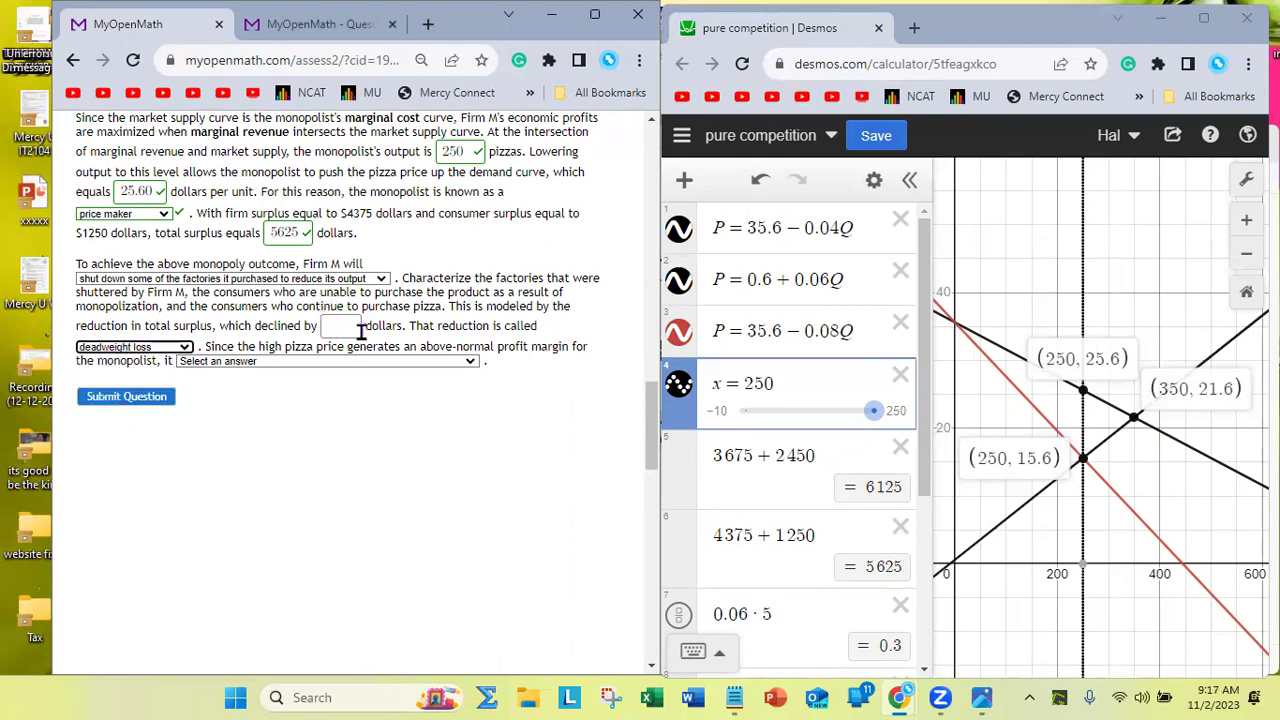
# Delete the 0.06·5, 350/5 and 250/4 calculations from the Desmos expression list
pyautogui.scroll(-3, 780, 525)
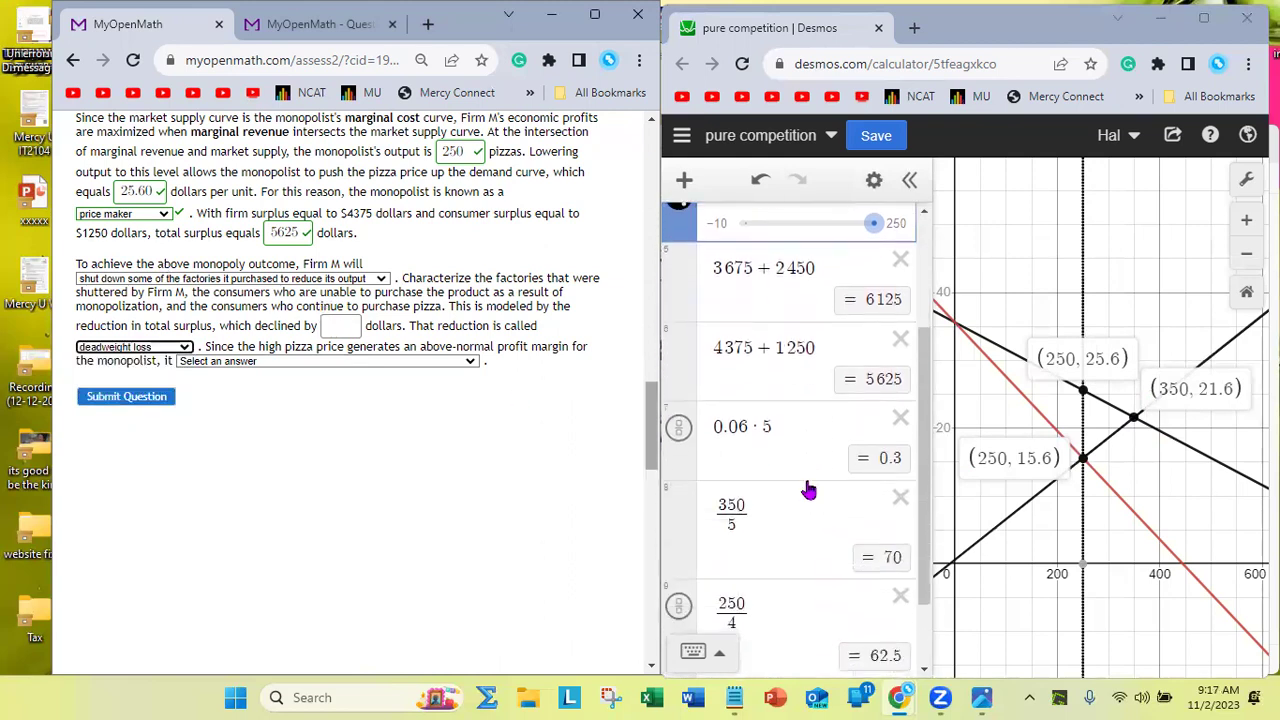
pyautogui.click(900, 418)
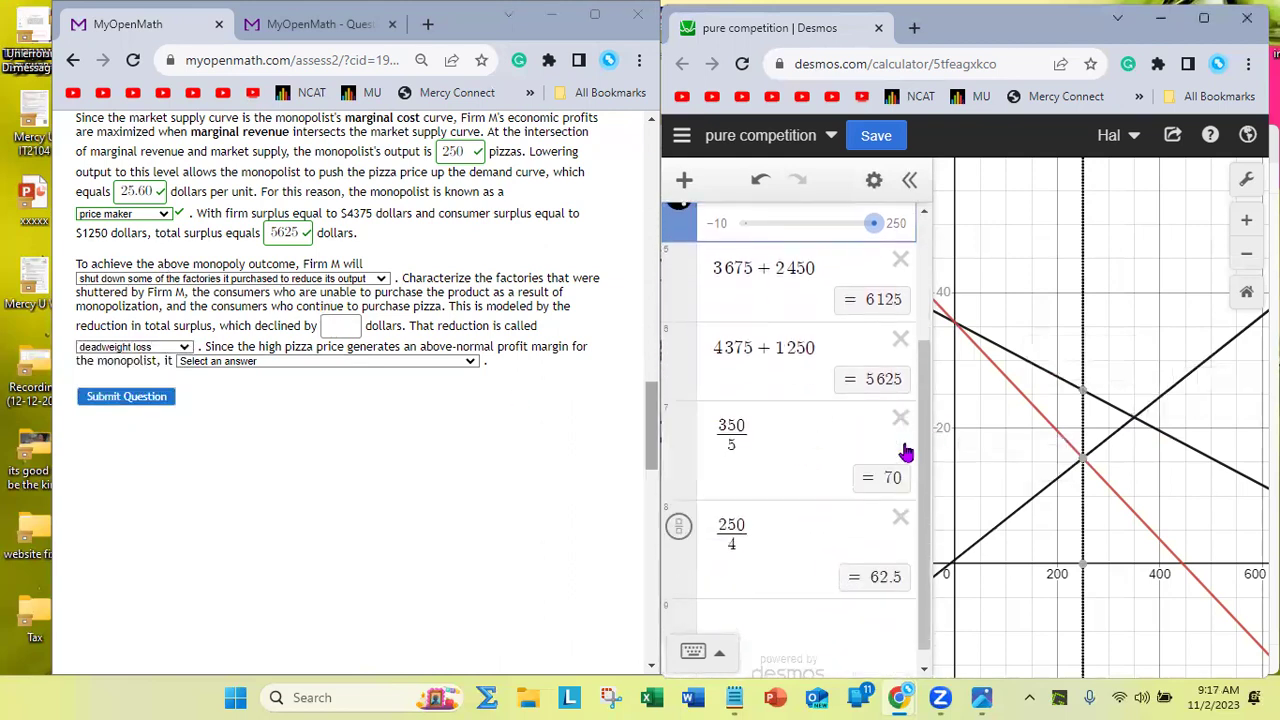
pyautogui.click(900, 420)
pyautogui.click(900, 502)
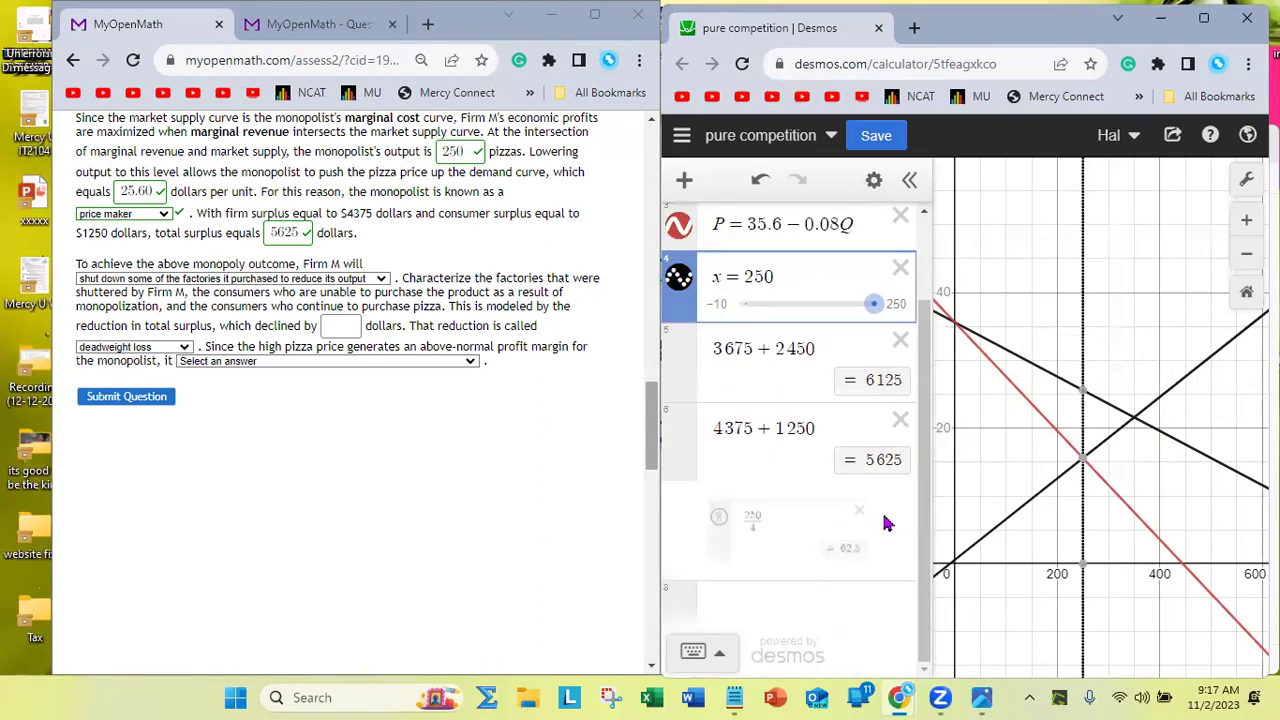
# Calculate the decline in total surplus as 6125-5625 in a new Desmos expression
pyautogui.click(800, 595)
pyautogui.write('5')
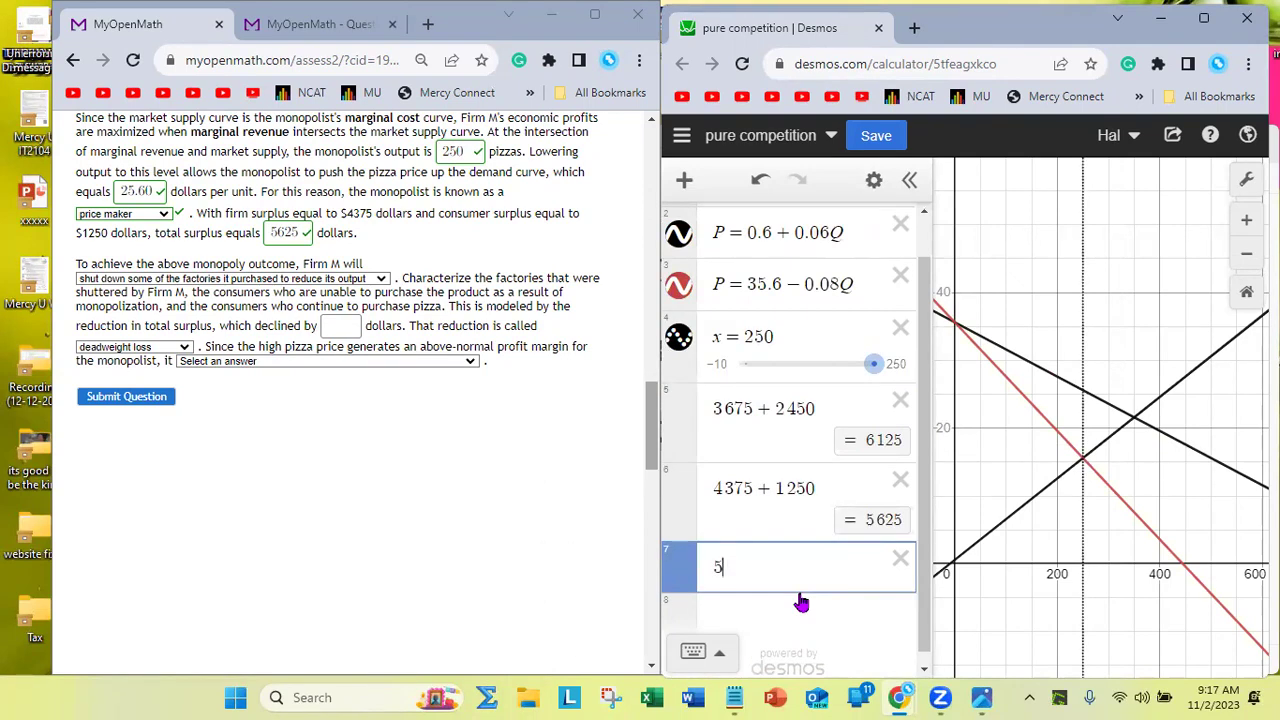
pyautogui.write('625-')
pyautogui.press('BackSpace')
pyautogui.press('Left')
pyautogui.press('Left')
pyautogui.press('Left')
pyautogui.press('Left')
pyautogui.write('6125-')
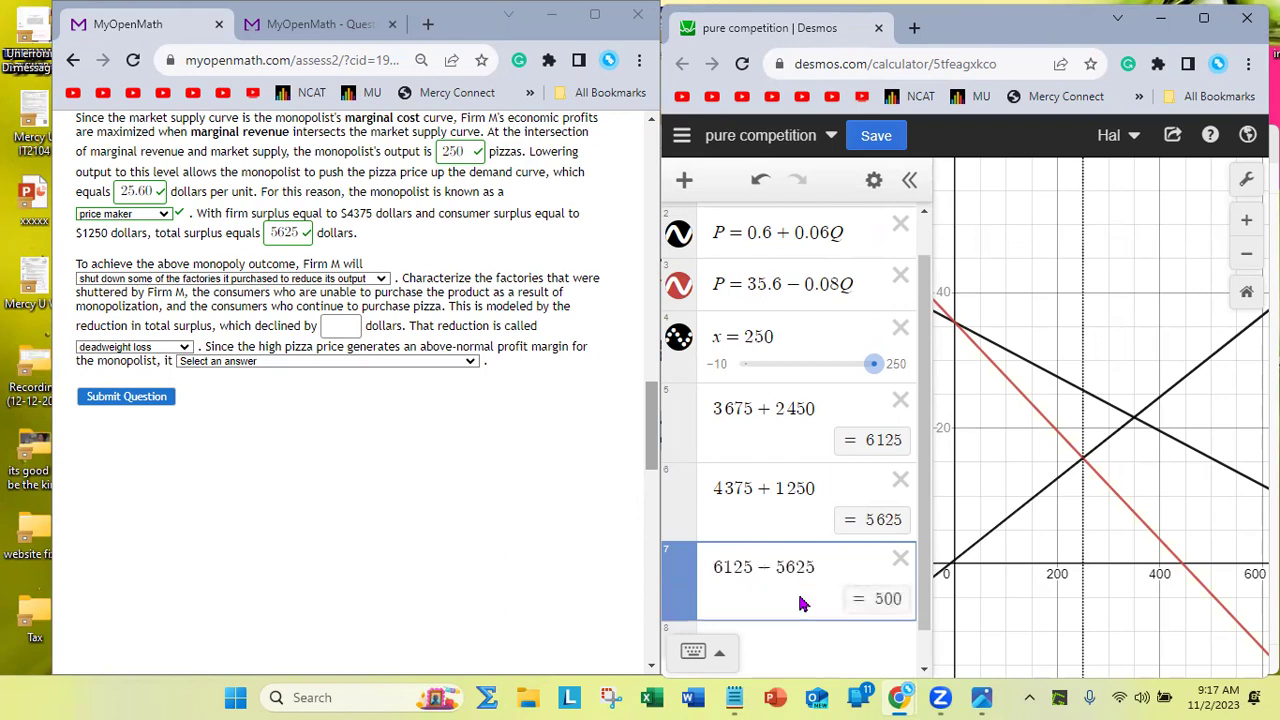
# Enter 500 dollars as the decline in total surplus in MyOpenMath and submit the question
pyautogui.click(347, 330)
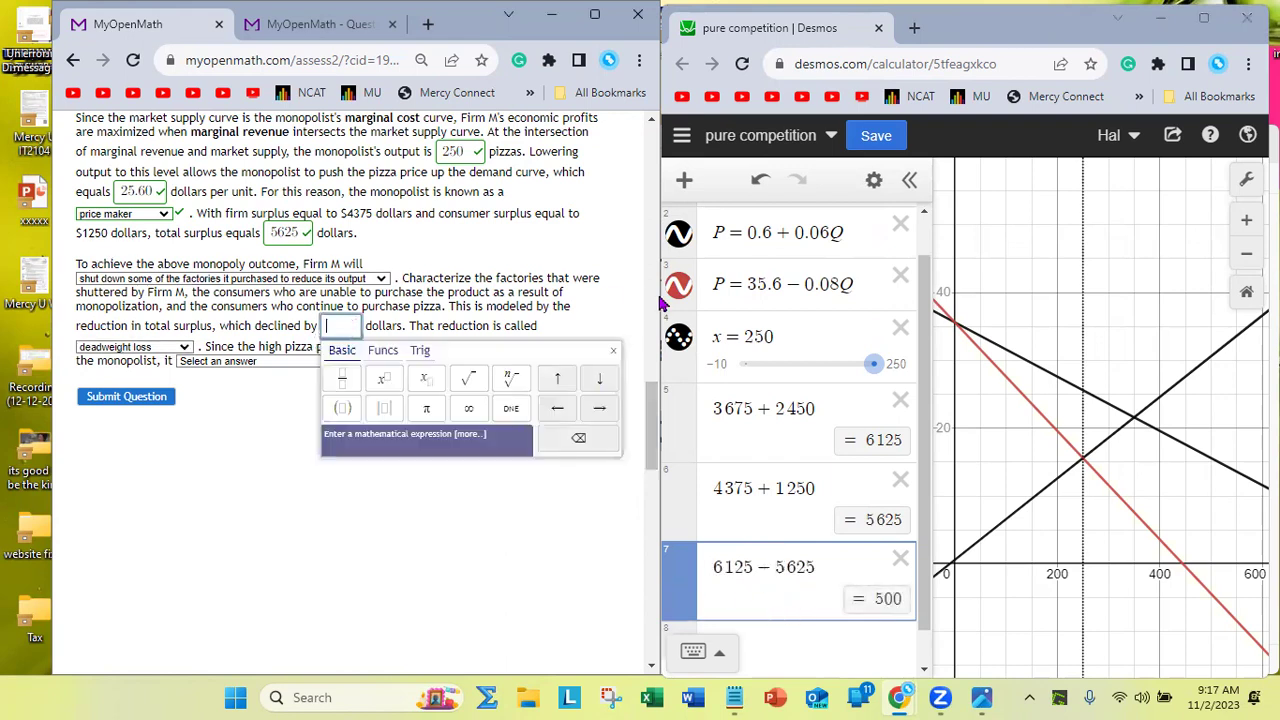
pyautogui.write('500')
pyautogui.press('Return')
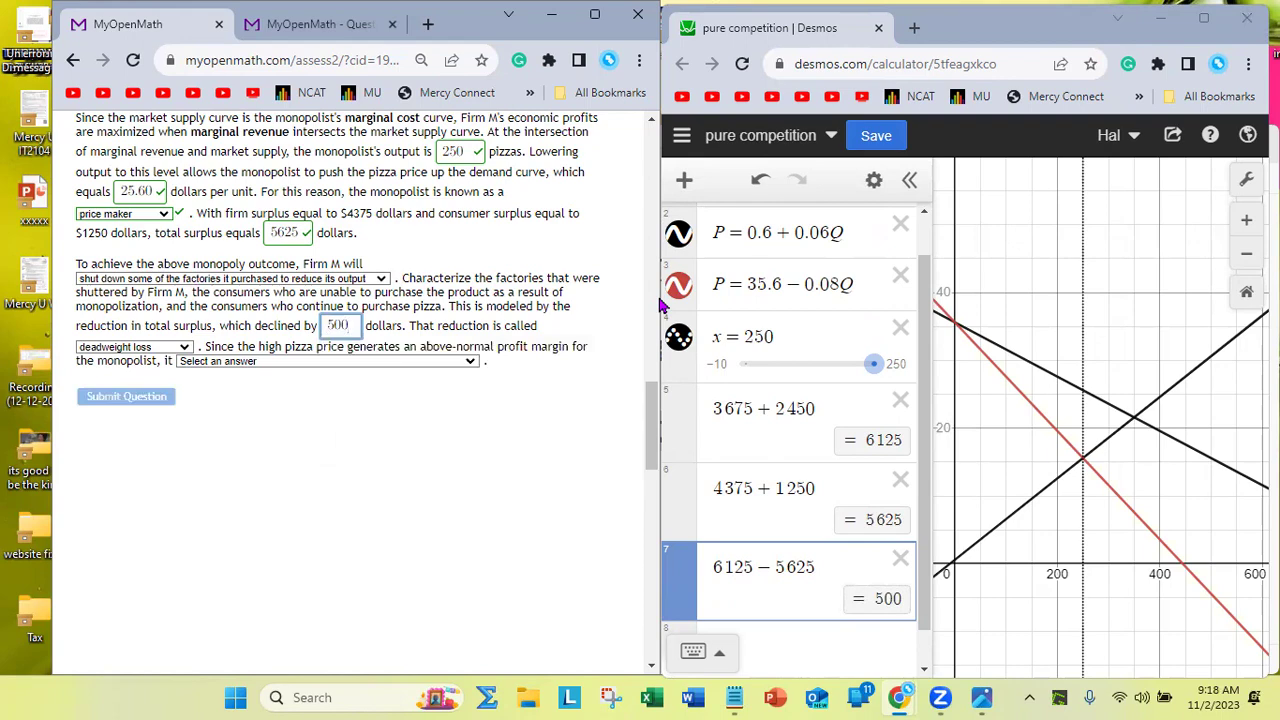
pyautogui.scroll(-3, 320, 336)
pyautogui.scroll(-10, 330, 336)
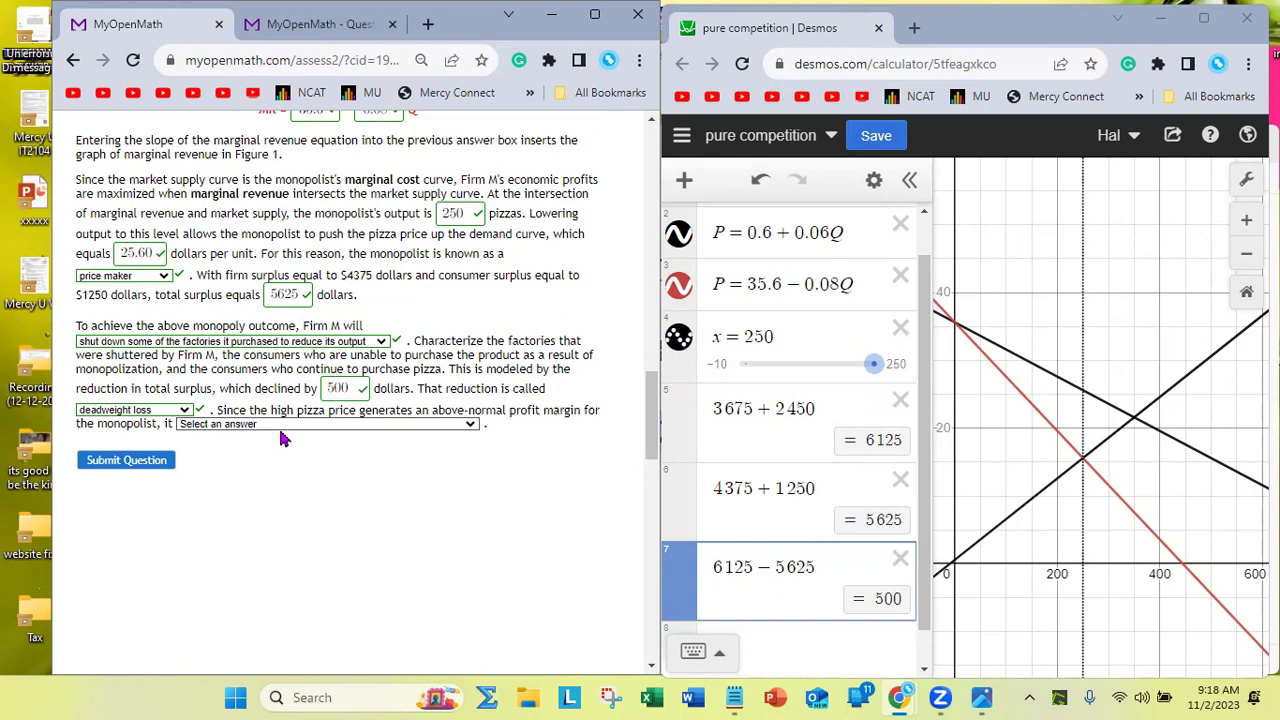
# Show the monopoly price and marginal cost points in Desmos, then submit the answer "invites entrepreneurs to roll the dice and enter Firm M's market"
pyautogui.click(1083, 400)
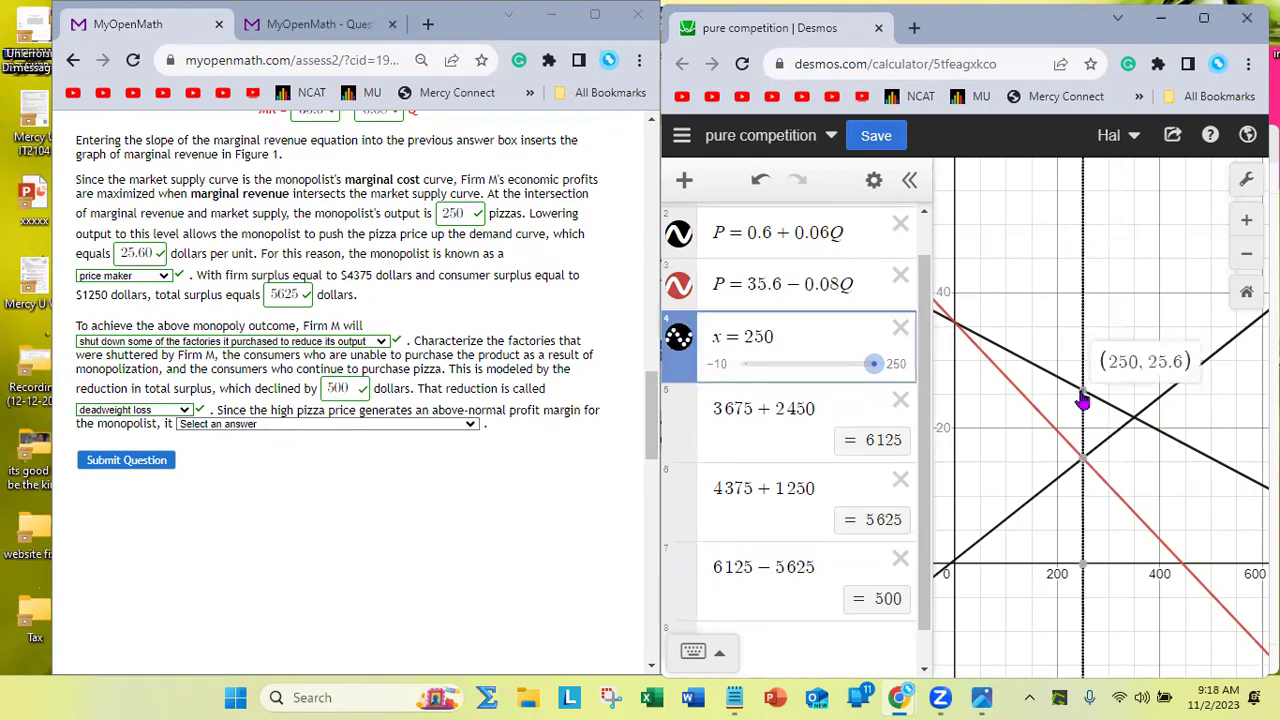
pyautogui.click(1082, 465)
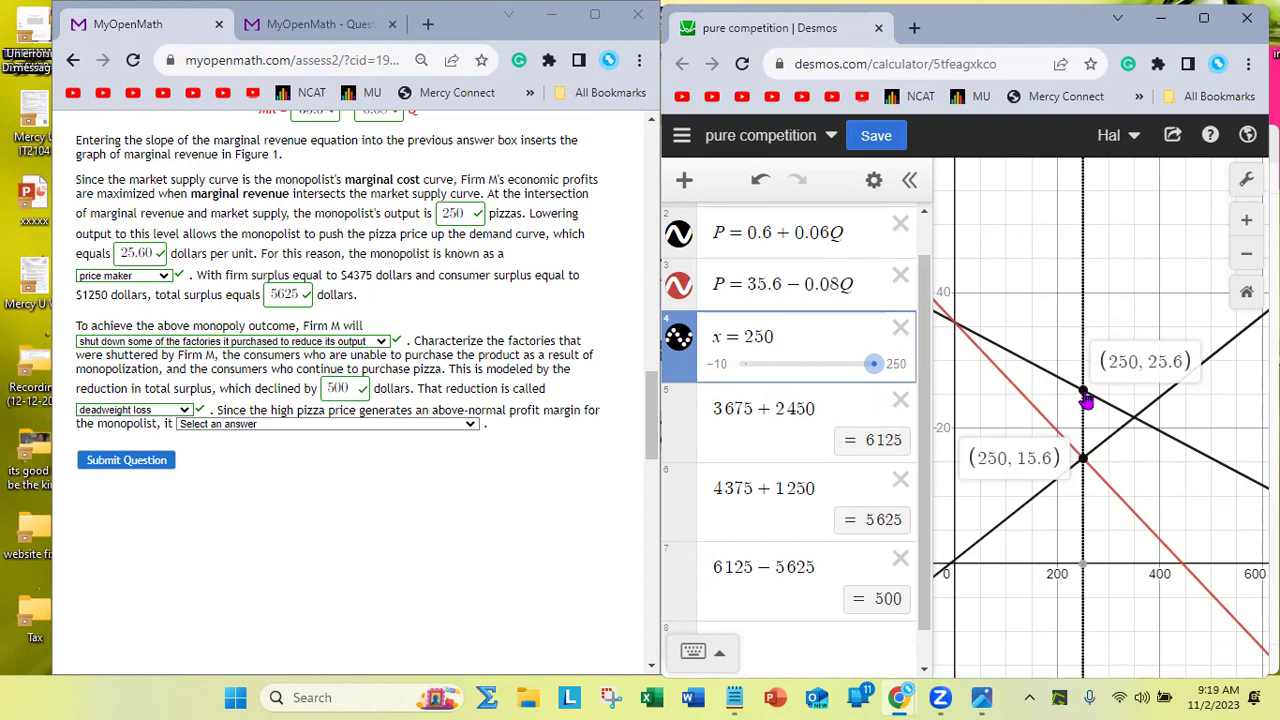
pyautogui.click(296, 425)
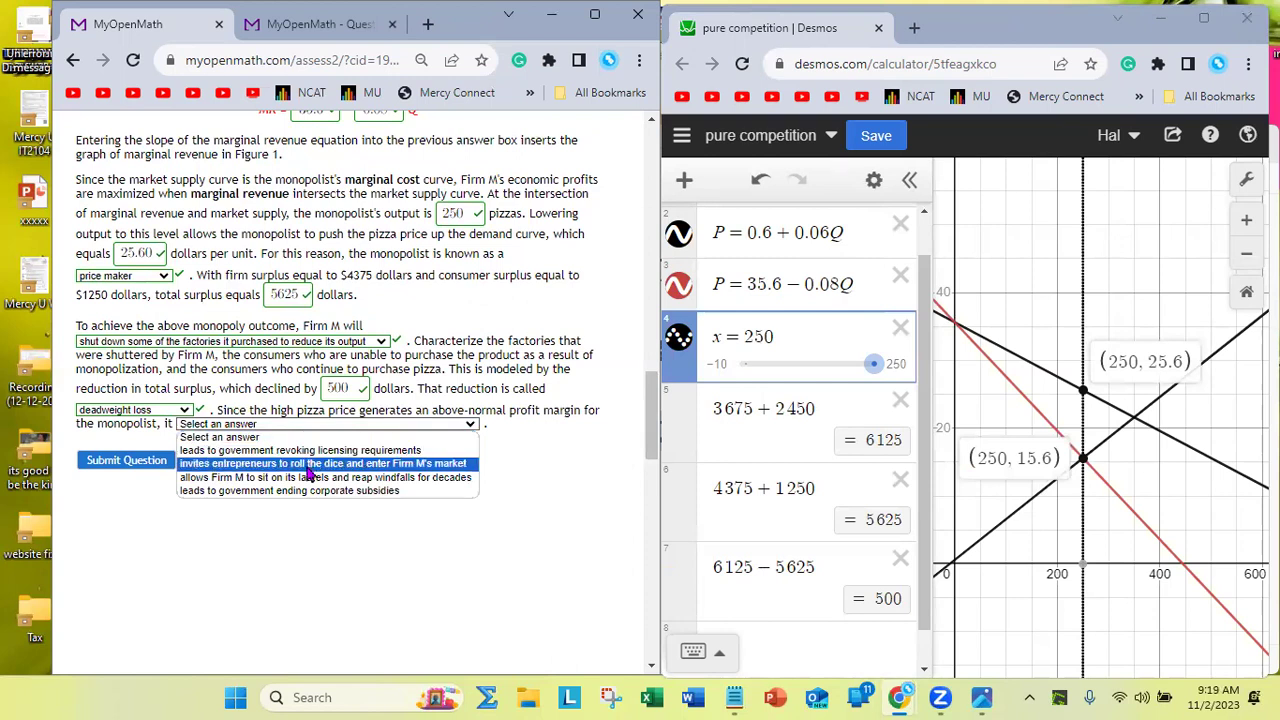
pyautogui.click(308, 468)
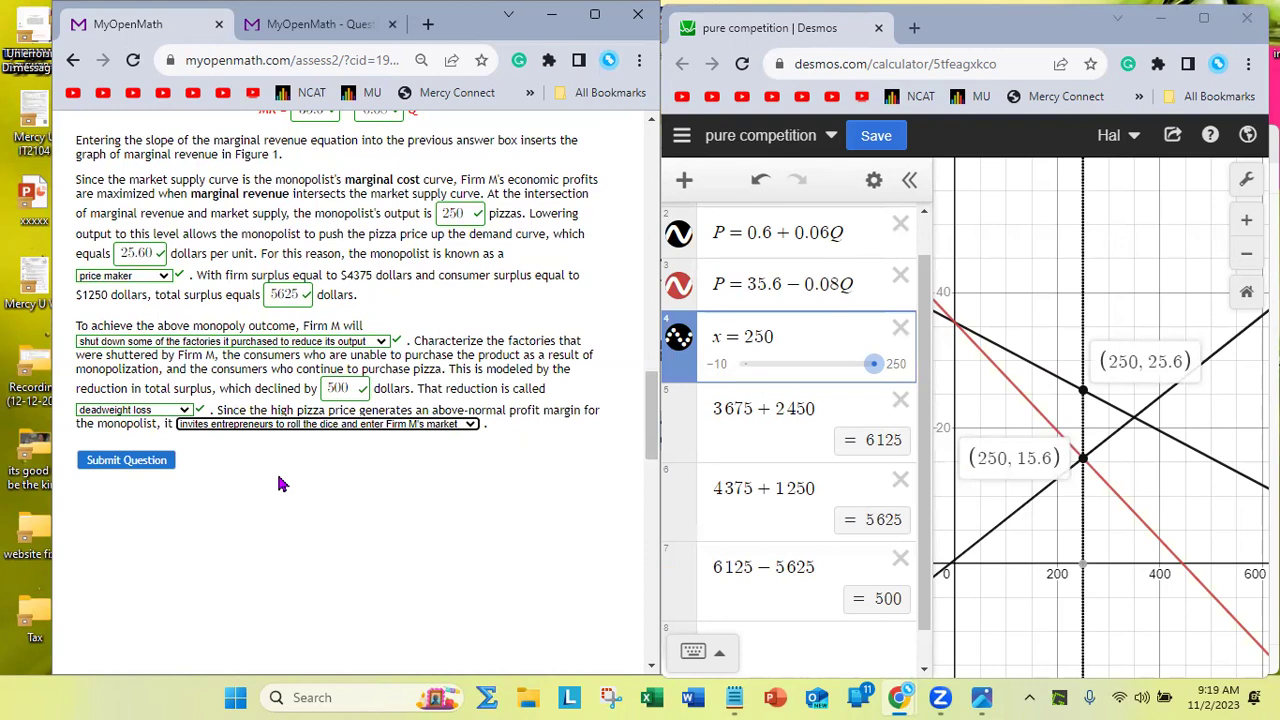
pyautogui.click(127, 461)
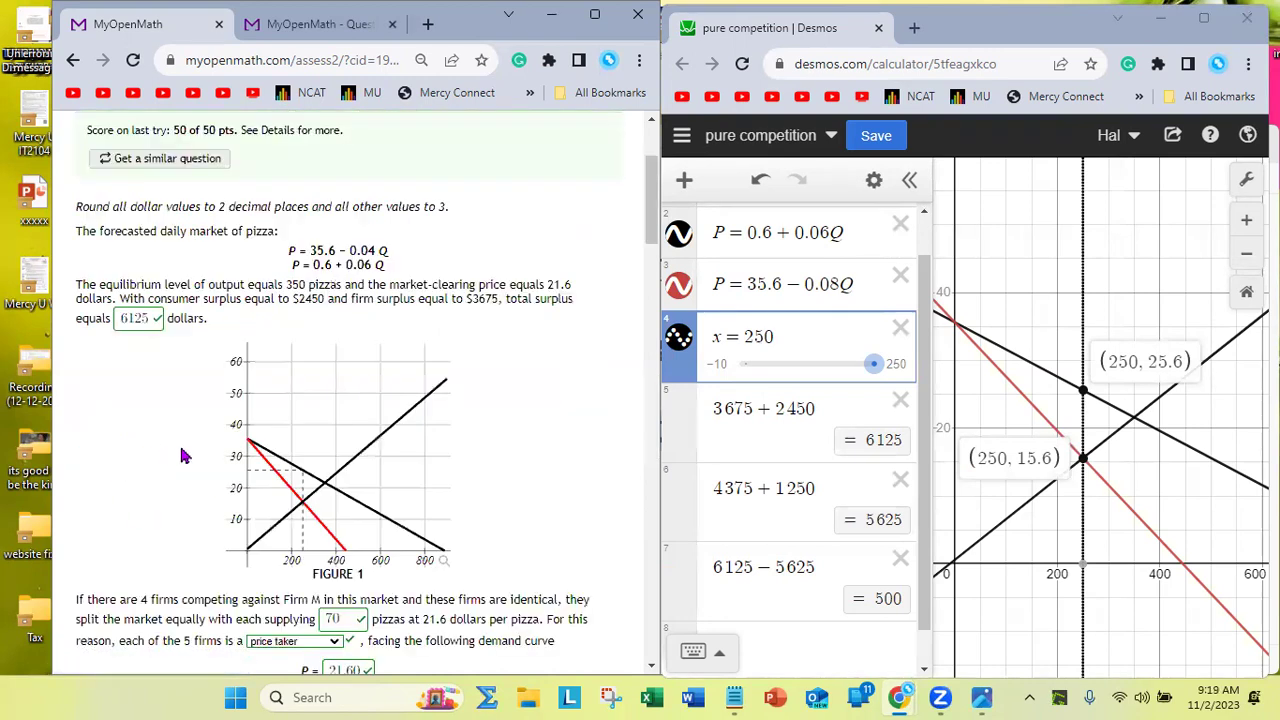